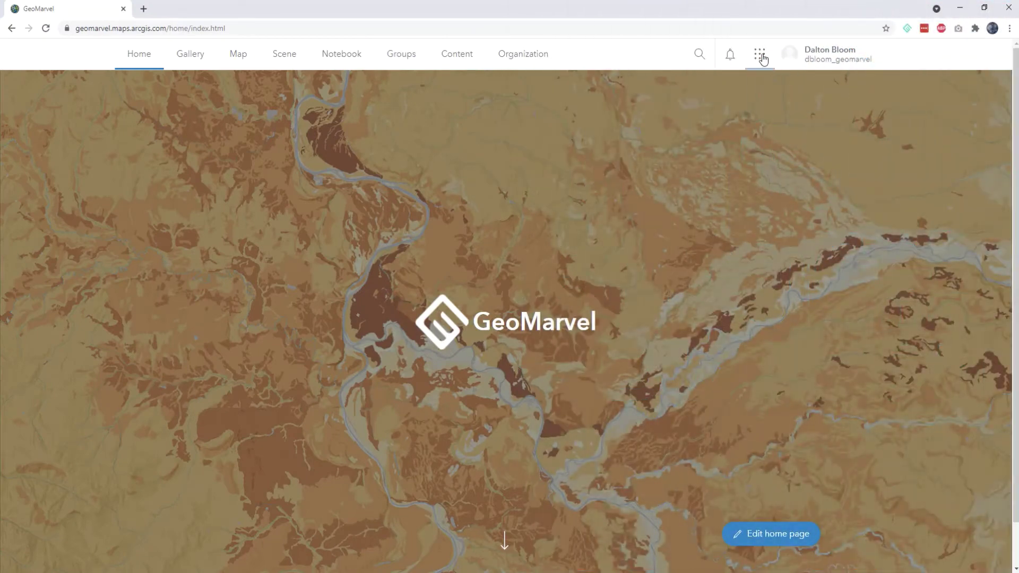
Launch Experience Builder from the ArcGIS Online app launcher.
{"action": "left_click", "coordinate": [760, 55]}
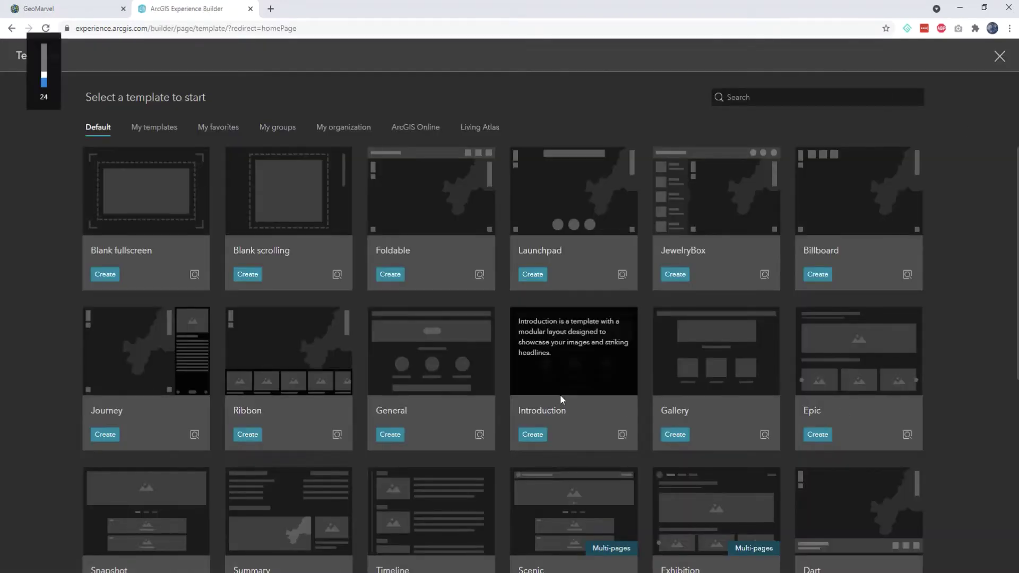
Browse the Default templates, from Blank fullscreen and Billboard to Dash, Monitor and Reveal.
{"action": "mouse_move", "coordinate": [207, 327]}
{"action": "key", "text": "XF86AudioLowerVolume"}
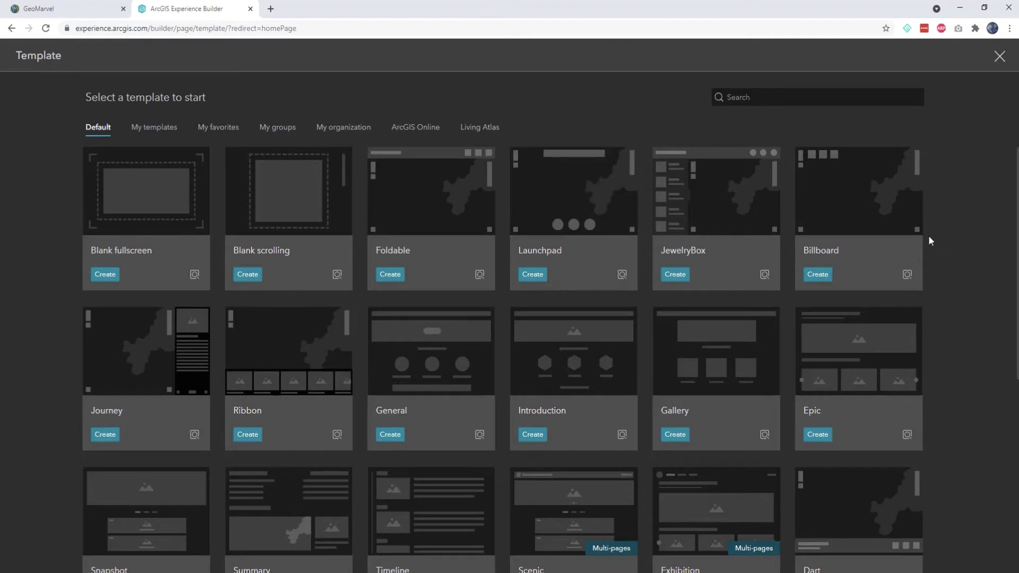
{"action": "mouse_move", "coordinate": [819, 215]}
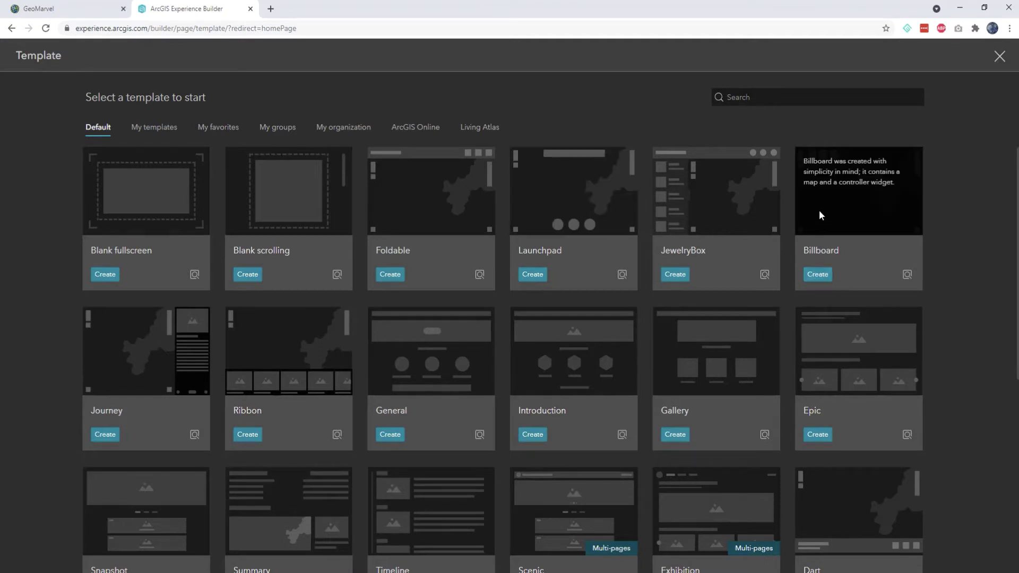
{"action": "scroll", "coordinate": [956, 228], "scroll_direction": "down", "scroll_amount": 1}
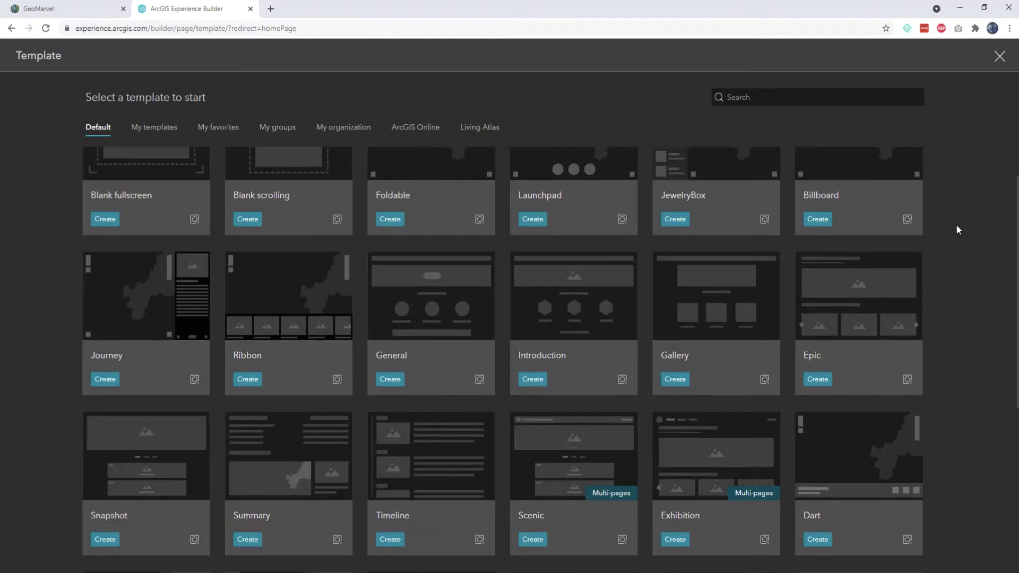
{"action": "scroll", "coordinate": [967, 258], "scroll_direction": "down", "scroll_amount": 1}
{"action": "scroll", "coordinate": [967, 258], "scroll_direction": "down", "scroll_amount": 1}
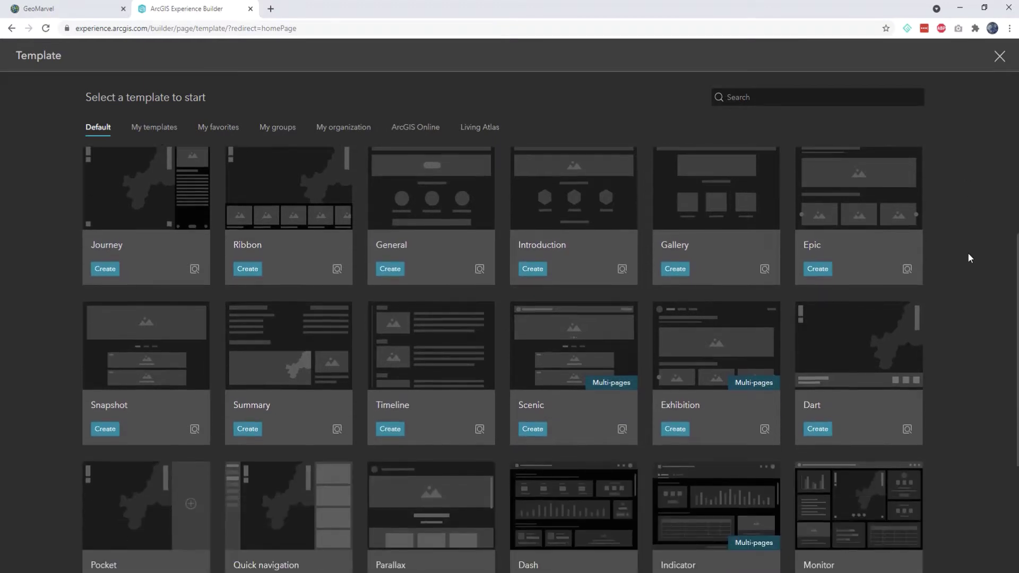
{"action": "scroll", "coordinate": [968, 265], "scroll_direction": "down", "scroll_amount": 2}
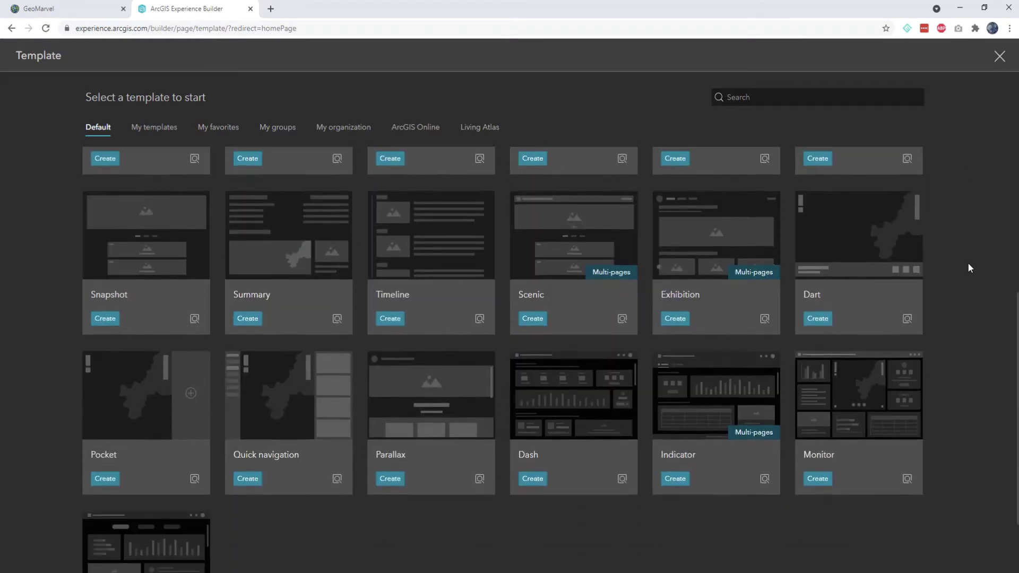
{"action": "scroll", "coordinate": [969, 268], "scroll_direction": "down", "scroll_amount": 2}
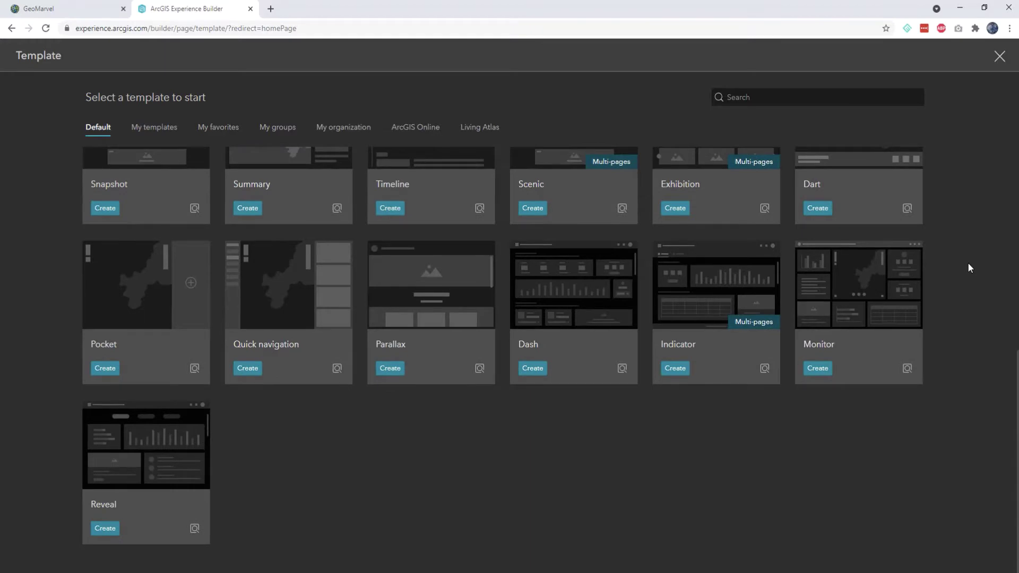
{"action": "scroll", "coordinate": [969, 264], "scroll_direction": "up", "scroll_amount": 7}
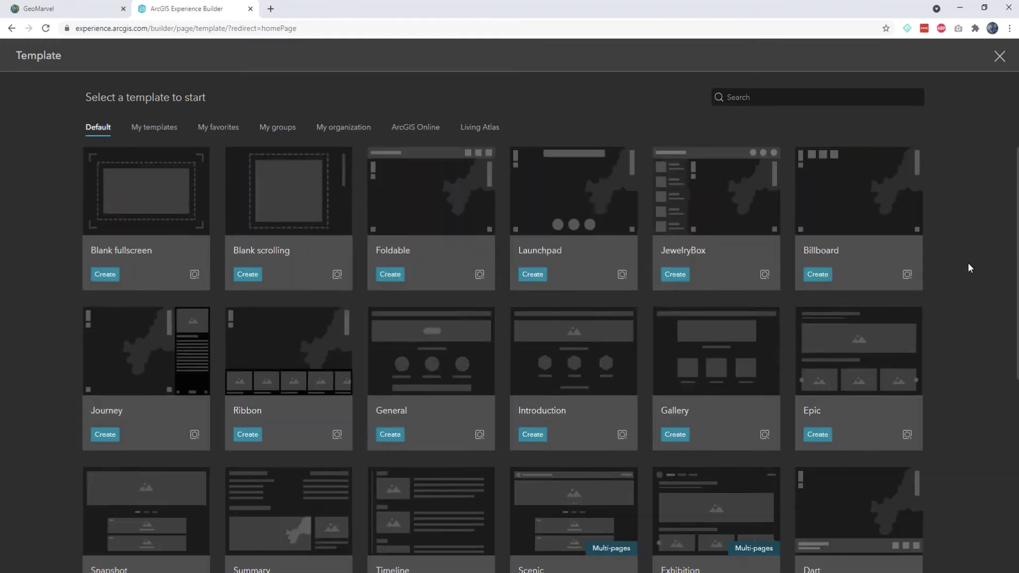
Create an experience from Blank scrolling and skip the tour after two steps.
{"action": "left_click", "coordinate": [250, 275]}
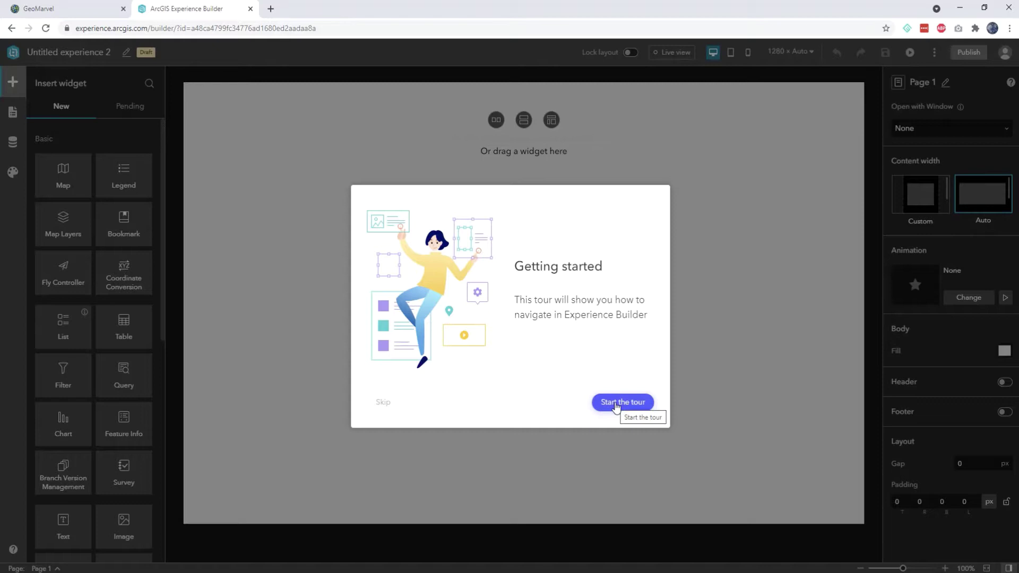
{"action": "left_click", "coordinate": [617, 402]}
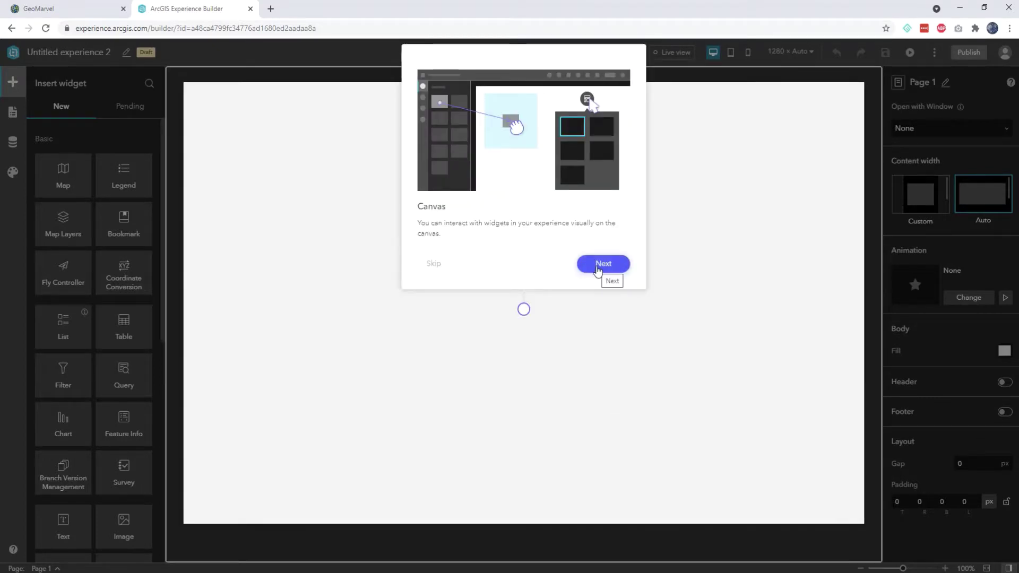
{"action": "left_click", "coordinate": [598, 269]}
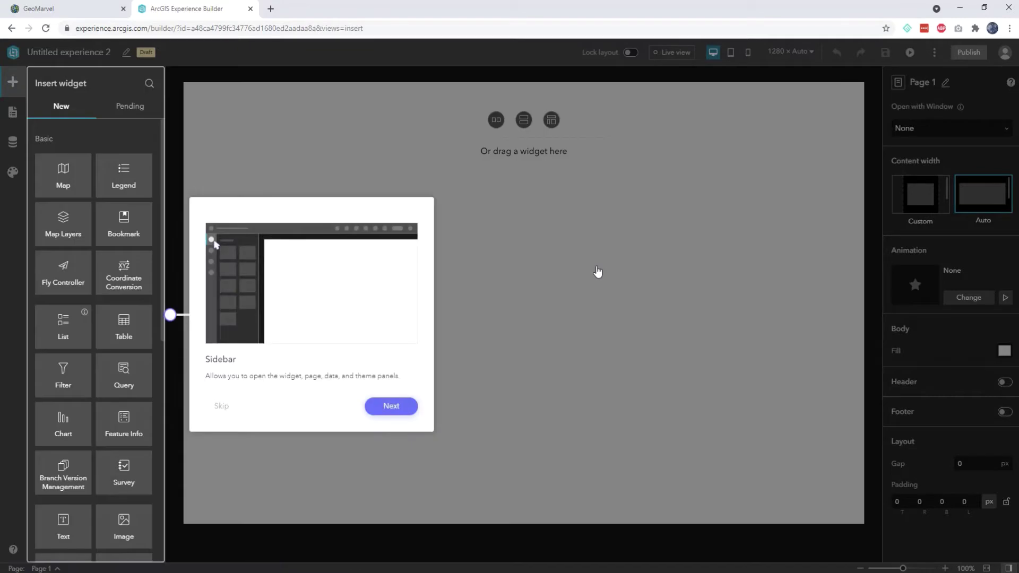
{"action": "left_click", "coordinate": [391, 405]}
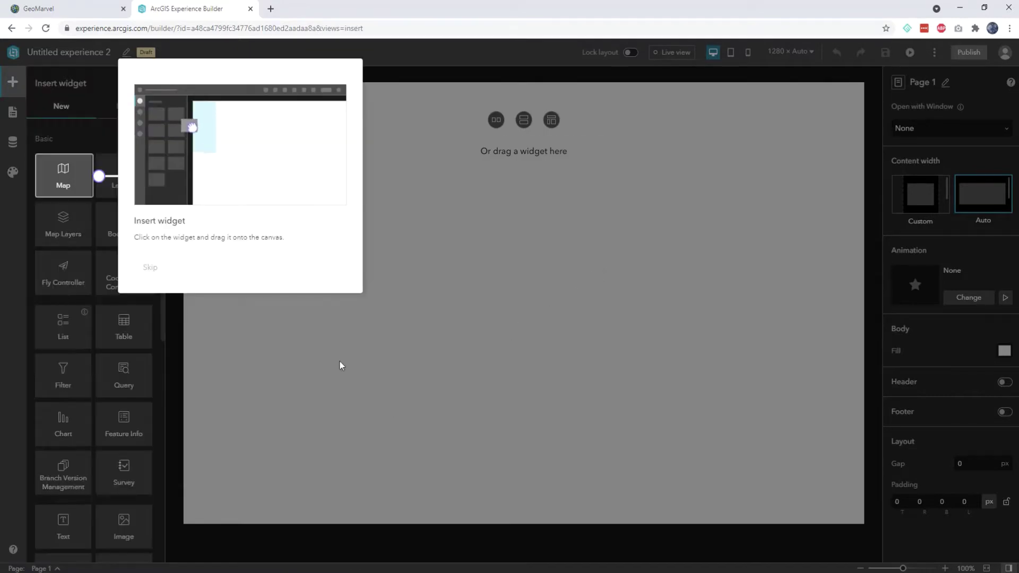
{"action": "left_click", "coordinate": [159, 270]}
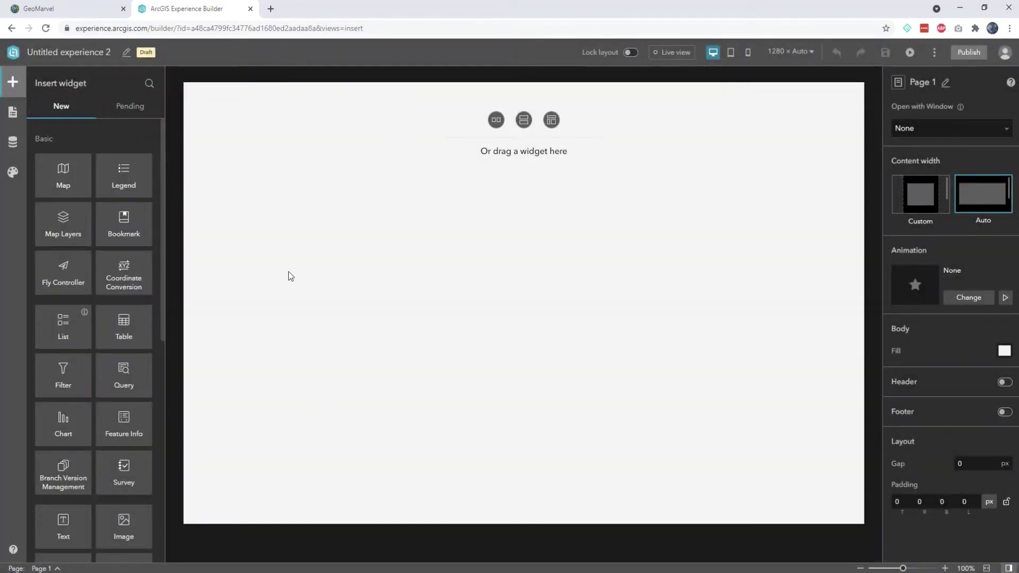
Change the title of Untitled experience 2 to 'Experience Builder Tutorial'.
{"action": "left_click", "coordinate": [127, 53]}
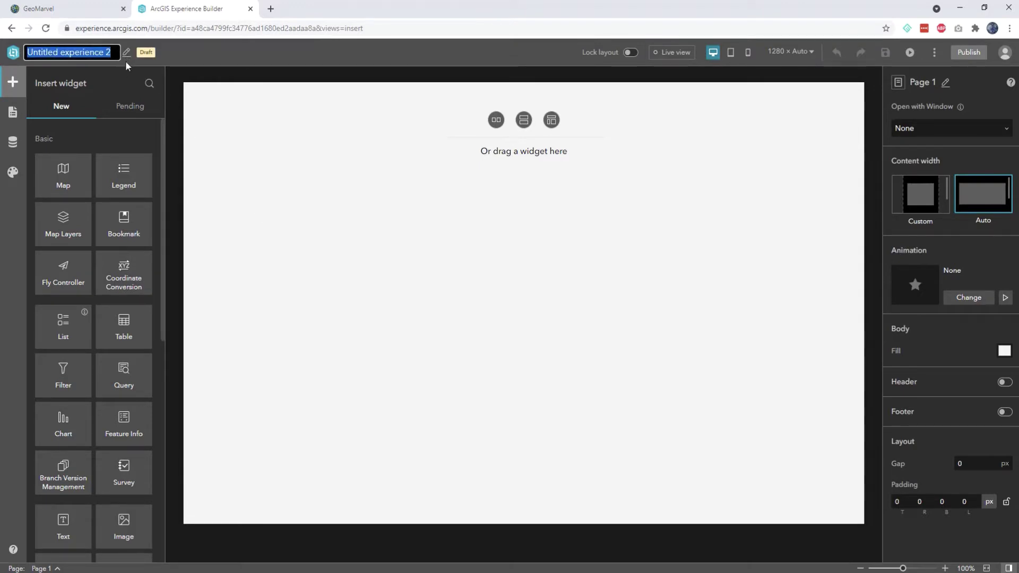
{"action": "type", "text": "Experience"}
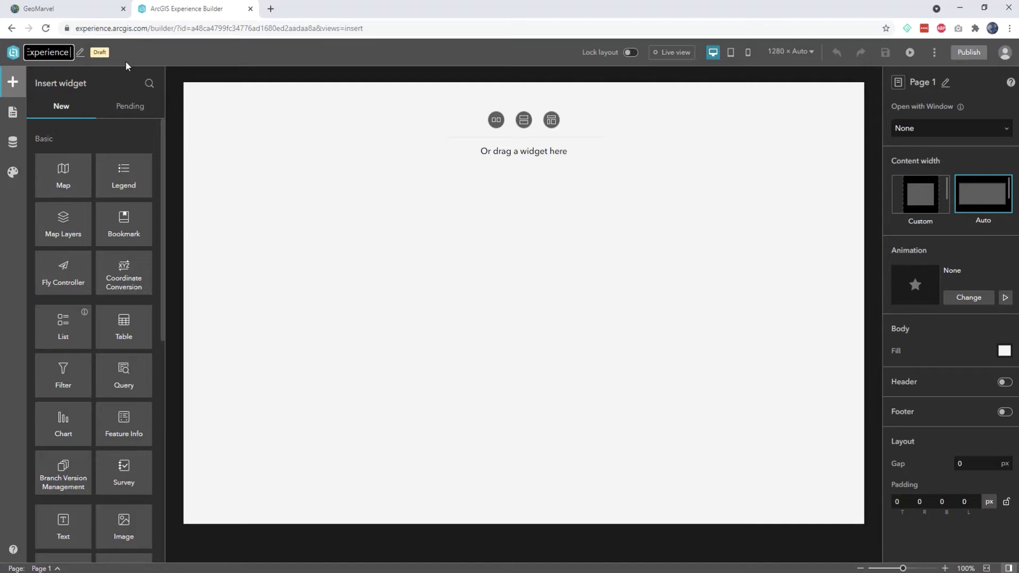
{"action": "type", "text": " Builder Tut"}
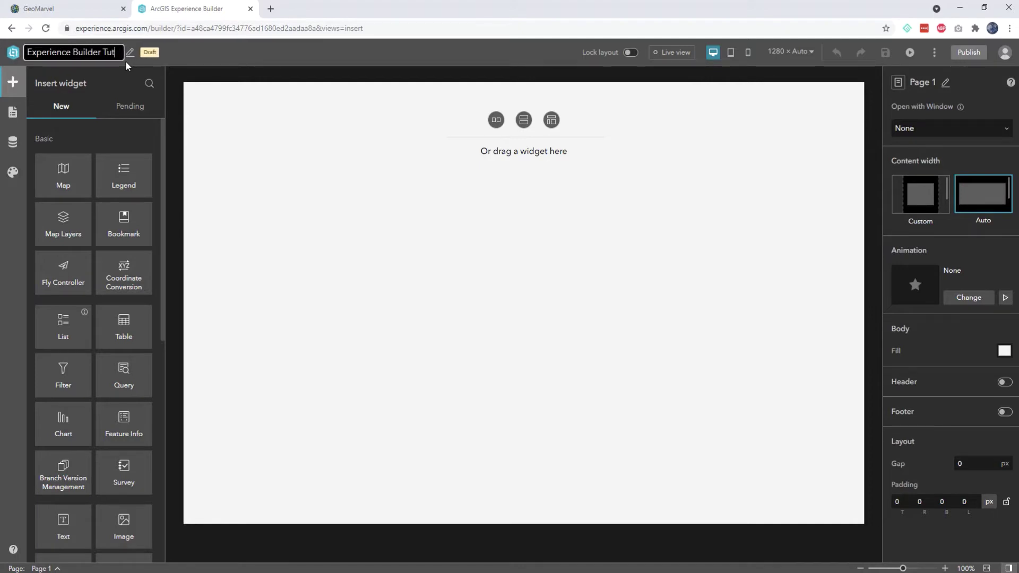
{"action": "type", "text": "orial"}
{"action": "left_click", "coordinate": [213, 55]}
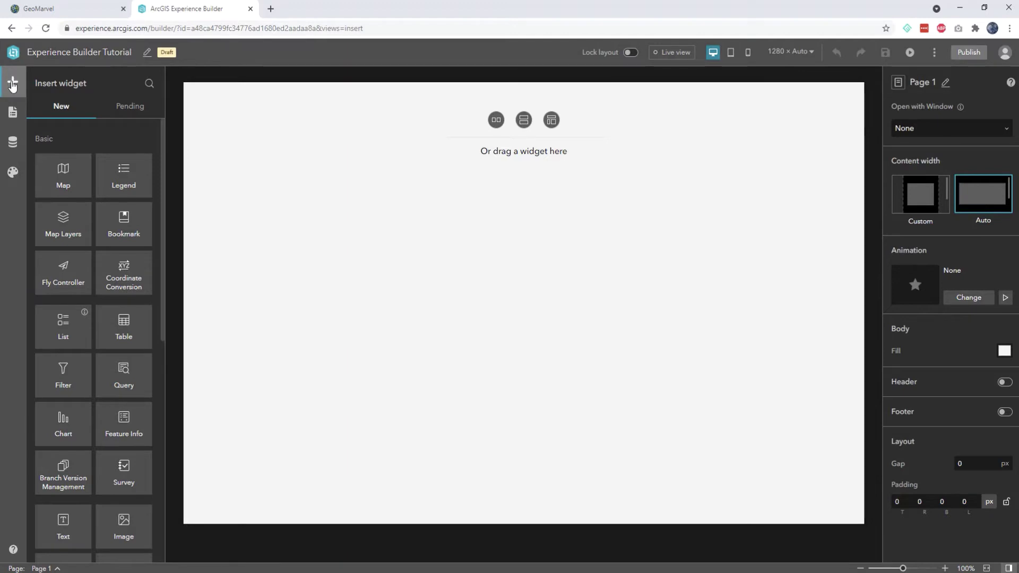
{"action": "scroll", "coordinate": [66, 230], "scroll_direction": "down", "scroll_amount": 2}
{"action": "scroll", "coordinate": [65, 229], "scroll_direction": "down", "scroll_amount": 5}
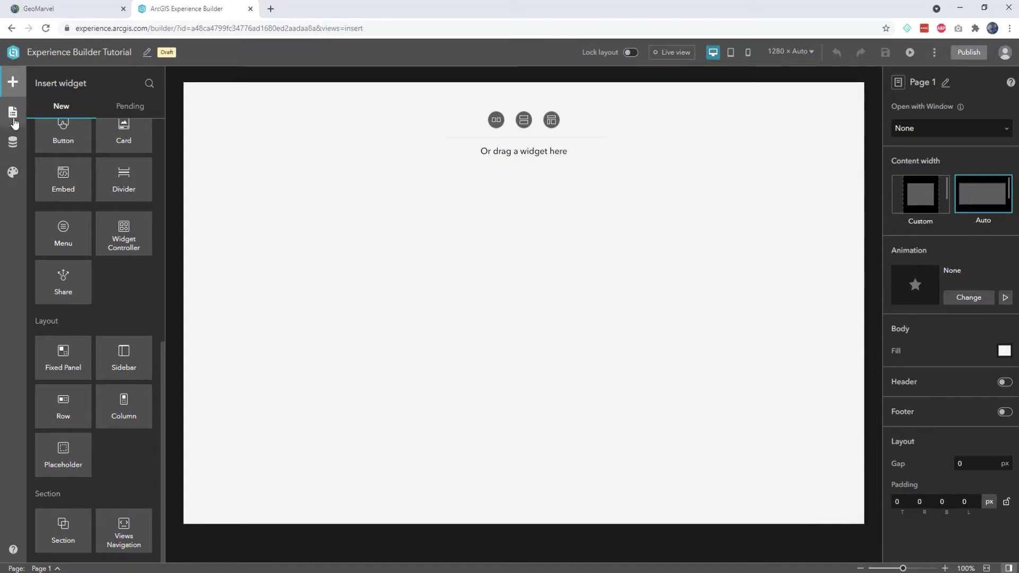
Add a Blank fullscreen page named 'Launchpad'.
{"action": "left_click", "coordinate": [14, 122]}
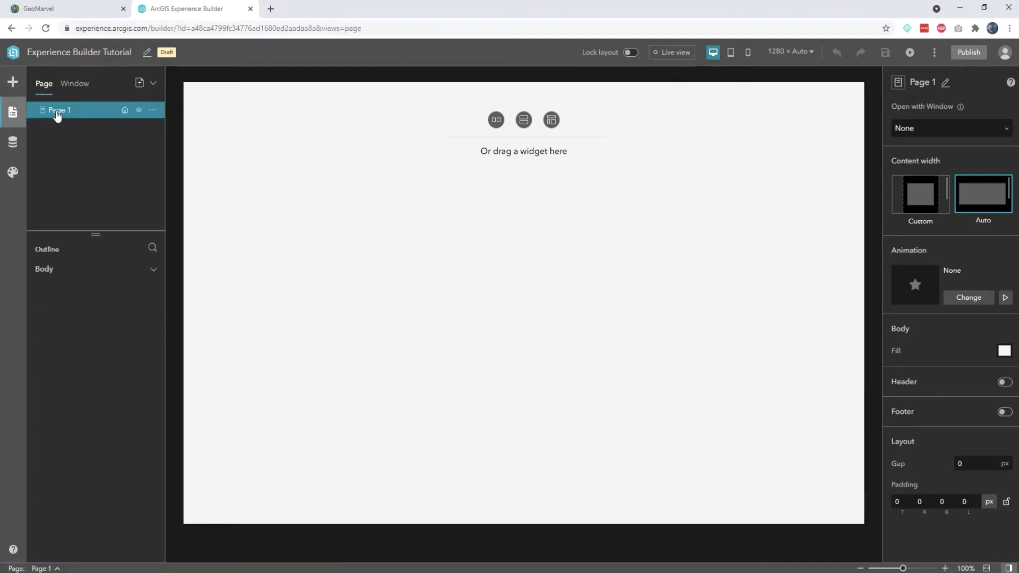
{"action": "left_click", "coordinate": [140, 84]}
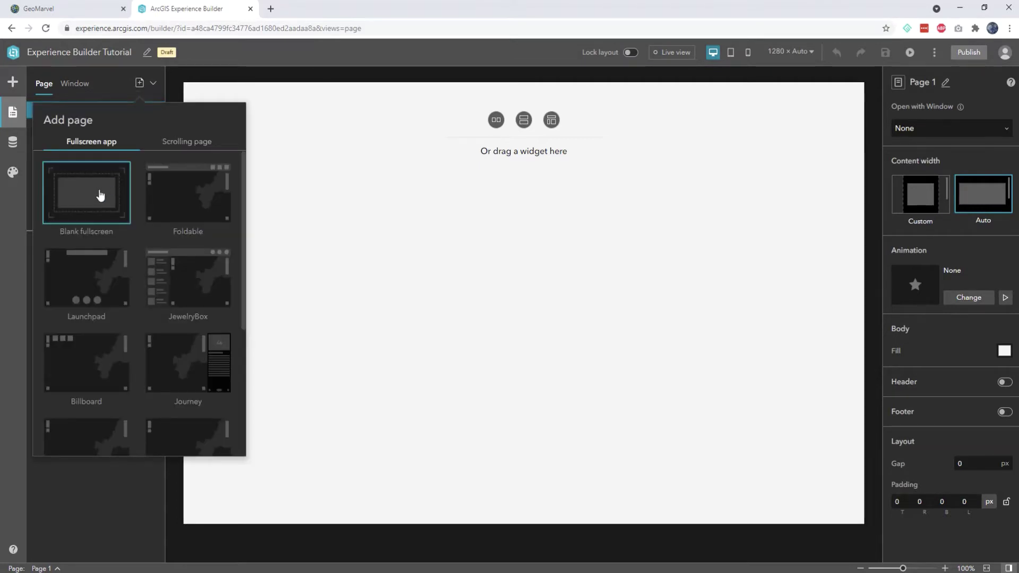
{"action": "left_click", "coordinate": [98, 219]}
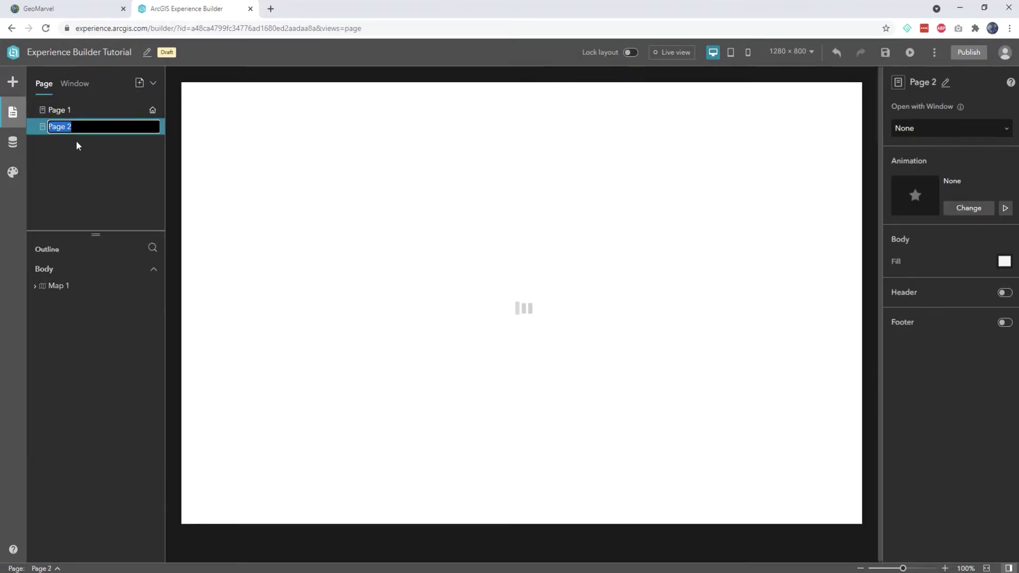
{"action": "type", "text": "Laun"}
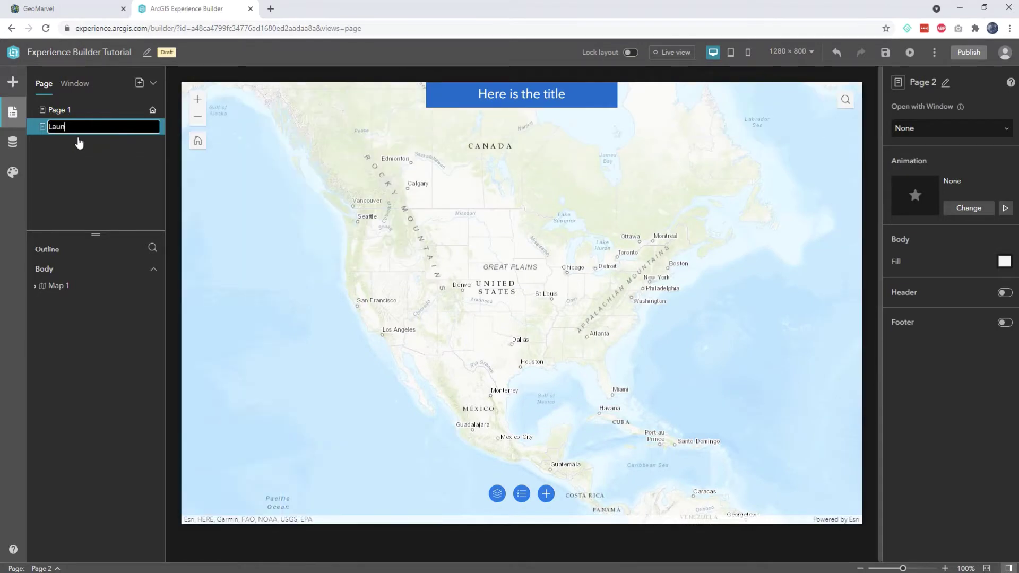
{"action": "type", "text": "chpad"}
{"action": "key", "text": "Return"}
Rename Page 1 to 'Blank Scrolling Page'.
{"action": "left_click", "coordinate": [78, 115]}
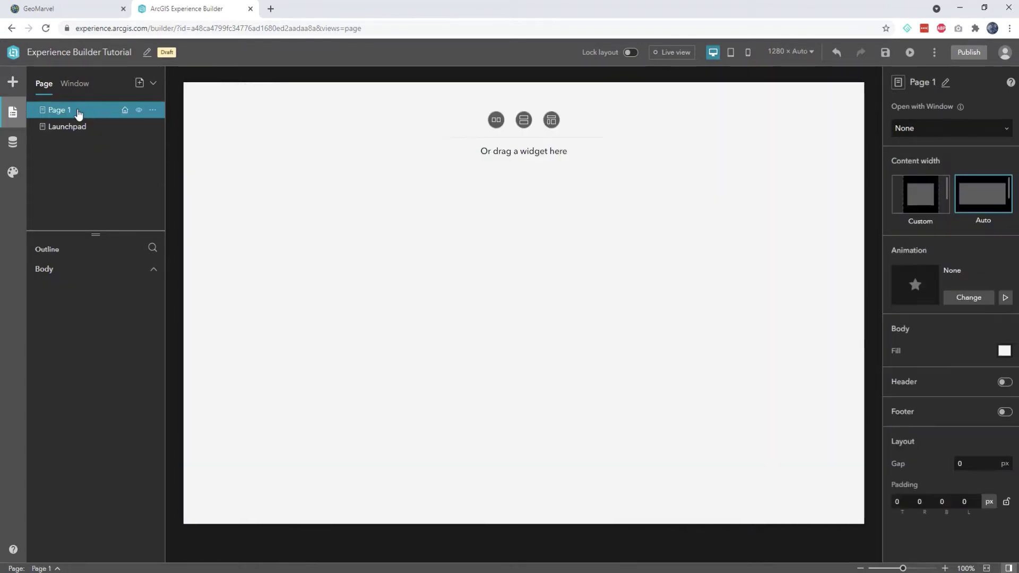
{"action": "double_click", "coordinate": [62, 115]}
{"action": "type", "text": "Blank Scrolling Page"}
{"action": "left_click", "coordinate": [84, 186]}
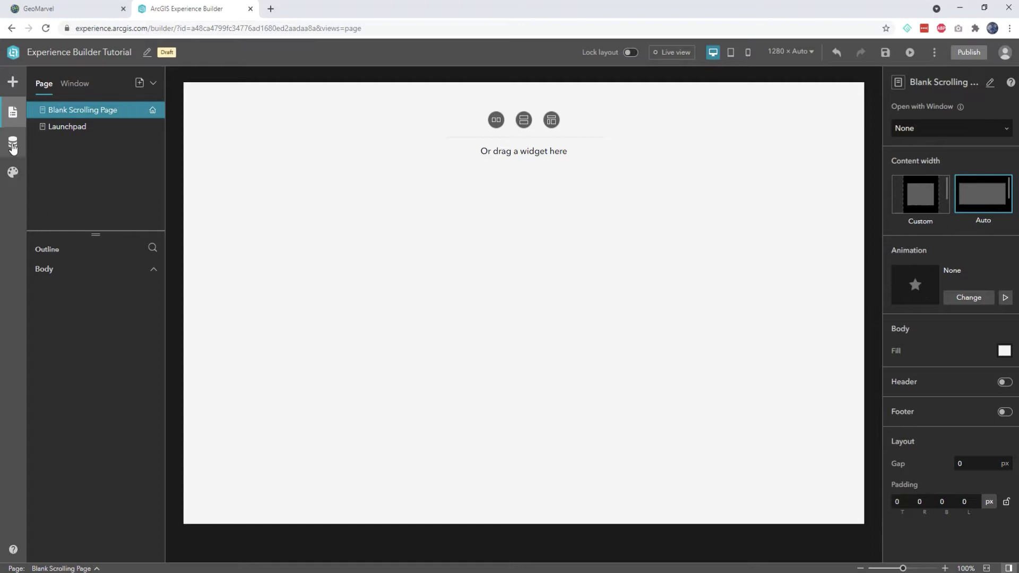
Filter My content web maps by CO Ski Resorts, Blogs and a test group, then show all.
{"action": "left_click", "coordinate": [13, 144]}
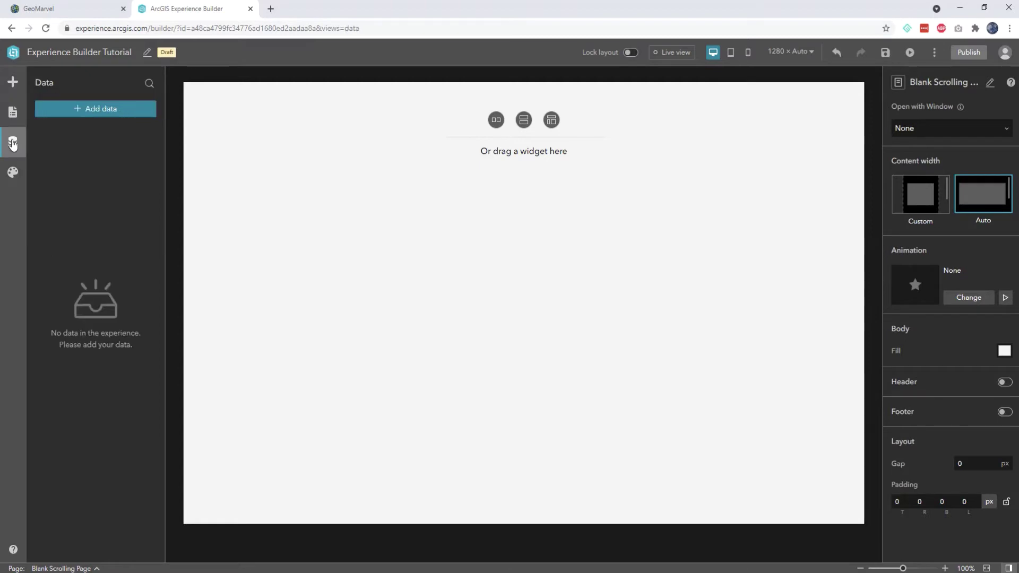
{"action": "left_click", "coordinate": [79, 109]}
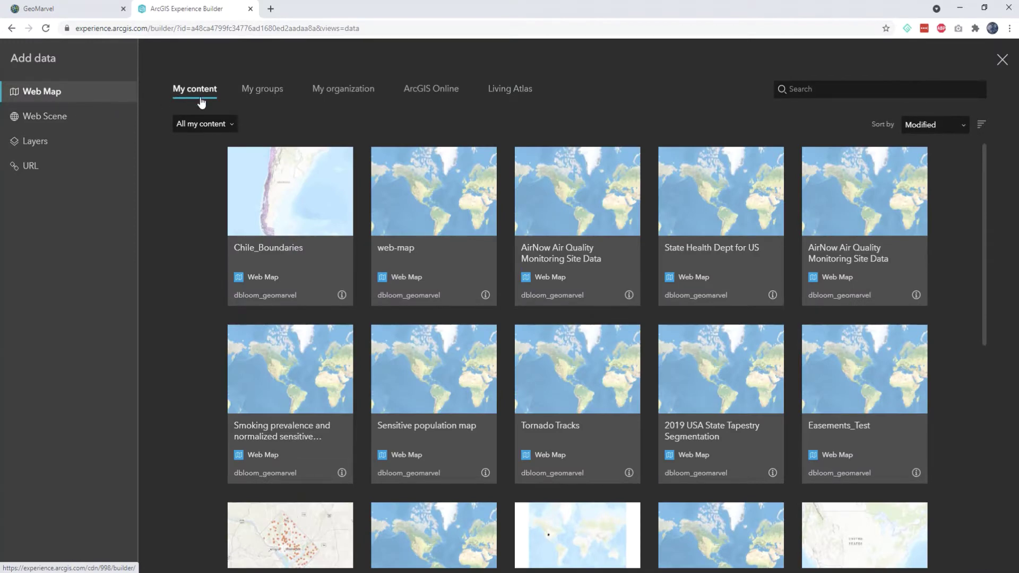
{"action": "left_click", "coordinate": [205, 124]}
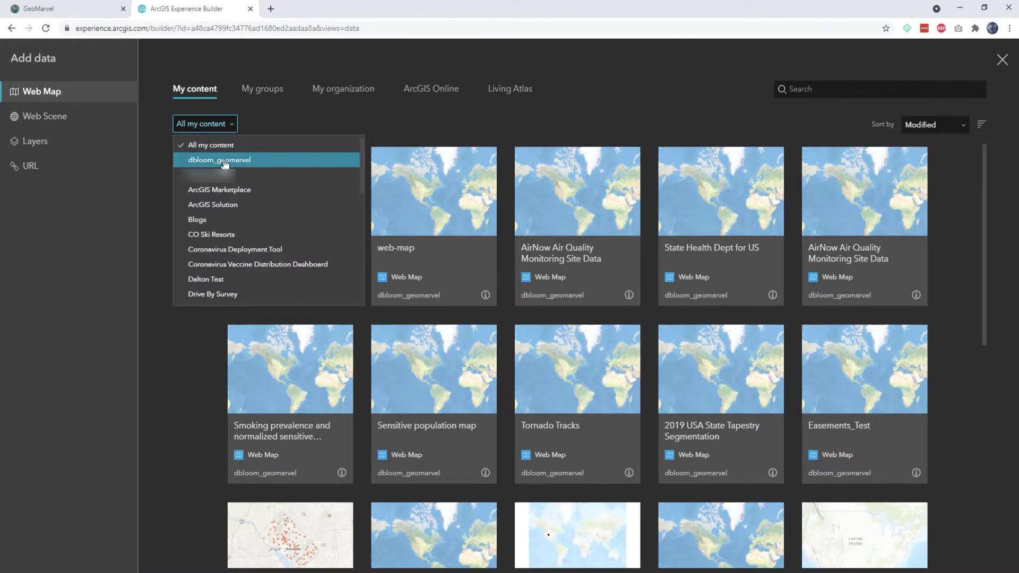
{"action": "left_click", "coordinate": [212, 234]}
{"action": "left_click", "coordinate": [223, 125]}
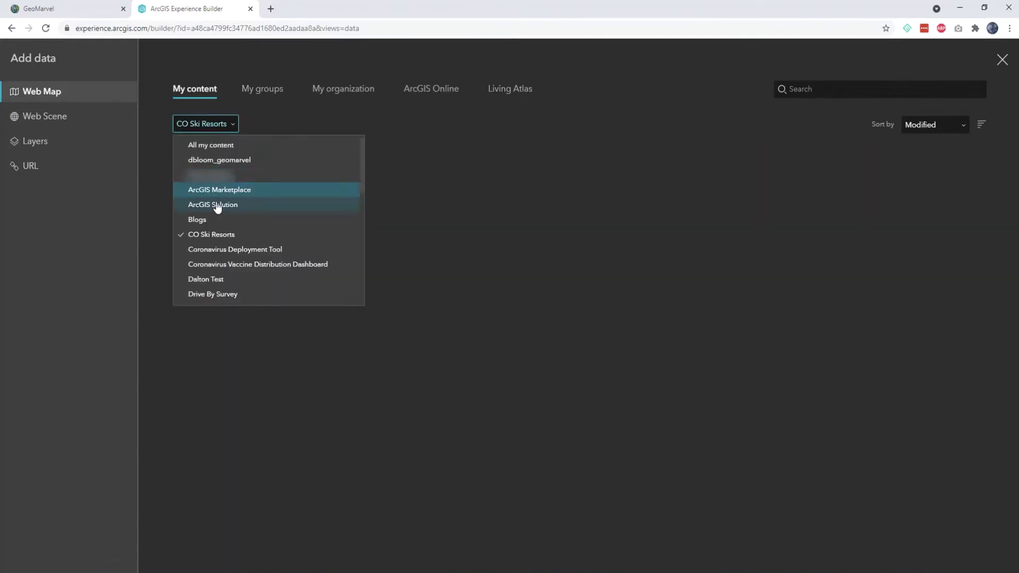
{"action": "left_click", "coordinate": [204, 219]}
{"action": "left_click", "coordinate": [196, 128]}
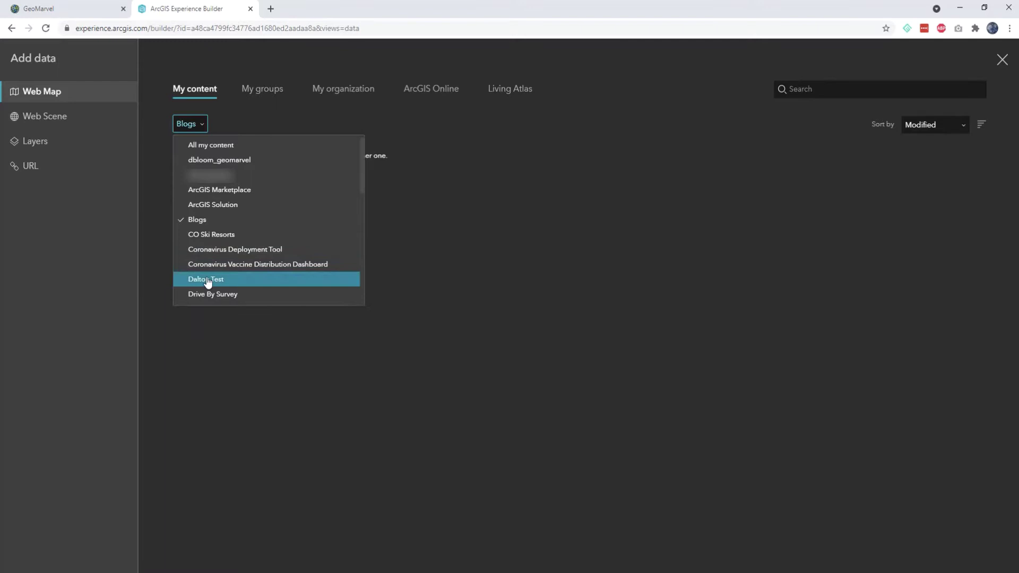
{"action": "left_click", "coordinate": [207, 280]}
{"action": "left_click", "coordinate": [200, 124]}
{"action": "left_click", "coordinate": [209, 144]}
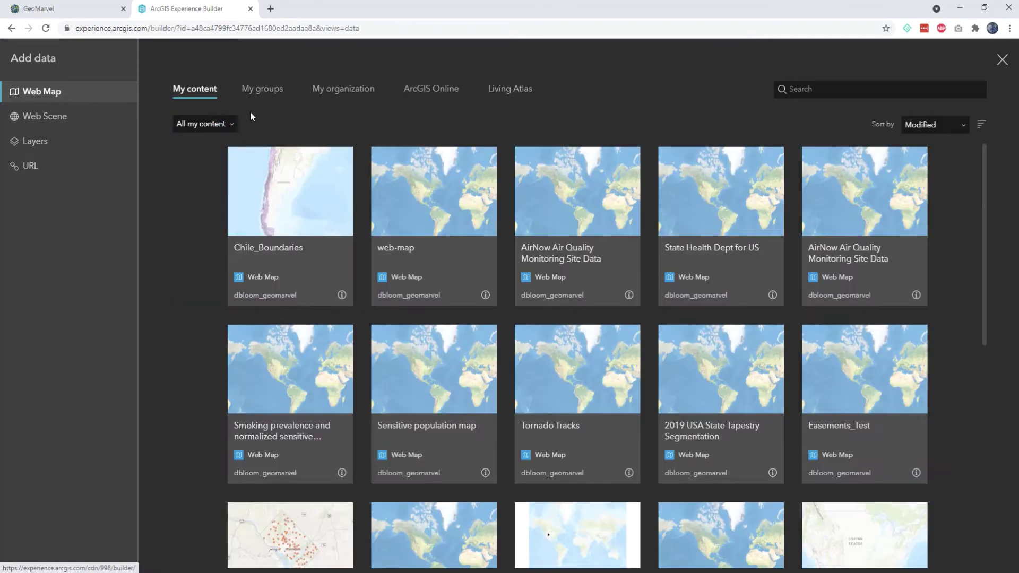
Browse web maps in My groups, My organization, ArcGIS Online and Living Atlas, then return to My content.
{"action": "left_click", "coordinate": [269, 91]}
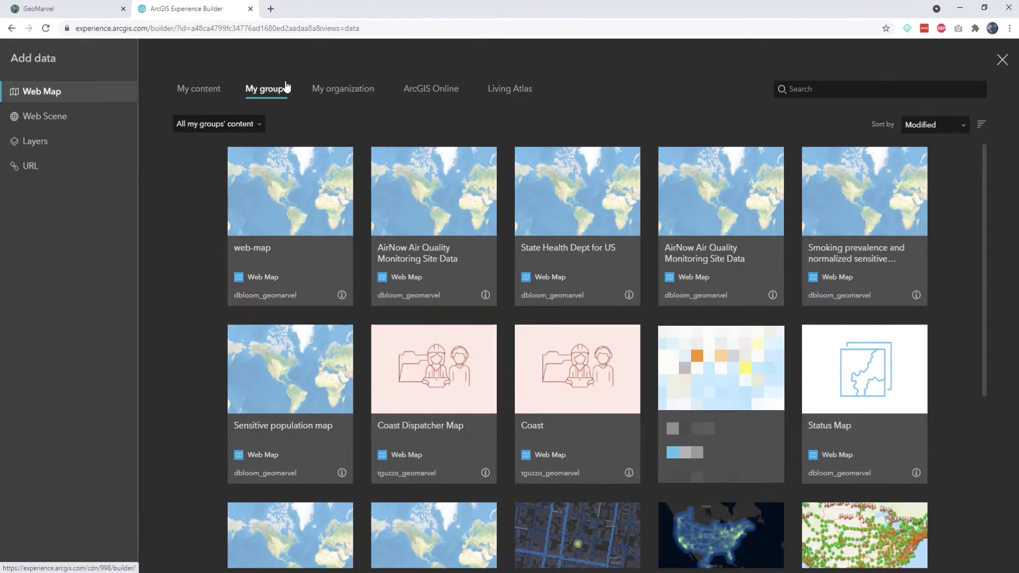
{"action": "left_click", "coordinate": [325, 90]}
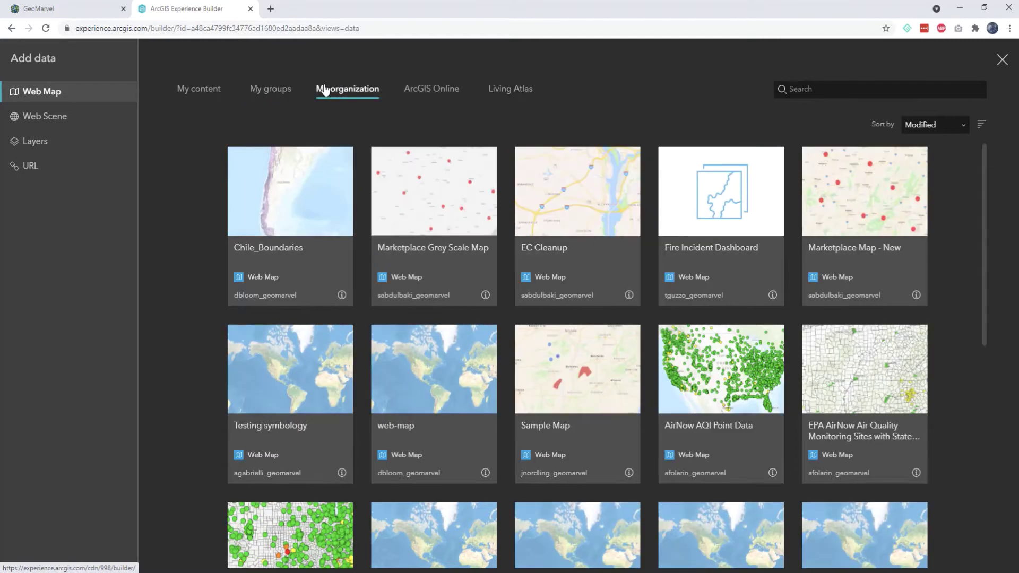
{"action": "left_click", "coordinate": [440, 91]}
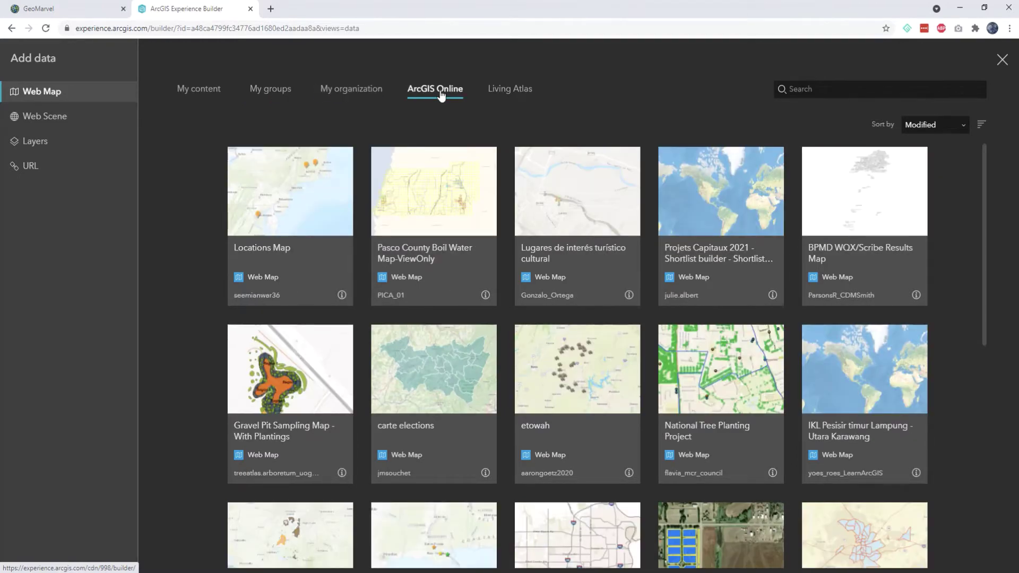
{"action": "left_click", "coordinate": [499, 88]}
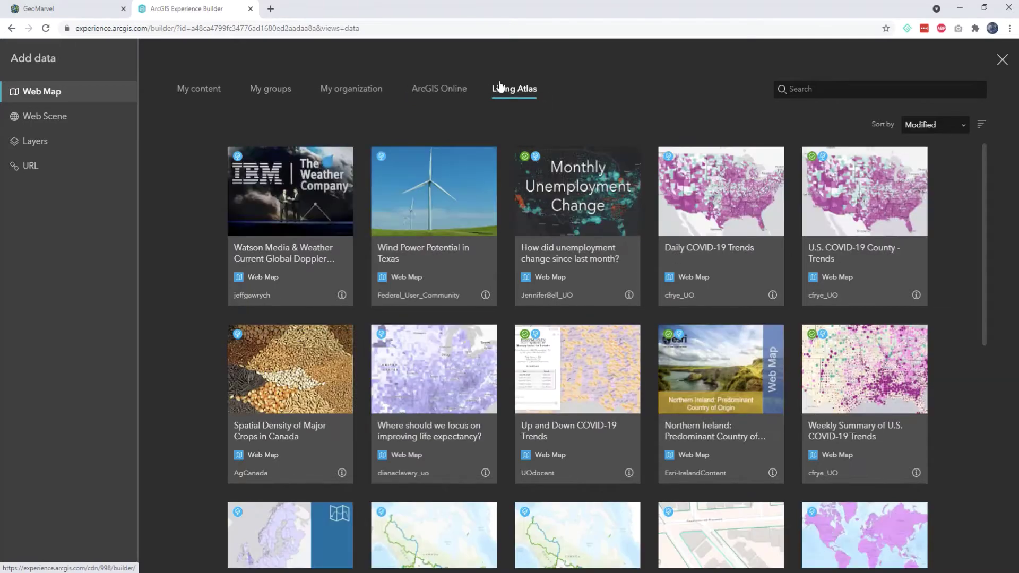
{"action": "left_click", "coordinate": [209, 91]}
Check the Web Scene, Layers and URL sources, return to Web Map, and close the dialog.
{"action": "left_click", "coordinate": [53, 122]}
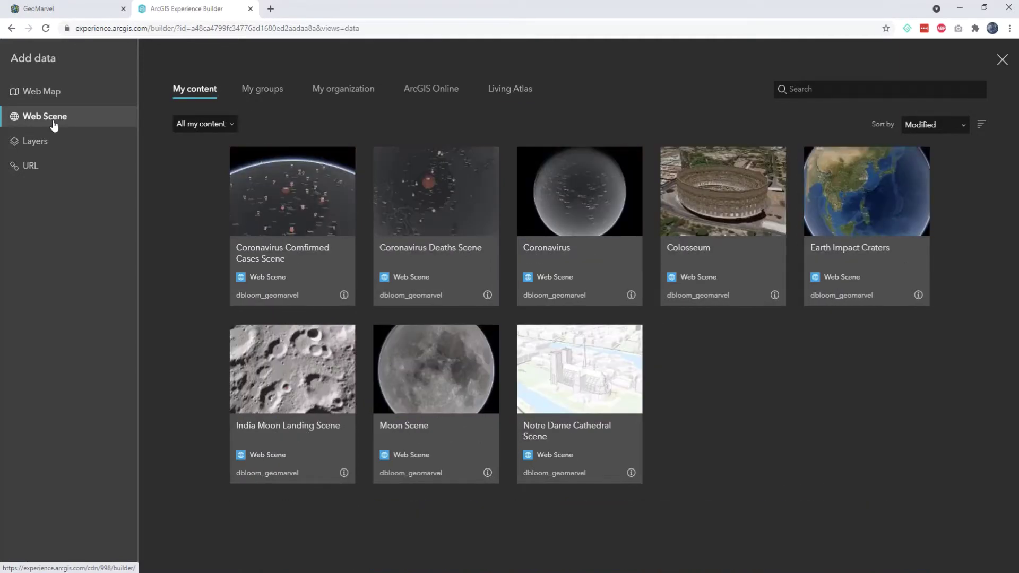
{"action": "left_click", "coordinate": [46, 141]}
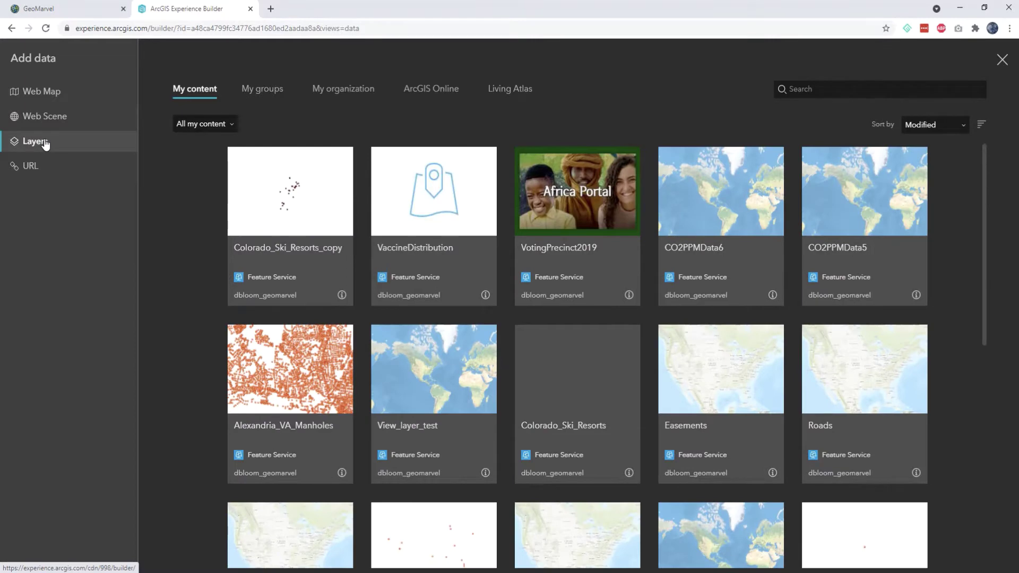
{"action": "left_click", "coordinate": [41, 169]}
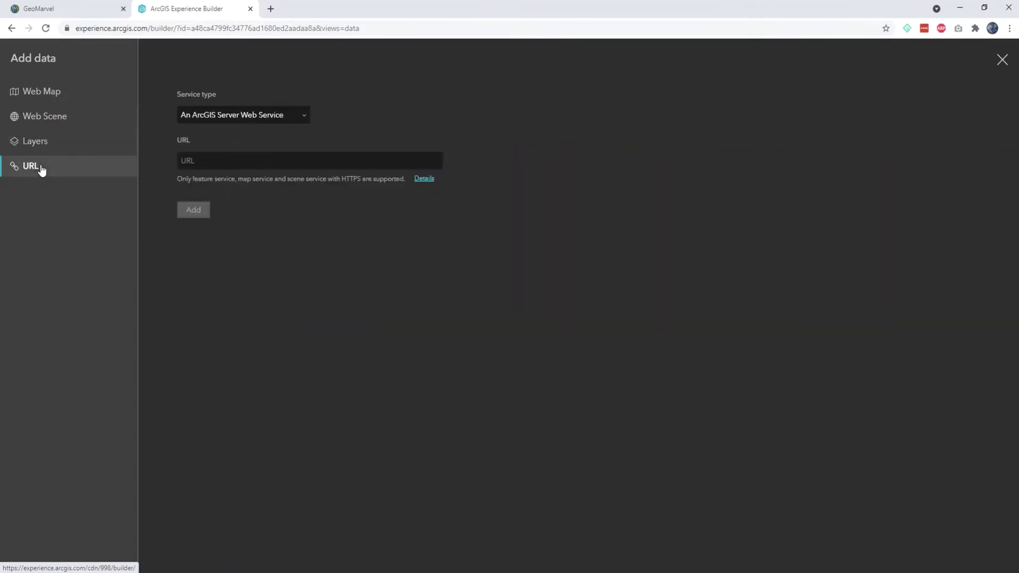
{"action": "left_click", "coordinate": [105, 95]}
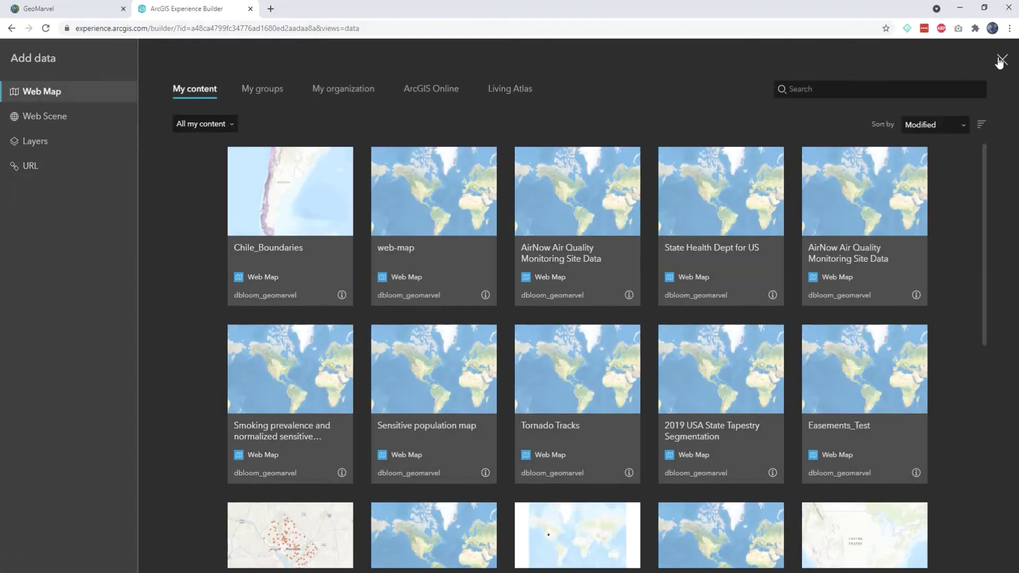
{"action": "left_click", "coordinate": [1002, 59]}
Preview the Dark, Ink and Violet themes on the current page.
{"action": "left_click", "coordinate": [13, 172]}
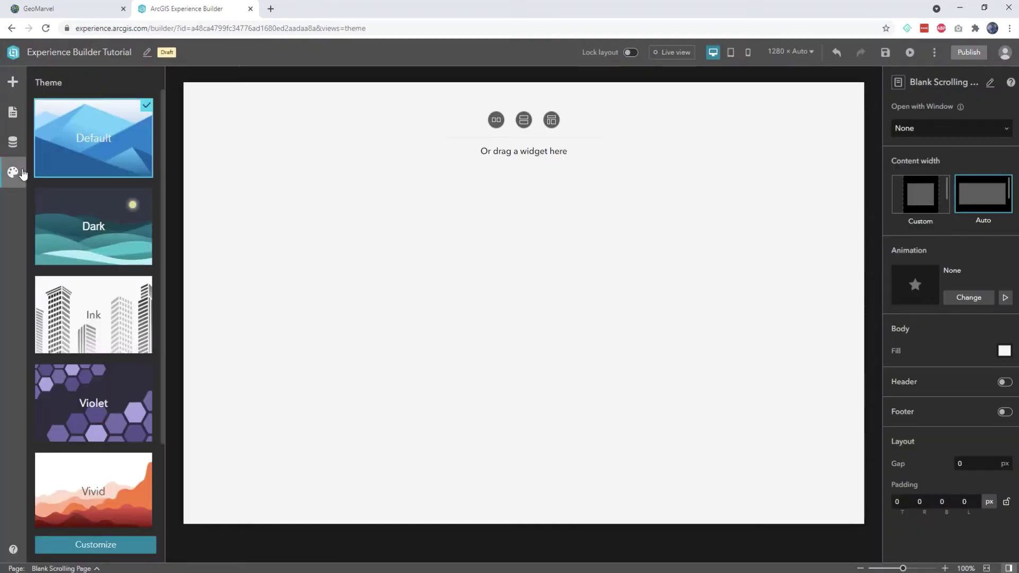
{"action": "left_click", "coordinate": [107, 210]}
{"action": "left_click", "coordinate": [110, 293]}
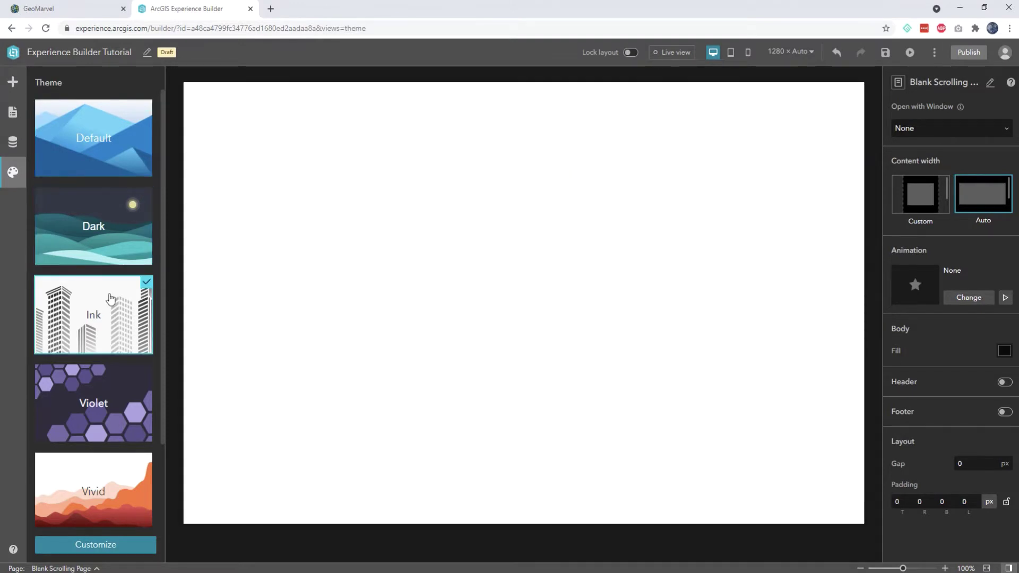
{"action": "scroll", "coordinate": [110, 297], "scroll_direction": "down", "scroll_amount": 2}
{"action": "left_click", "coordinate": [110, 297]}
On the Launchpad page, compare Default through Organization Shared themes and apply Vivid.
{"action": "left_click", "coordinate": [13, 112]}
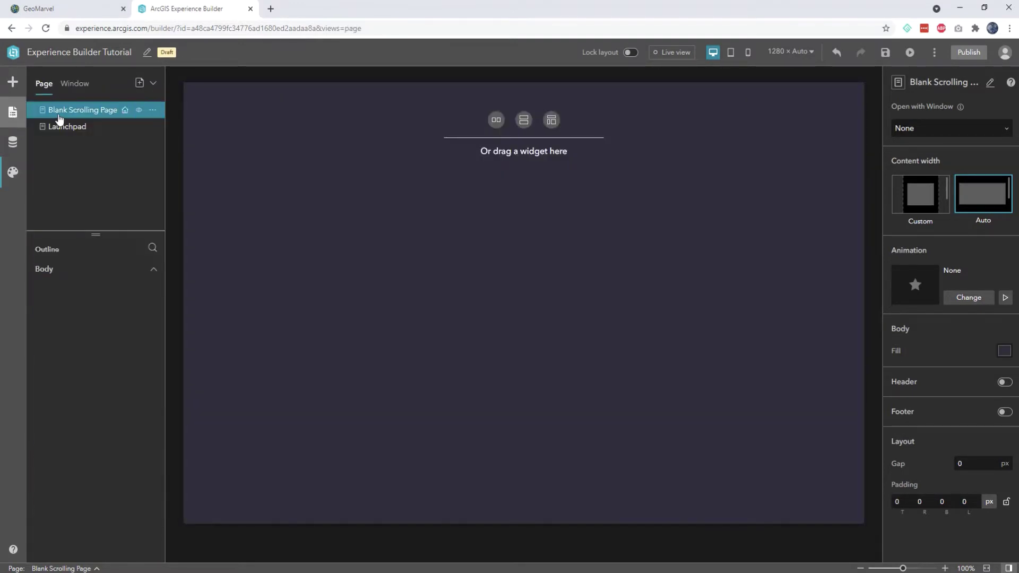
{"action": "left_click", "coordinate": [68, 127]}
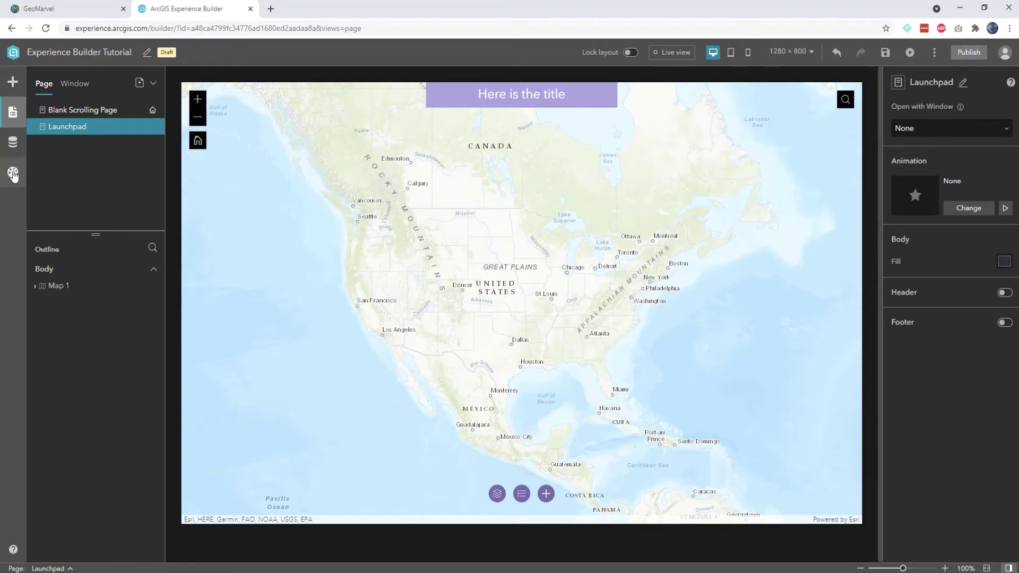
{"action": "left_click", "coordinate": [13, 172]}
{"action": "left_click", "coordinate": [59, 155]}
{"action": "left_click", "coordinate": [100, 215]}
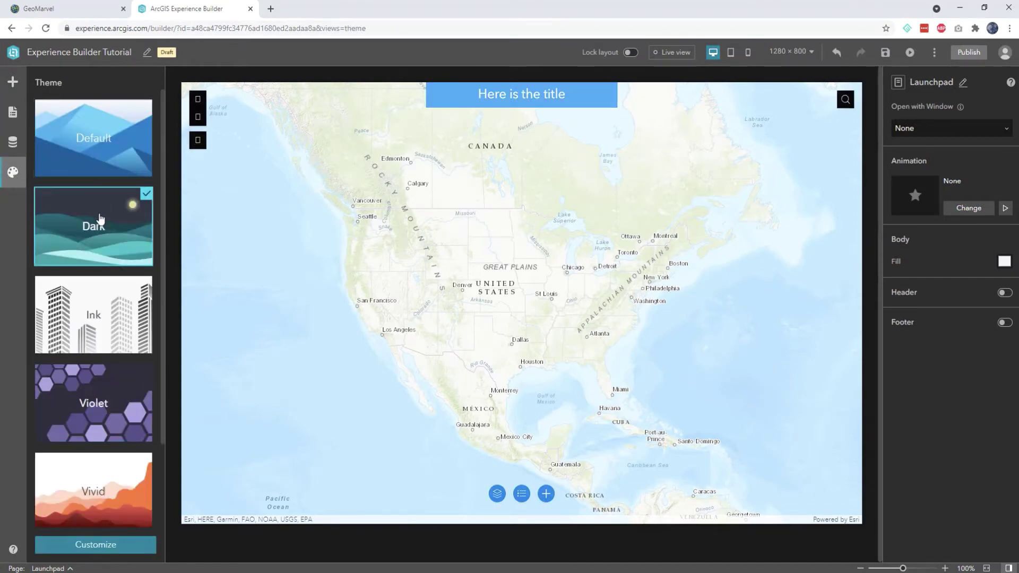
{"action": "scroll", "coordinate": [100, 219], "scroll_direction": "down", "scroll_amount": 1}
{"action": "scroll", "coordinate": [100, 218], "scroll_direction": "down", "scroll_amount": 1}
{"action": "left_click", "coordinate": [100, 218]}
{"action": "left_click", "coordinate": [104, 300]}
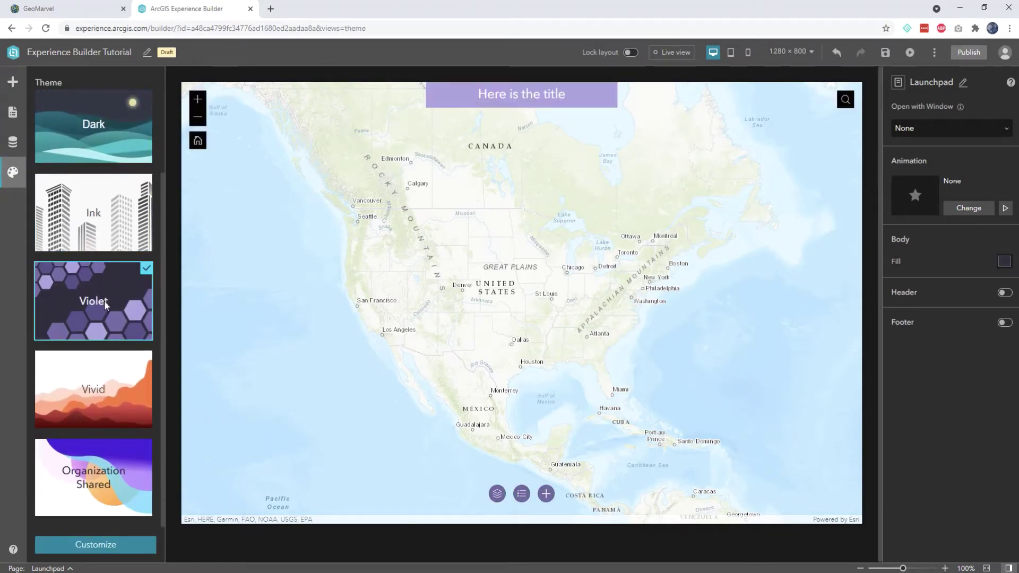
{"action": "left_click", "coordinate": [108, 397]}
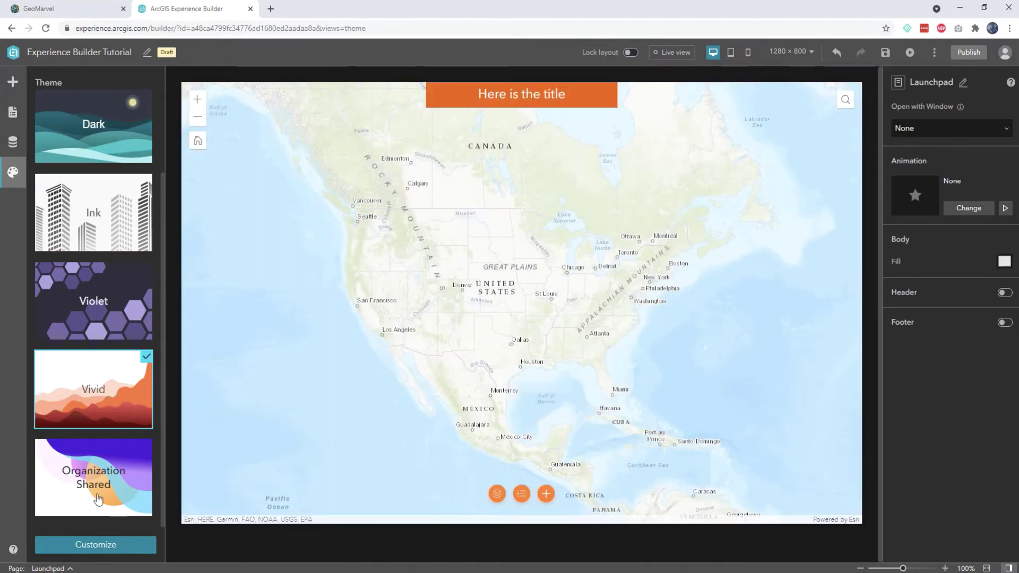
{"action": "left_click", "coordinate": [98, 498]}
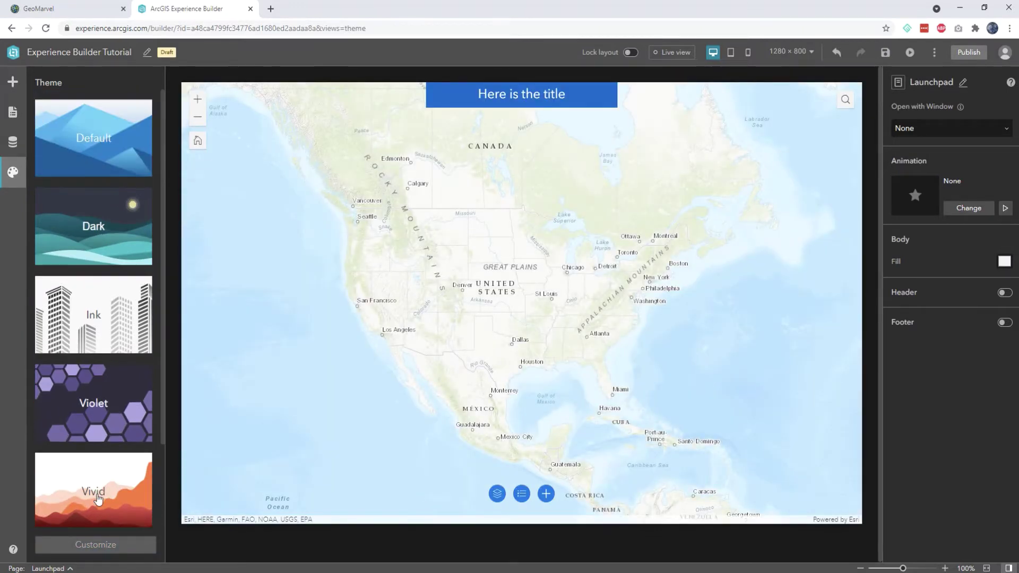
{"action": "left_click", "coordinate": [93, 392]}
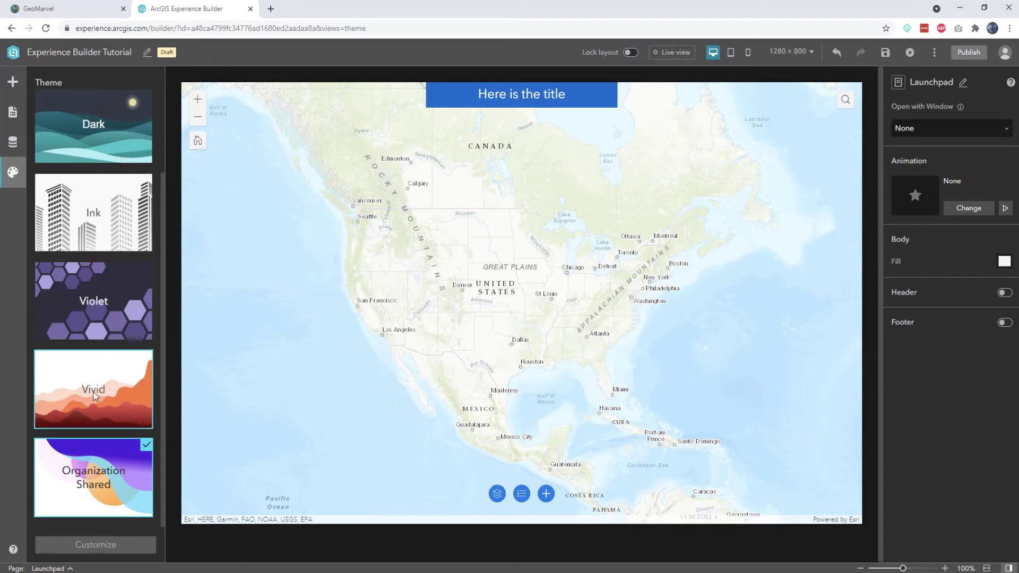
Try a different font size in the Vivid theme's Customize options, then go back.
{"action": "left_click", "coordinate": [95, 545]}
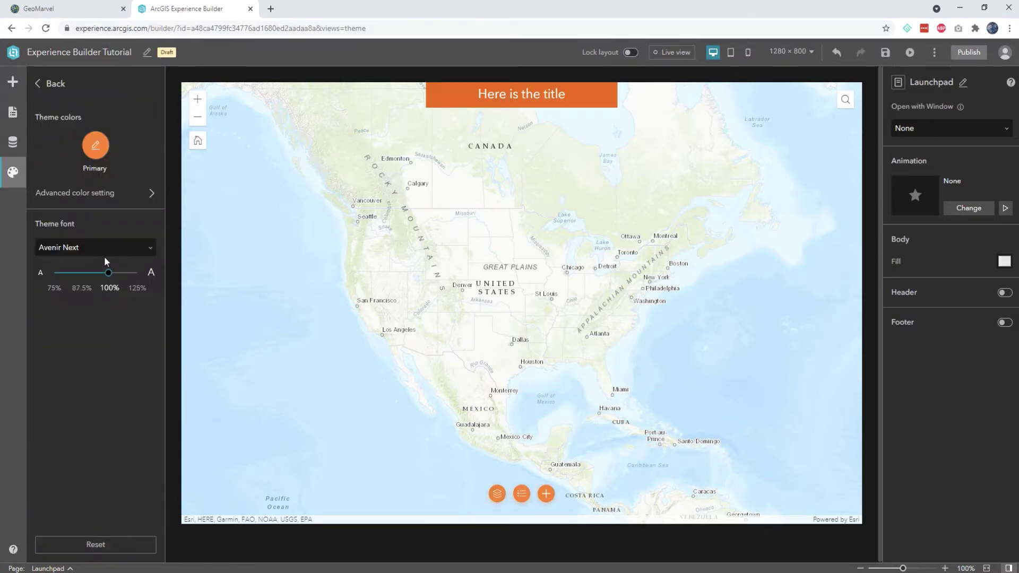
{"action": "mouse_move", "coordinate": [109, 274]}
{"action": "left_mouse_down"}
{"action": "mouse_move", "coordinate": [63, 275]}
{"action": "mouse_move", "coordinate": [114, 276]}
{"action": "left_mouse_up"}
{"action": "left_click", "coordinate": [45, 84]}
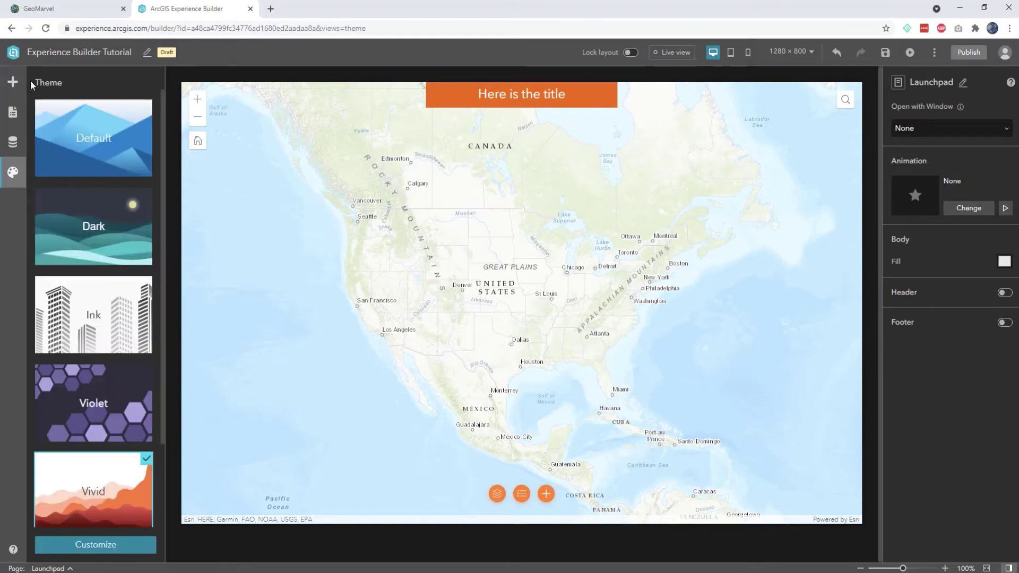
{"action": "left_click", "coordinate": [14, 83]}
On the Blank Scrolling Page, drop a trial Map widget, move it, then delete it.
{"action": "left_click", "coordinate": [12, 112]}
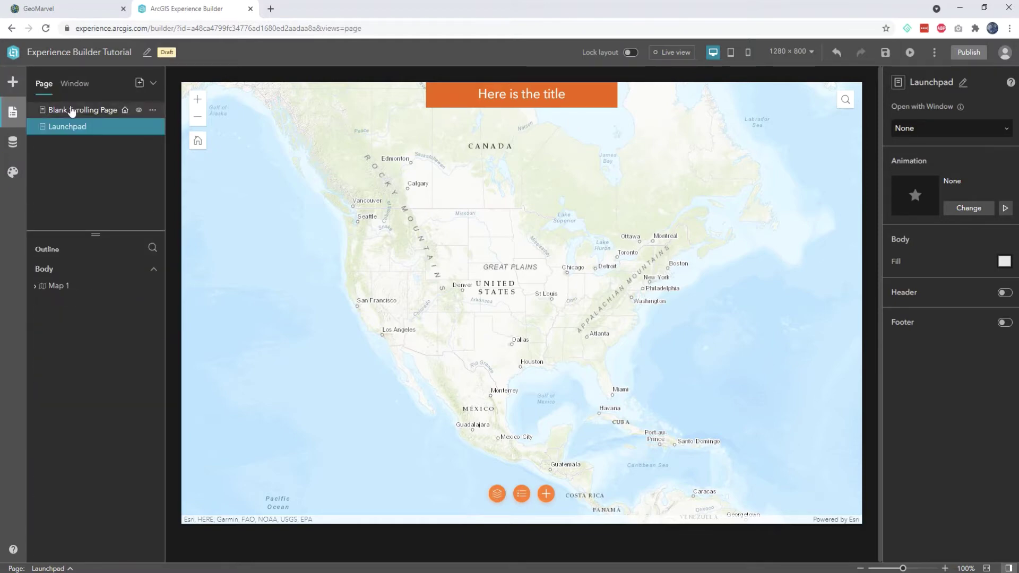
{"action": "left_click", "coordinate": [71, 110]}
{"action": "left_click", "coordinate": [12, 82]}
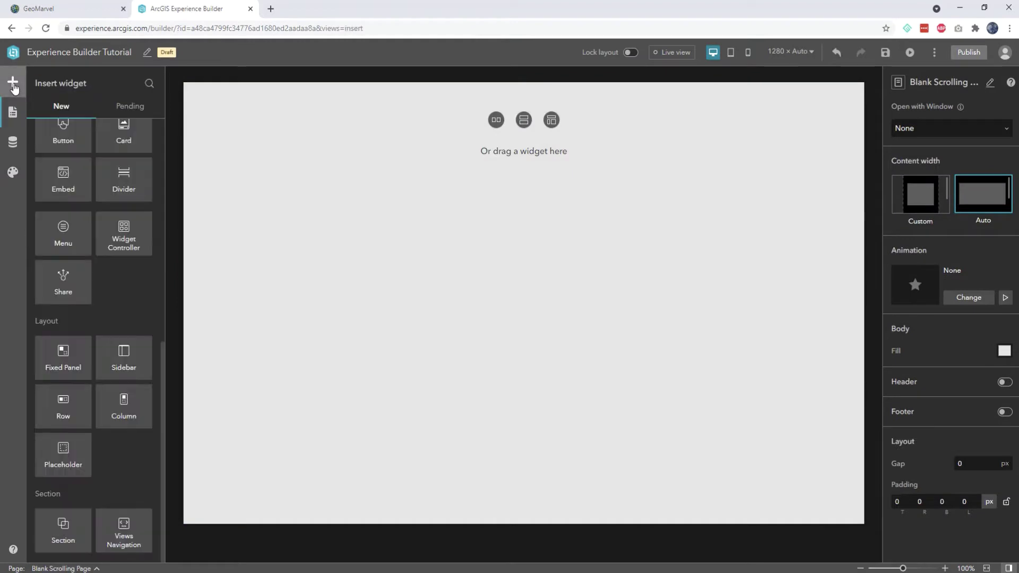
{"action": "scroll", "coordinate": [67, 191], "scroll_direction": "up", "scroll_amount": 8}
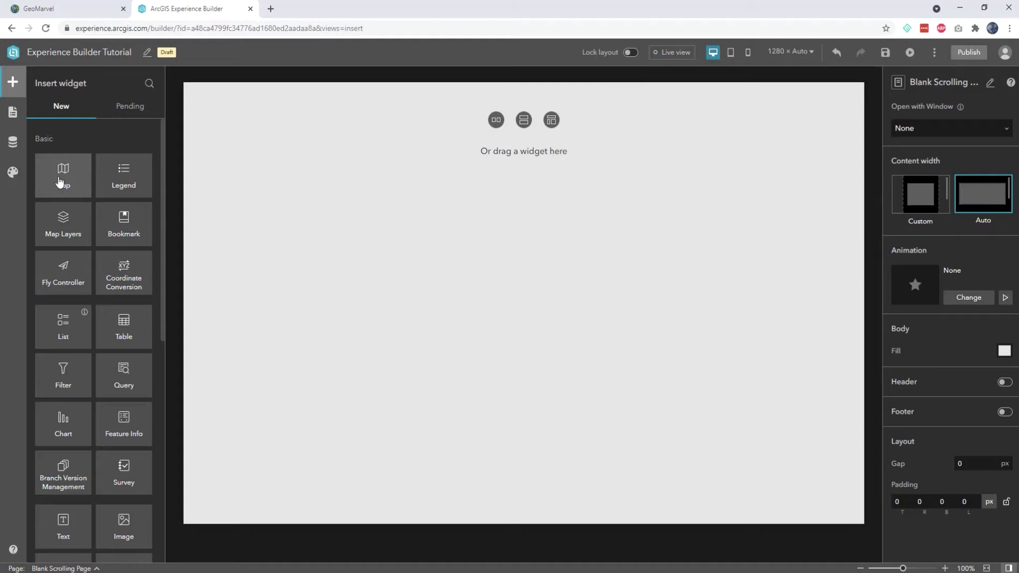
{"action": "left_click_drag", "start_coordinate": [62, 182], "coordinate": [454, 300]}
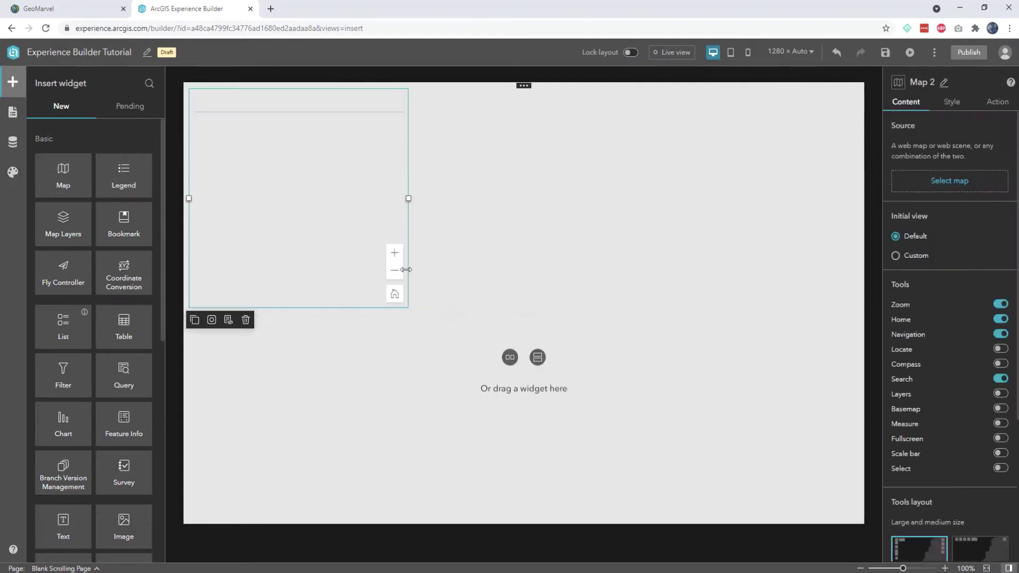
{"action": "left_click_drag", "start_coordinate": [316, 202], "coordinate": [358, 410]}
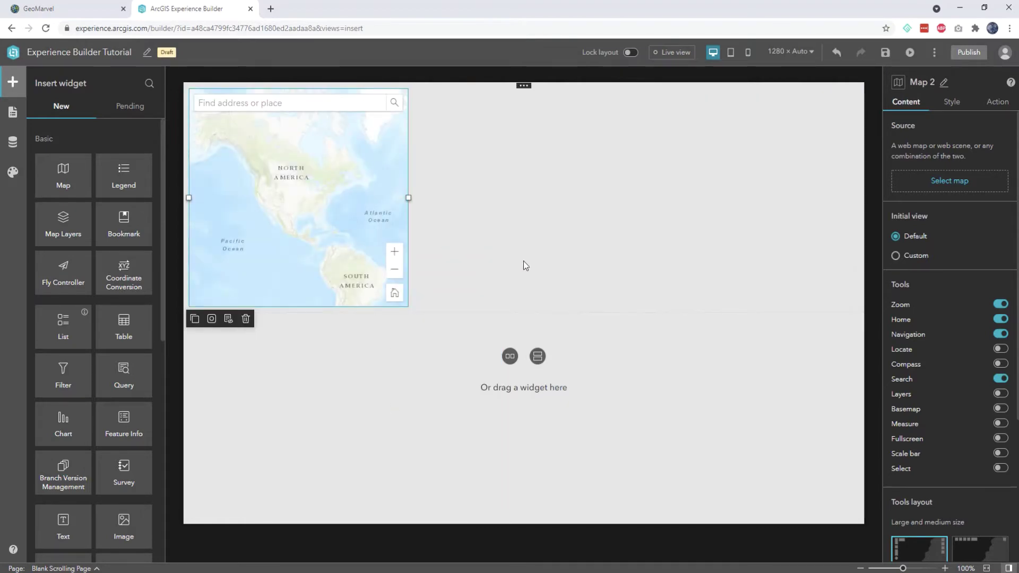
{"action": "left_click", "coordinate": [245, 319]}
Add a fullscreen page named 'Blank Fullscreen Page'.
{"action": "left_click", "coordinate": [13, 112]}
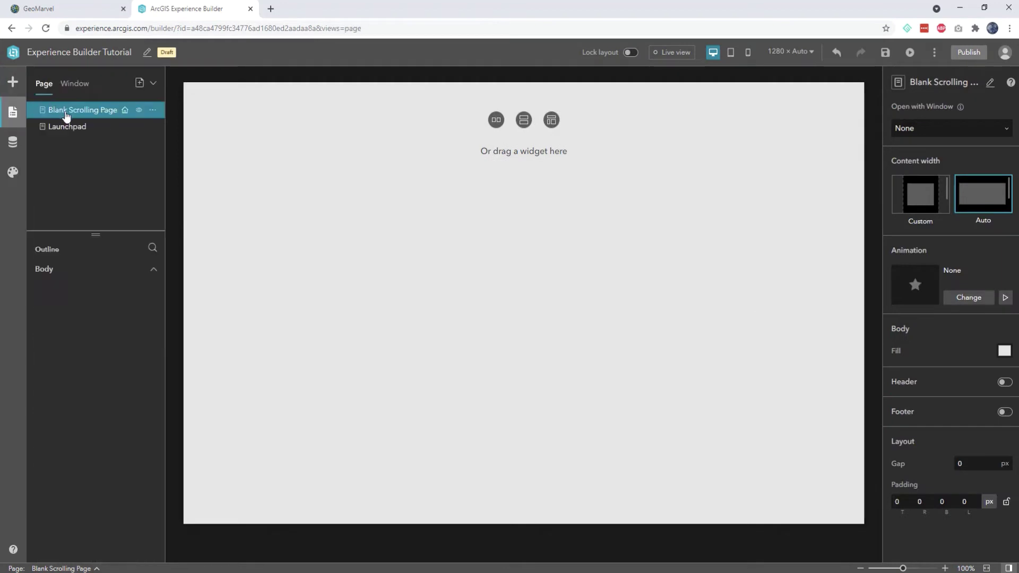
{"action": "left_click", "coordinate": [141, 84]}
{"action": "left_click", "coordinate": [95, 194]}
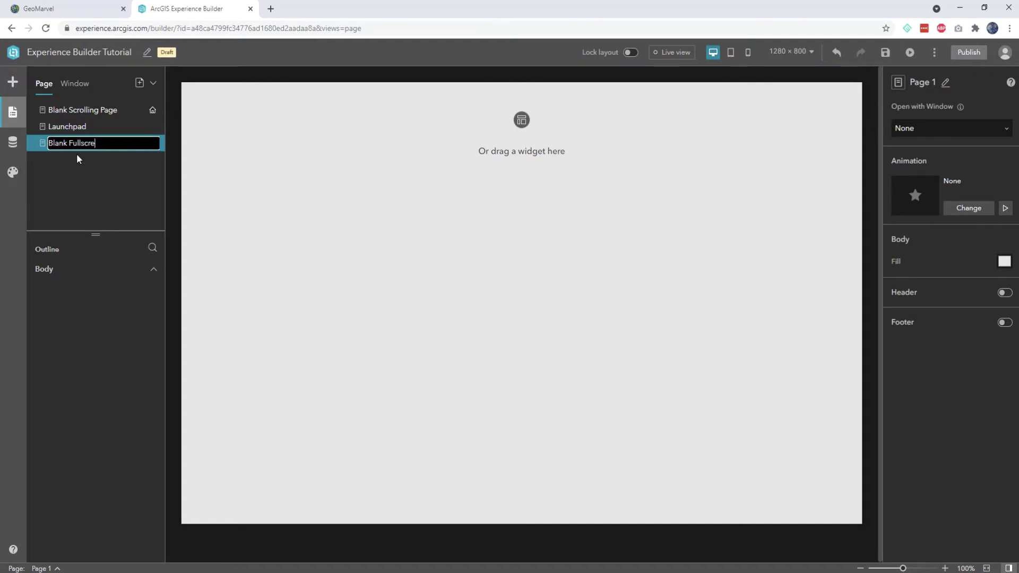
{"action": "type", "text": "Blank Fullscreen Page"}
{"action": "key", "text": "Return"}
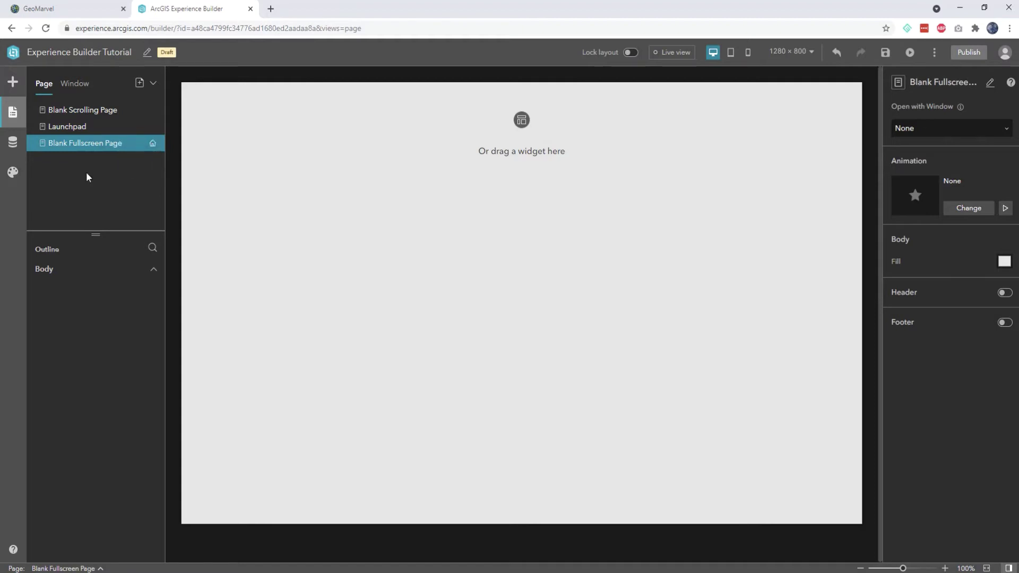
Move the new page to the top of the list and place a Map widget in its centre.
{"action": "left_click_drag", "start_coordinate": [77, 144], "coordinate": [76, 121]}
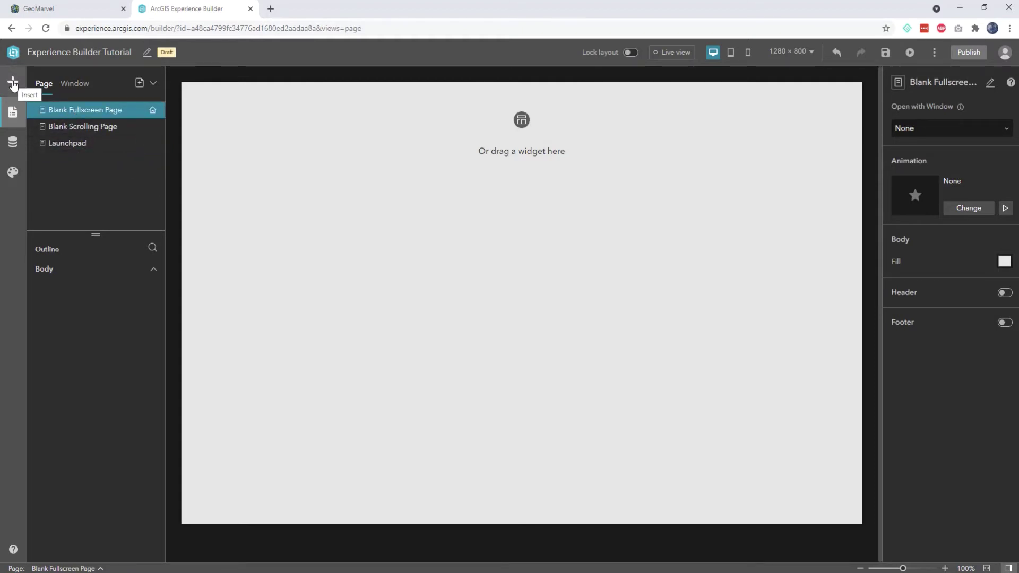
{"action": "left_click", "coordinate": [14, 83]}
{"action": "left_click_drag", "start_coordinate": [64, 175], "coordinate": [518, 299]}
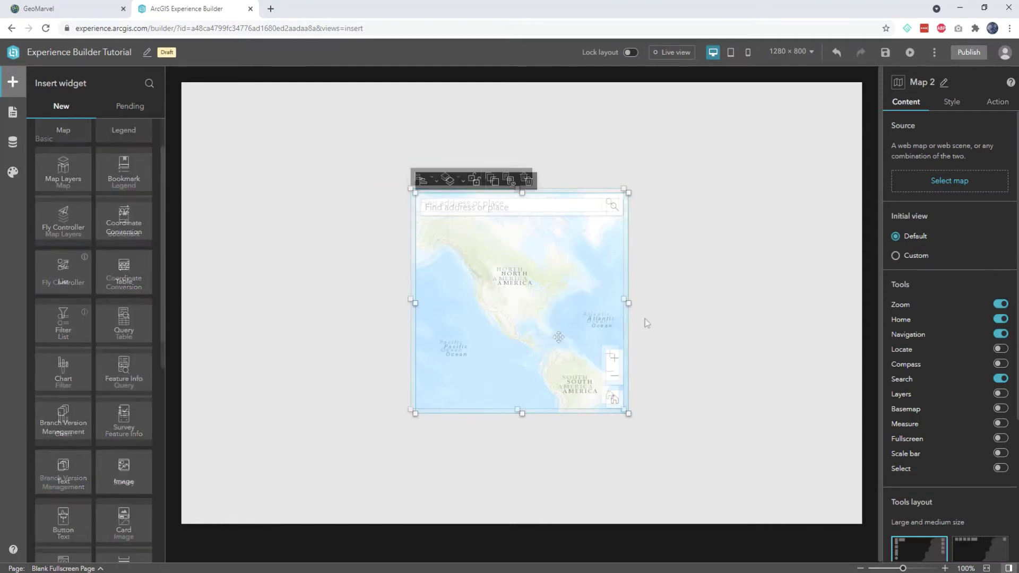
Add the Chile_Boundaries web map from My content as a data source for Map 2.
{"action": "left_click", "coordinate": [946, 182]}
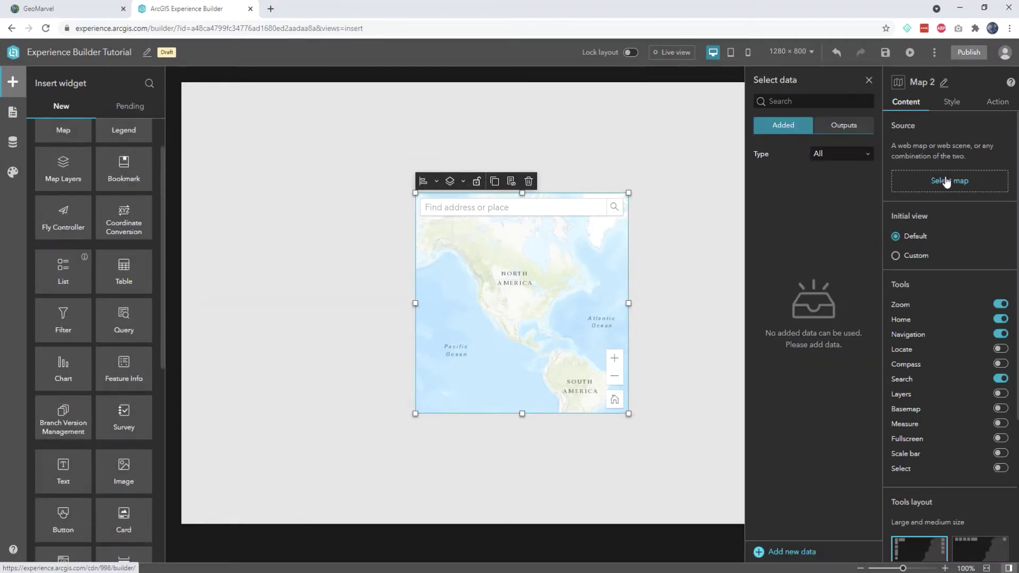
{"action": "left_click", "coordinate": [801, 552]}
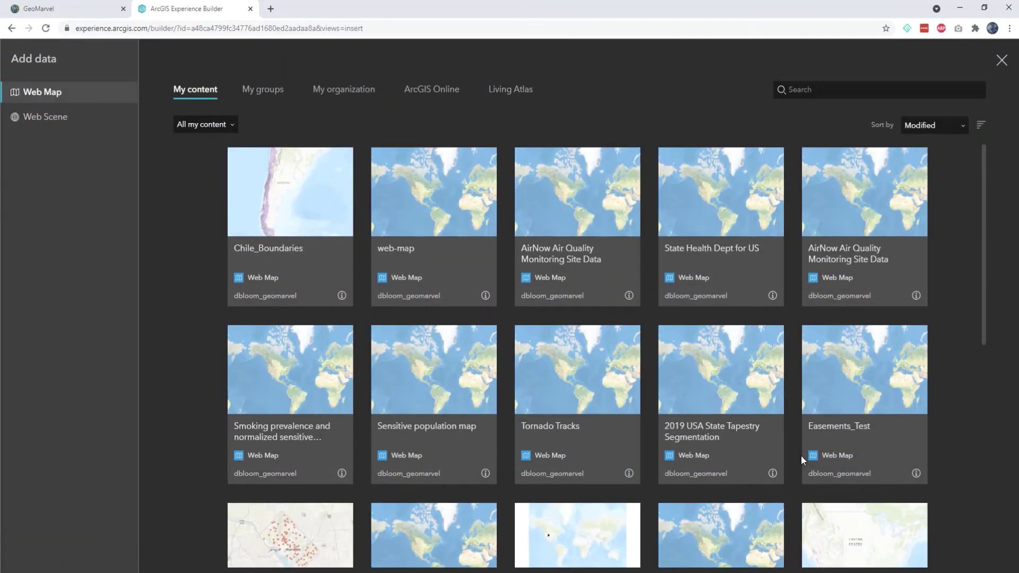
{"action": "left_click", "coordinate": [293, 207]}
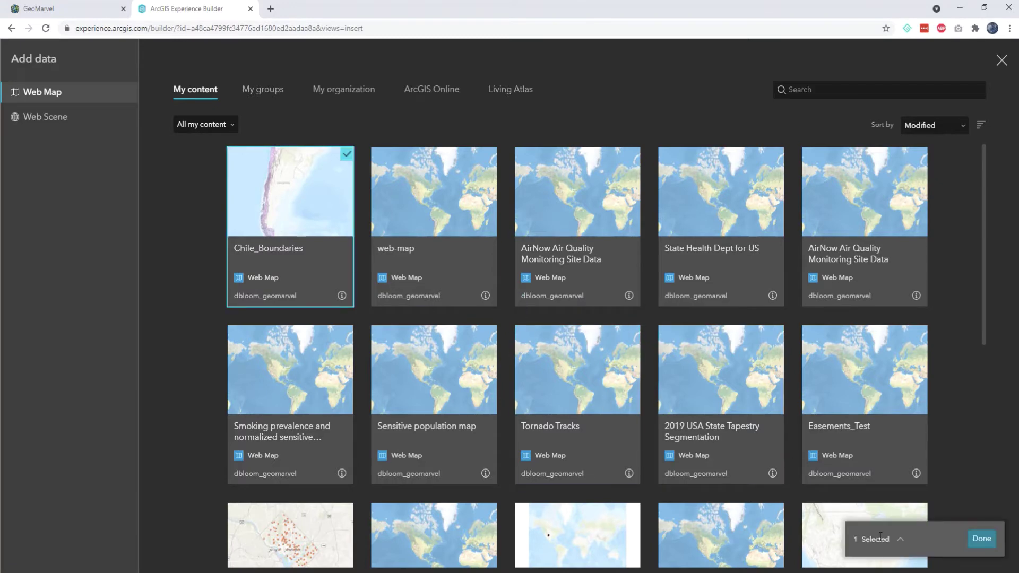
{"action": "left_click", "coordinate": [981, 539]}
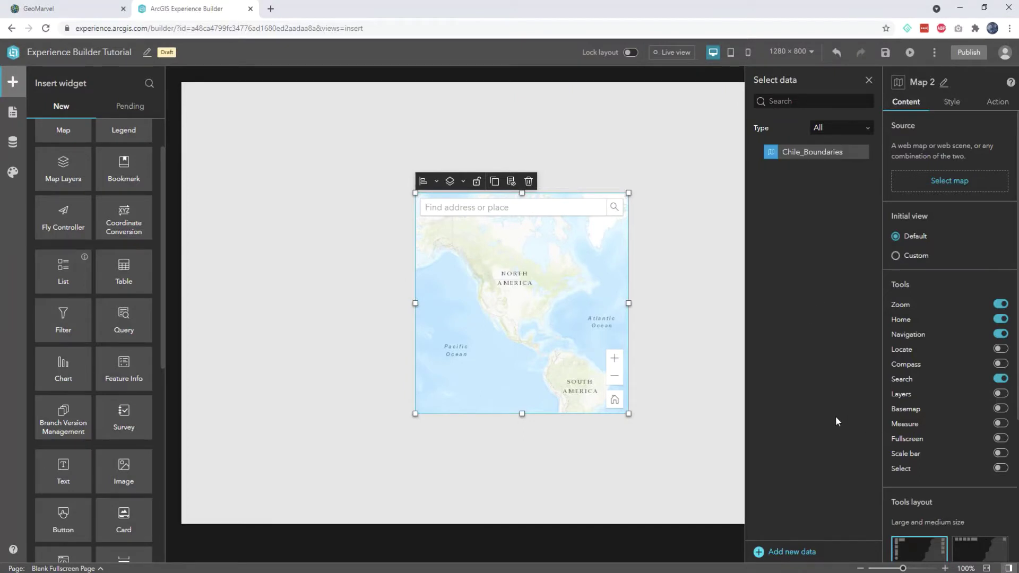
Use Chile_Boundaries as Map 2's data and move the map to the page's bottom-right.
{"action": "left_click", "coordinate": [804, 153]}
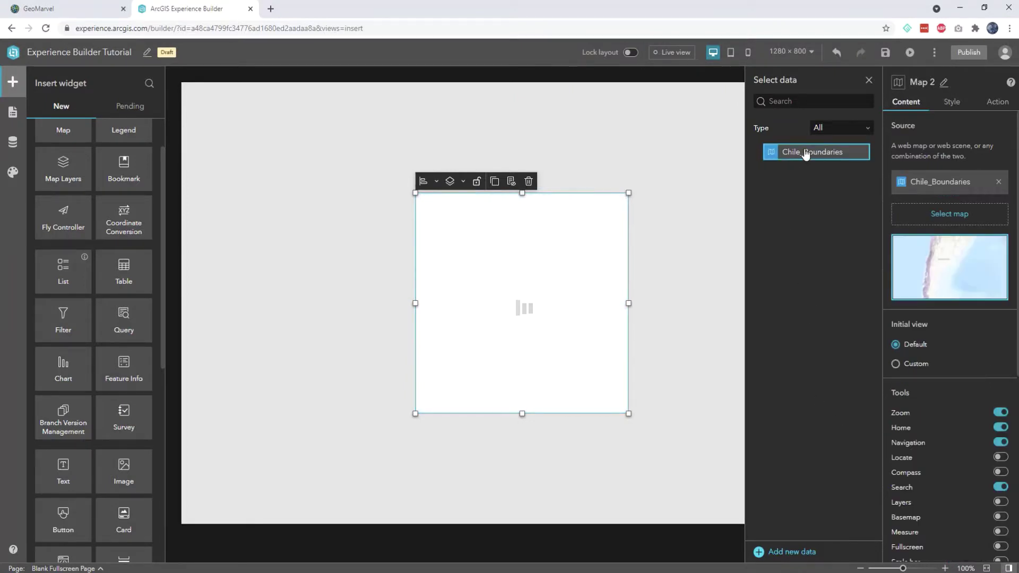
{"action": "left_click", "coordinate": [870, 80]}
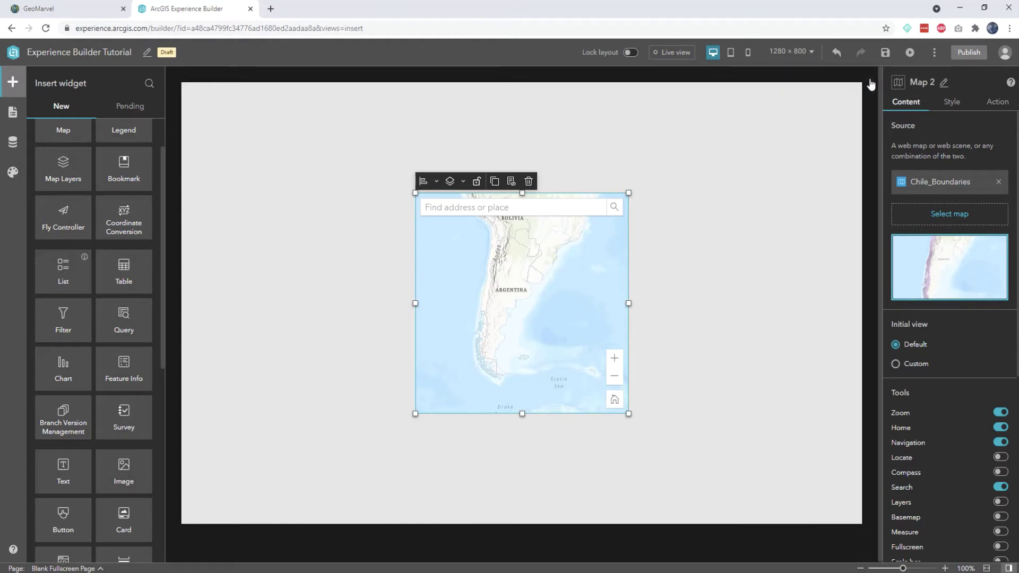
{"action": "left_click", "coordinate": [673, 263]}
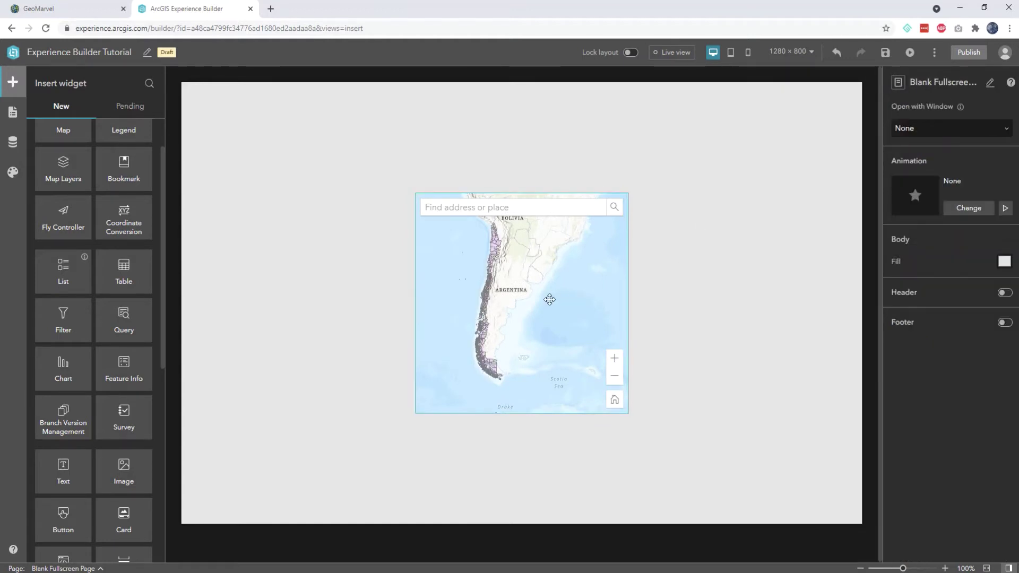
{"action": "left_click", "coordinate": [532, 301]}
{"action": "left_click_drag", "start_coordinate": [532, 301], "coordinate": [754, 409]}
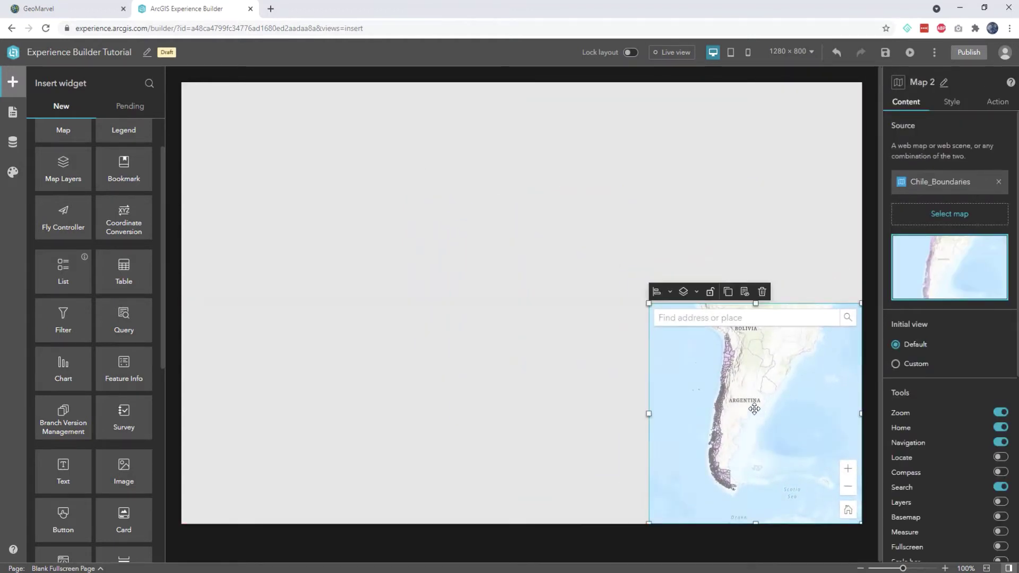
Snap the map to the right, top and full height, then widen it to half the page.
{"action": "left_click", "coordinate": [657, 292]}
{"action": "left_click", "coordinate": [673, 327]}
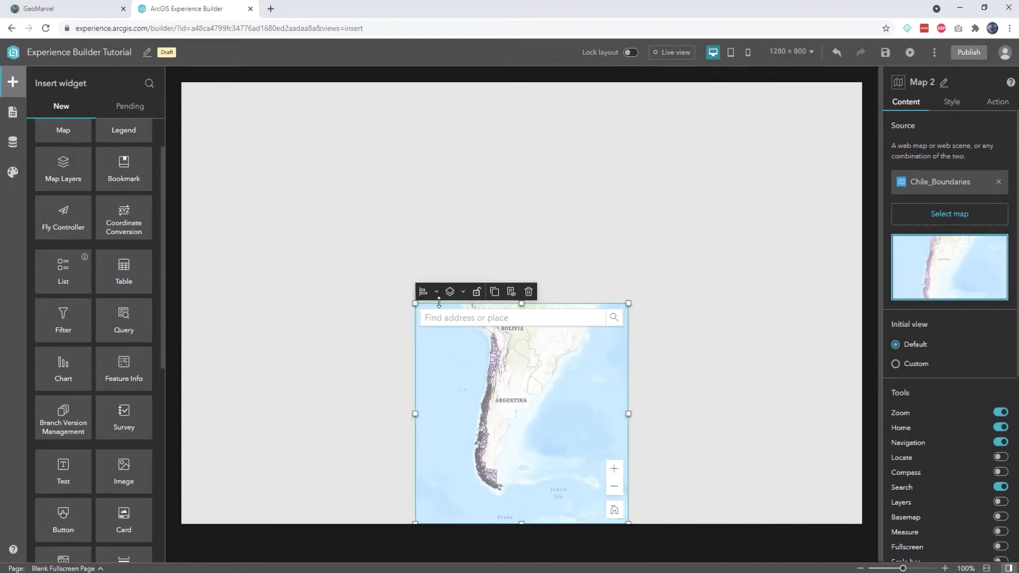
{"action": "left_click", "coordinate": [437, 292]}
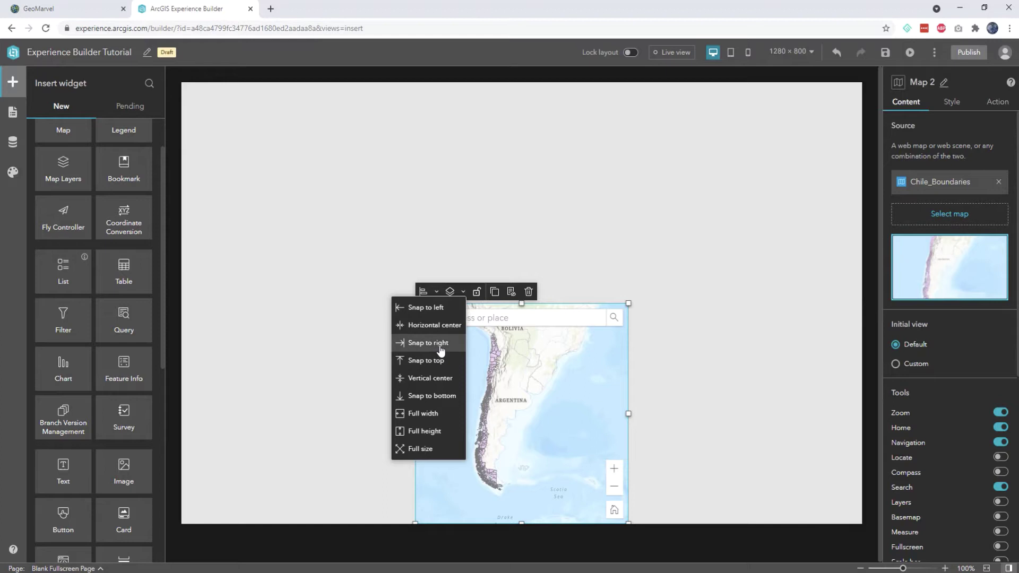
{"action": "left_click", "coordinate": [439, 345]}
{"action": "left_click", "coordinate": [670, 296]}
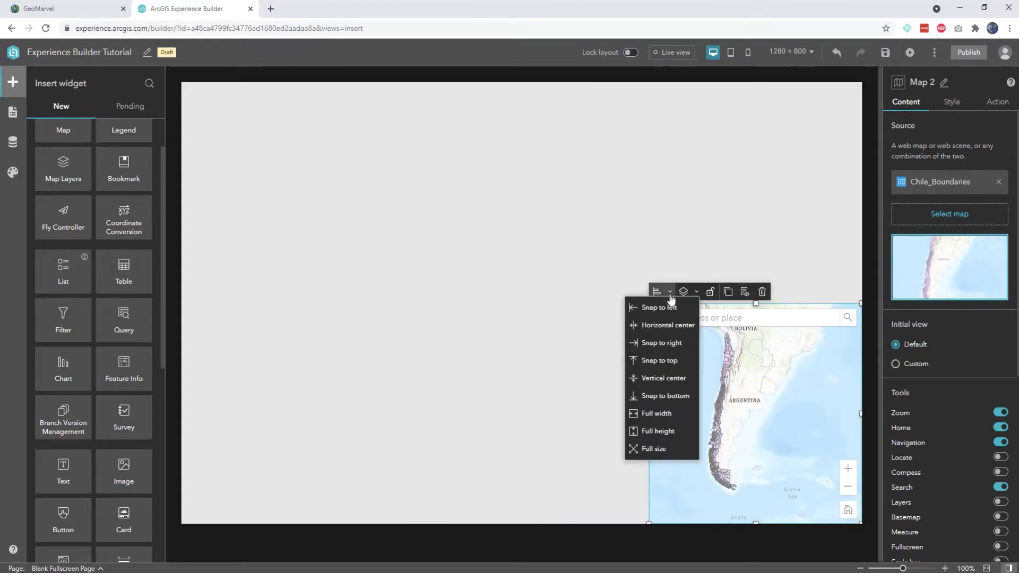
{"action": "left_click", "coordinate": [668, 366]}
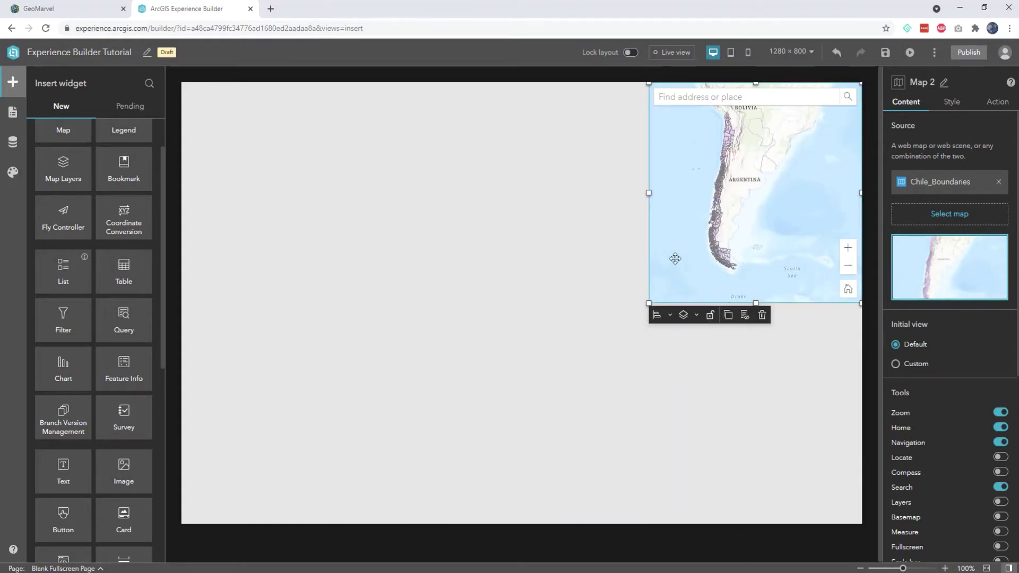
{"action": "left_click", "coordinate": [670, 315]}
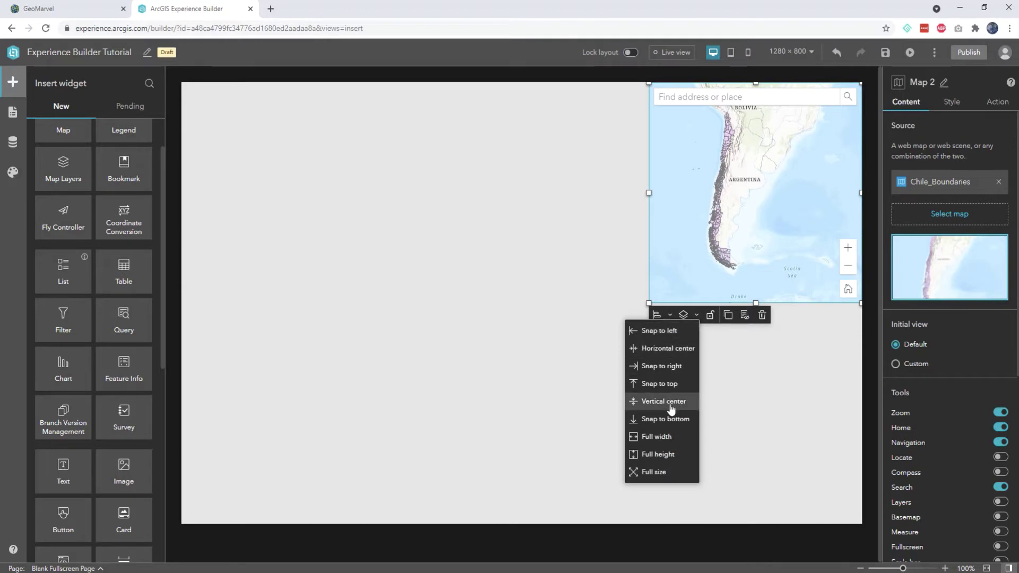
{"action": "left_click", "coordinate": [671, 456]}
{"action": "left_click_drag", "start_coordinate": [647, 305], "coordinate": [522, 295]}
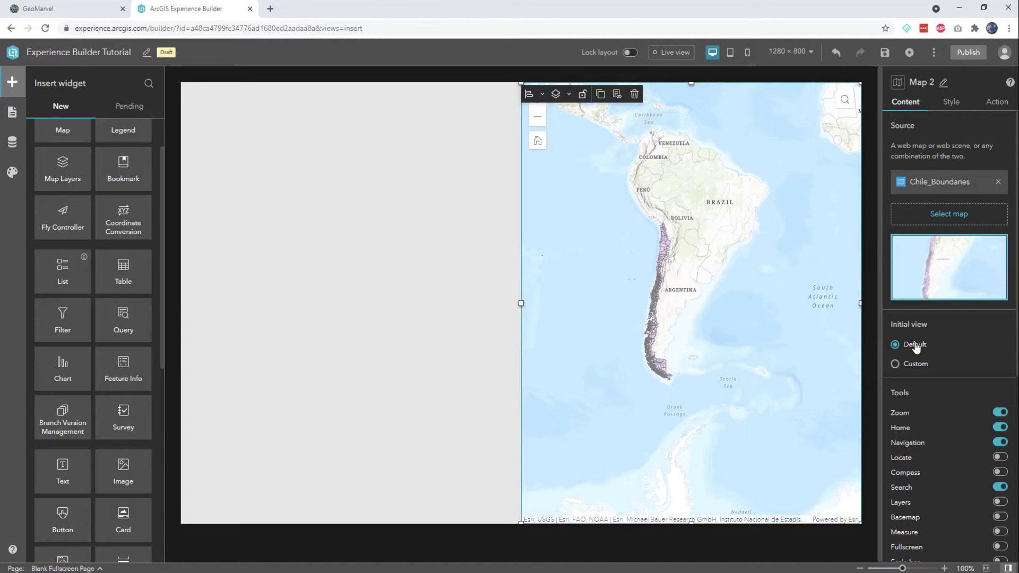
Choose the second Tools layout and enable Locate, Compass, Layers, Basemap, Measure, Fullscreen, Scale bar and Select.
{"action": "scroll", "coordinate": [947, 407], "scroll_direction": "down", "scroll_amount": 2}
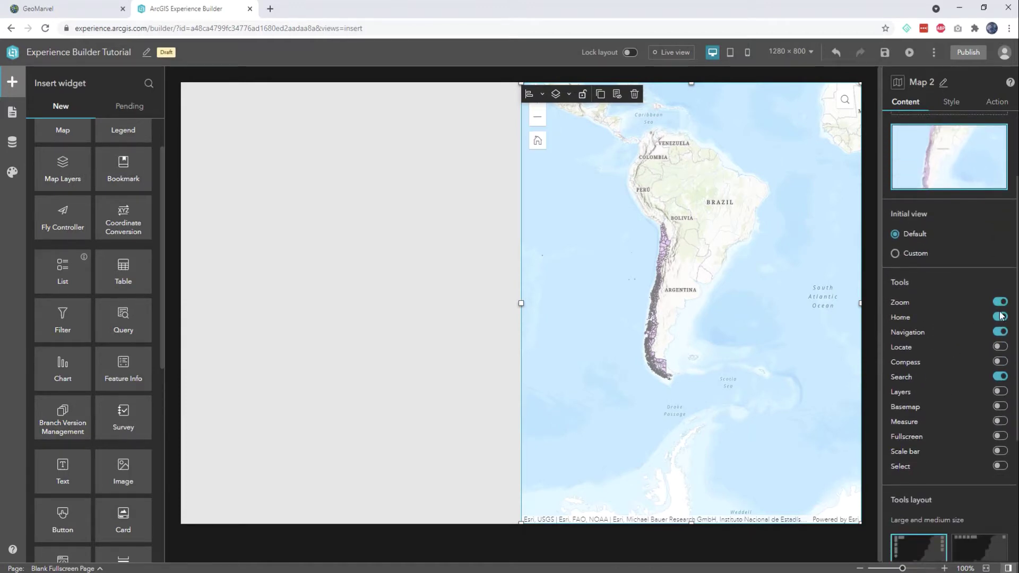
{"action": "scroll", "coordinate": [972, 347], "scroll_direction": "down", "scroll_amount": 1}
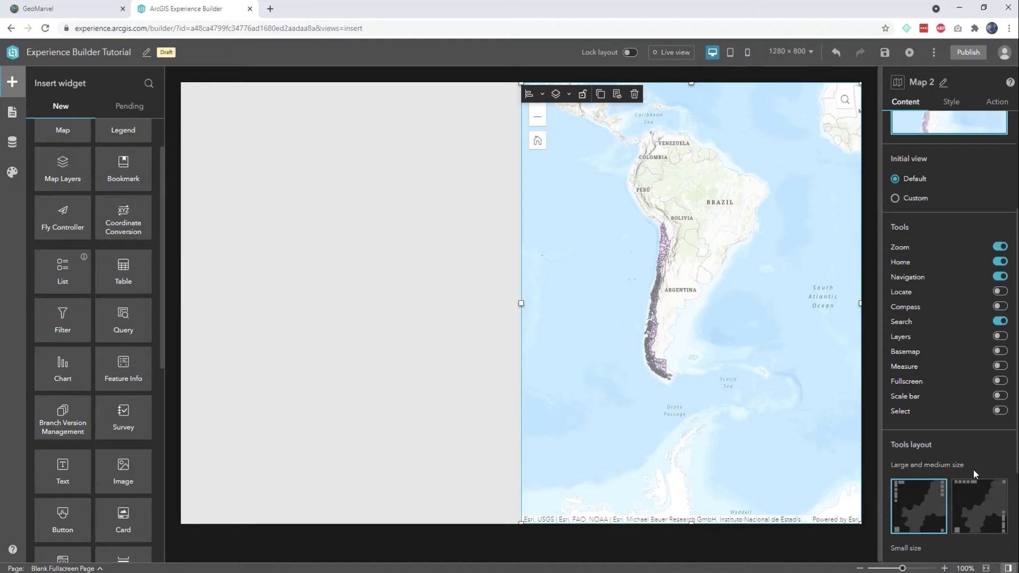
{"action": "left_click", "coordinate": [981, 505]}
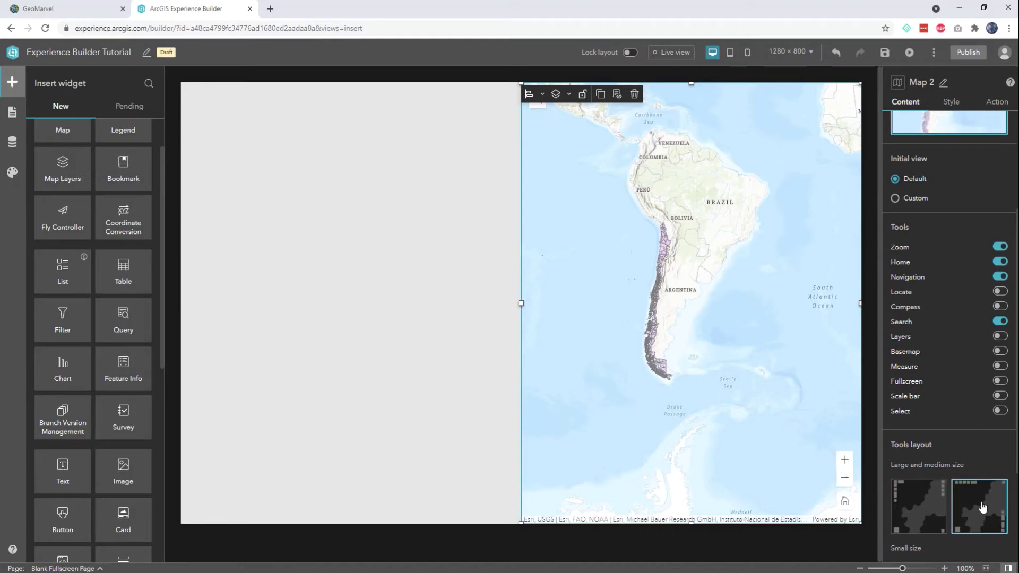
{"action": "left_click", "coordinate": [1001, 292]}
{"action": "left_click", "coordinate": [1001, 306]}
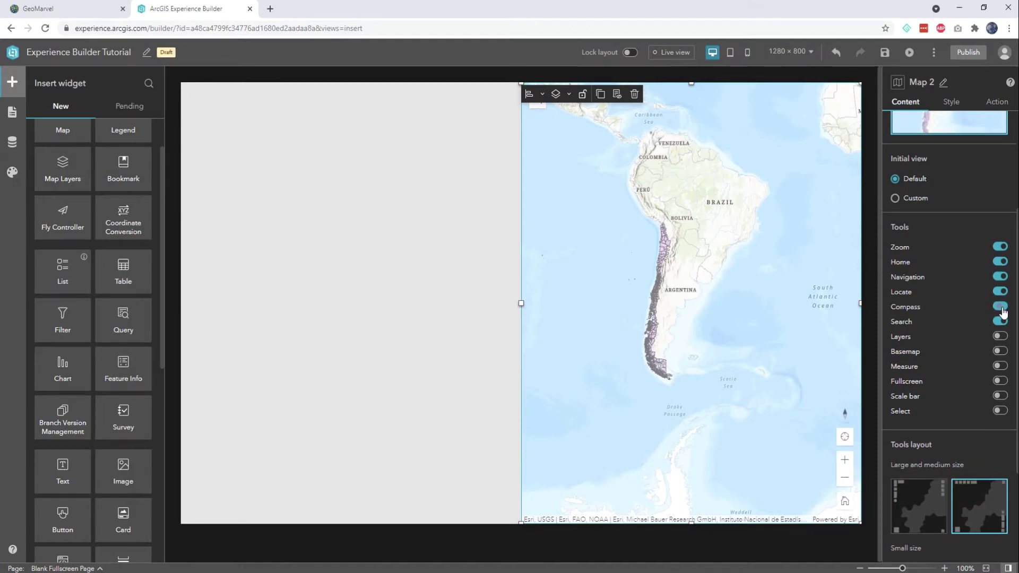
{"action": "left_click", "coordinate": [1001, 336]}
{"action": "left_click", "coordinate": [1001, 351]}
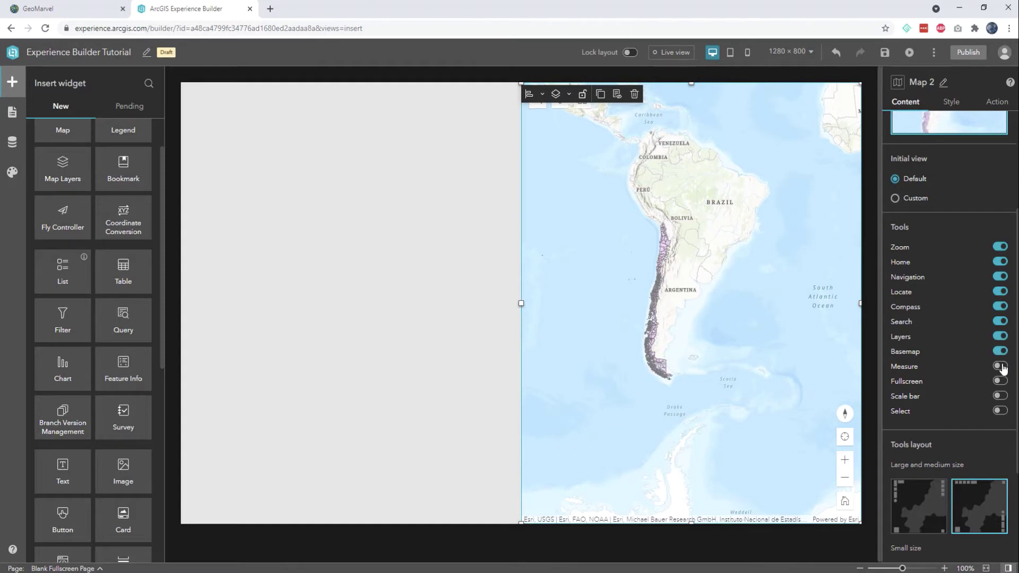
{"action": "left_click", "coordinate": [1001, 366]}
{"action": "left_click", "coordinate": [1001, 381]}
{"action": "left_click", "coordinate": [1001, 396]}
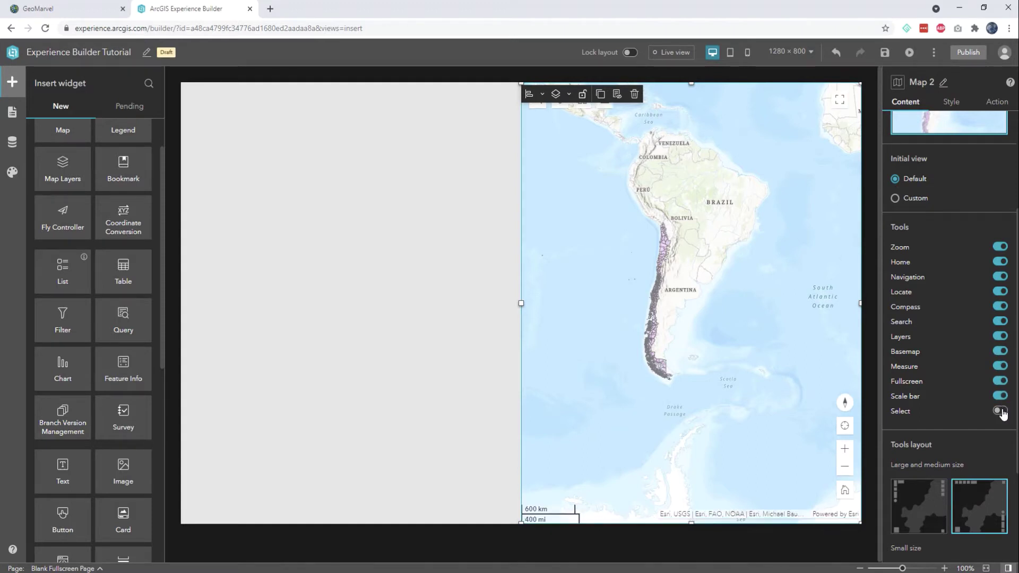
{"action": "left_click", "coordinate": [1001, 412]}
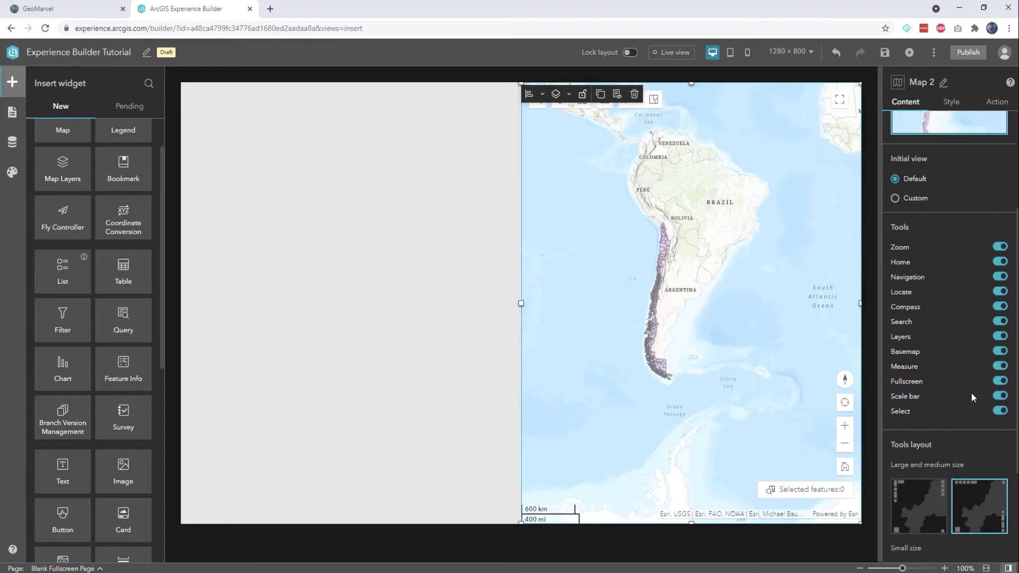
{"action": "scroll", "coordinate": [971, 395], "scroll_direction": "up", "scroll_amount": 3}
Make the map fill the entire page, then shrink it to the lower half.
{"action": "left_click", "coordinate": [944, 105]}
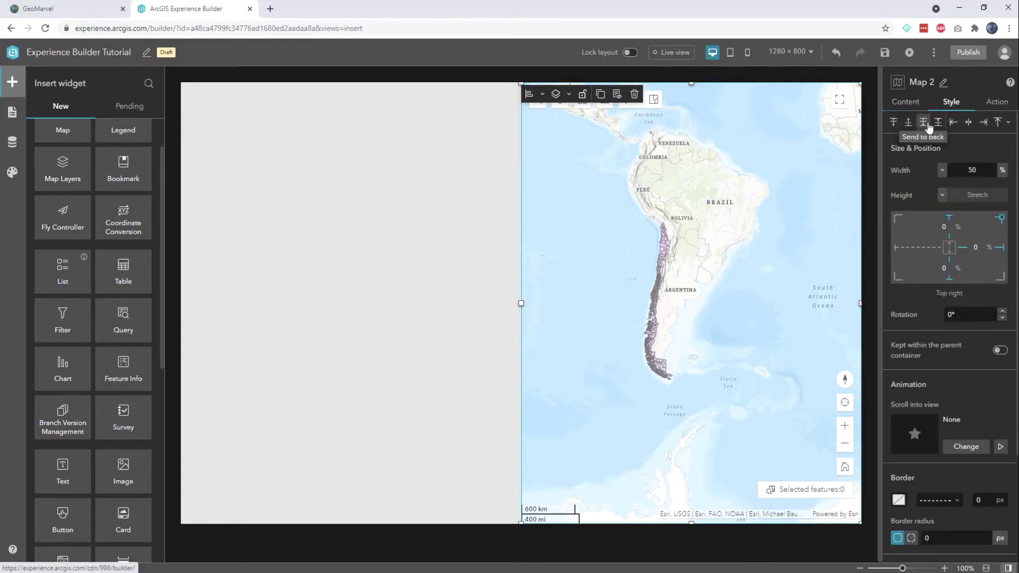
{"action": "left_click", "coordinate": [1007, 123]}
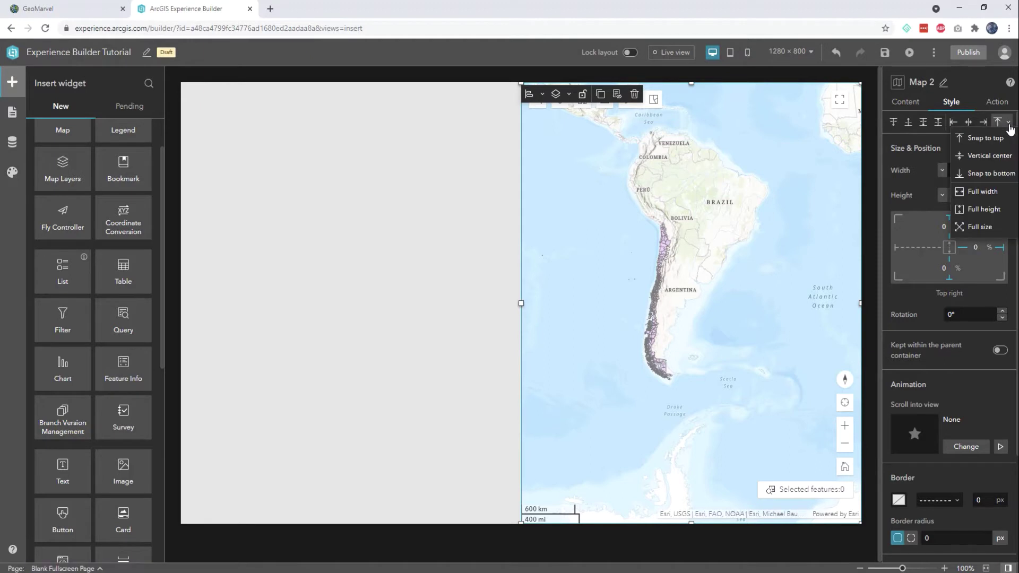
{"action": "left_click", "coordinate": [993, 227]}
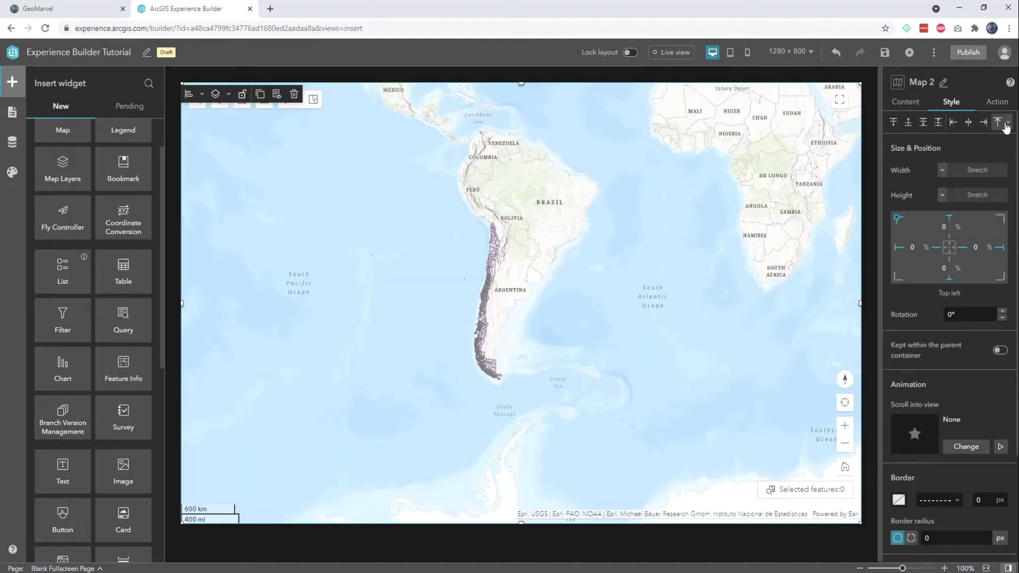
{"action": "left_click_drag", "start_coordinate": [521, 84], "coordinate": [519, 304]}
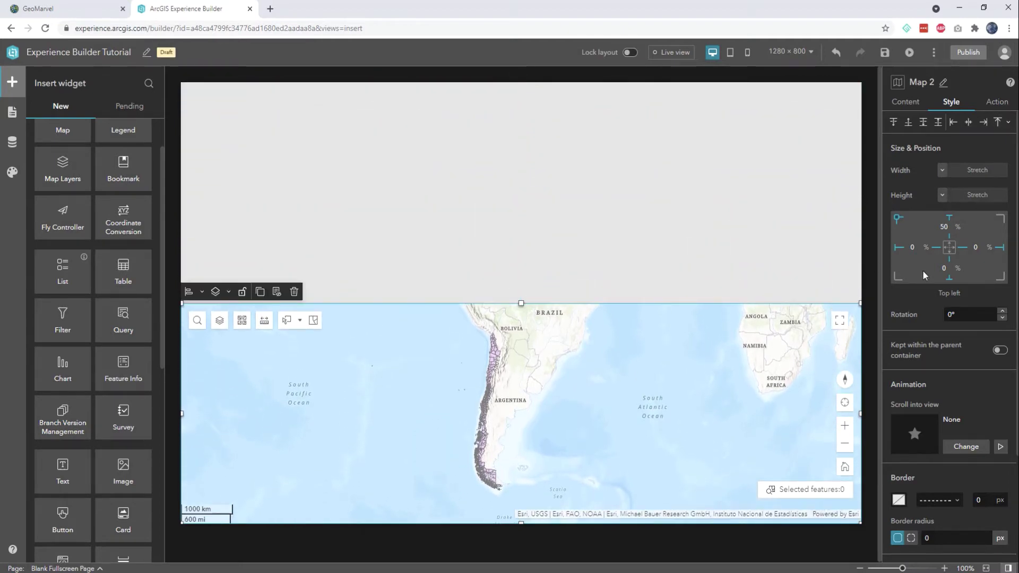
Set the map's top offset to 25% and its left offset to 25%.
{"action": "left_click", "coordinate": [947, 227]}
{"action": "left_click_drag", "start_coordinate": [942, 231], "coordinate": [921, 237]}
{"action": "type", "text": "75"}
{"action": "key", "text": "Return"}
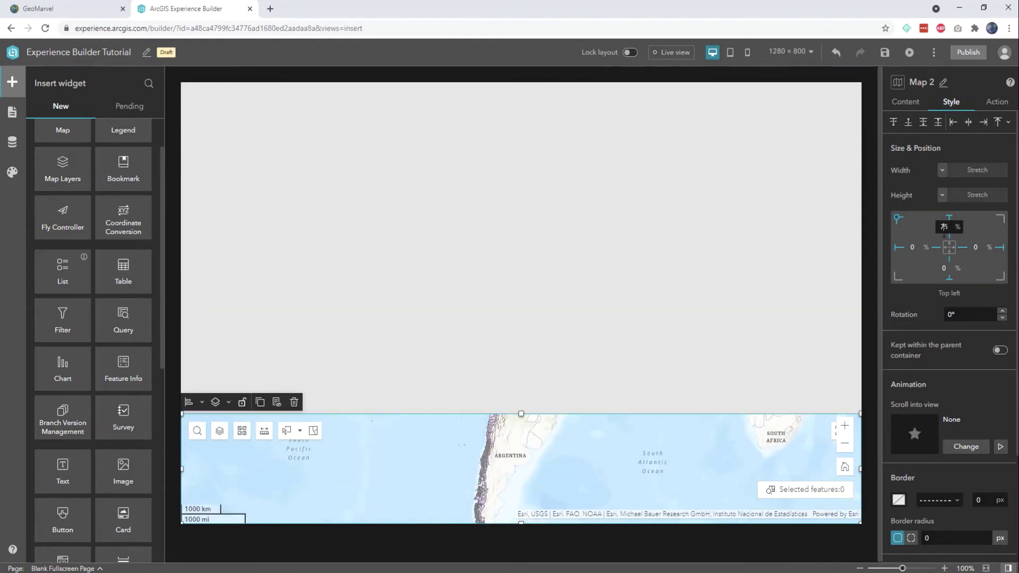
{"action": "key", "text": "Return"}
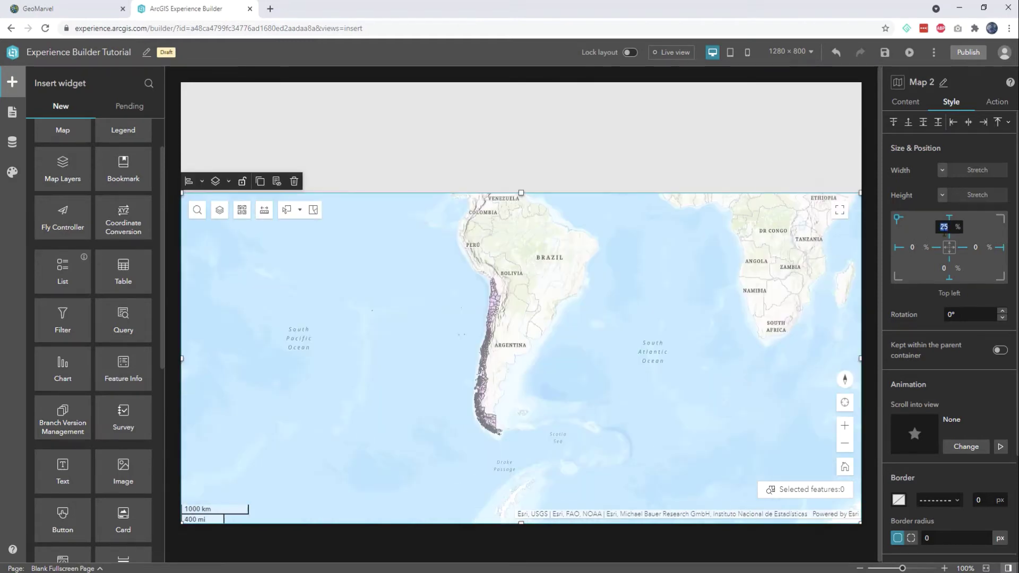
{"action": "type", "text": "50"}
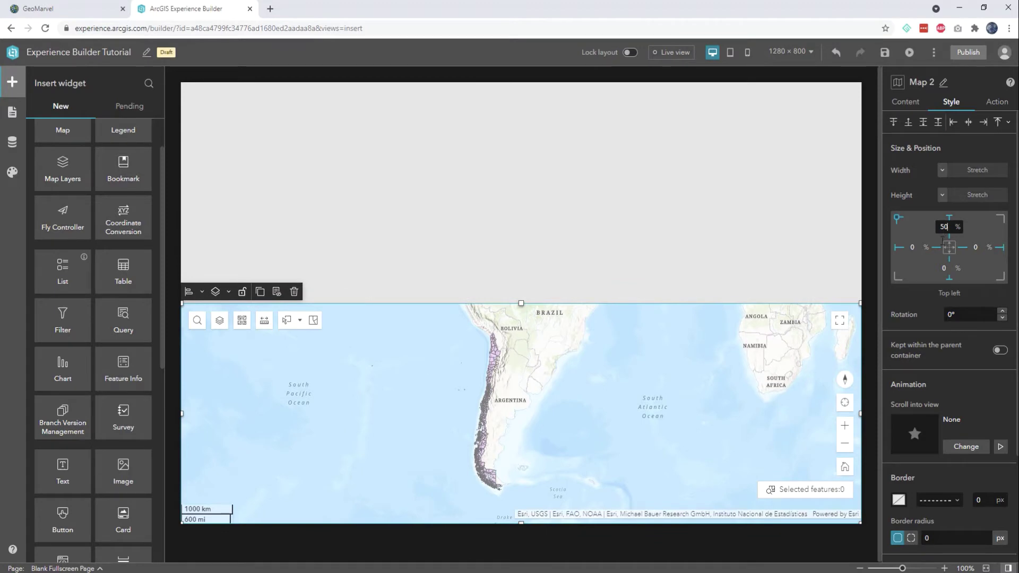
{"action": "left_click", "coordinate": [913, 247]}
{"action": "type", "text": "50"}
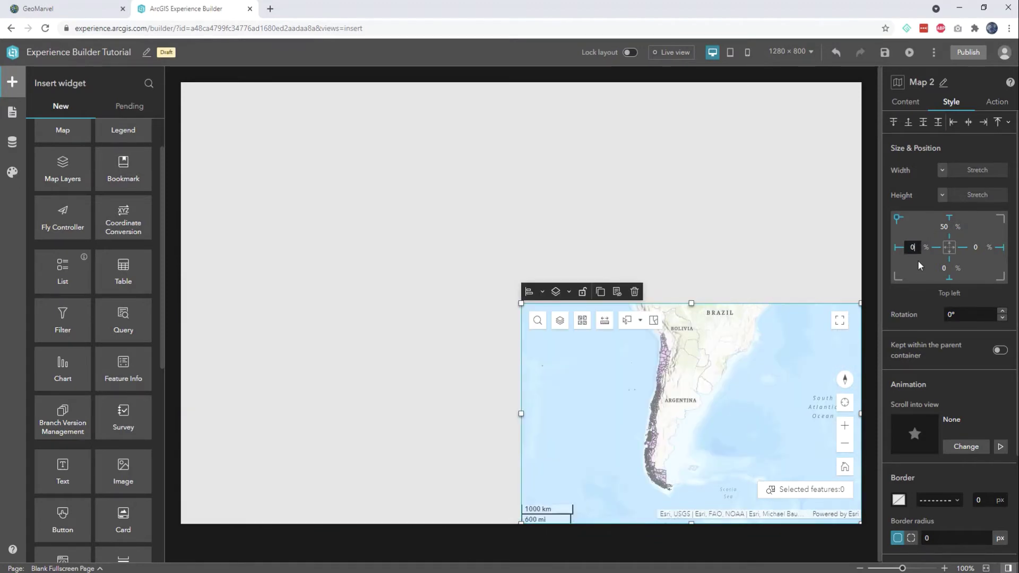
{"action": "key", "text": "BackSpace"}
{"action": "type", "text": "25"}
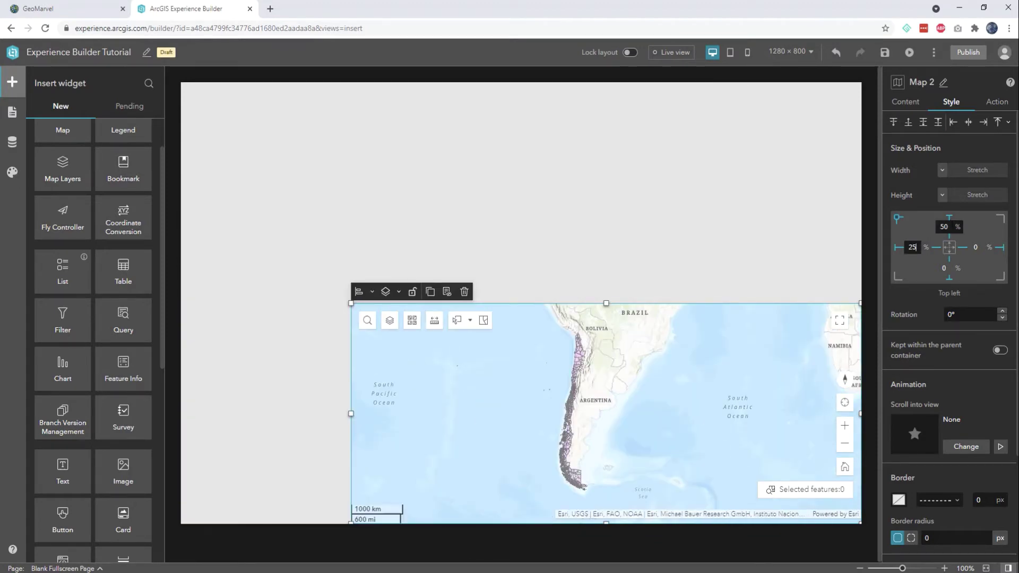
{"action": "left_click", "coordinate": [943, 227]}
{"action": "type", "text": "25"}
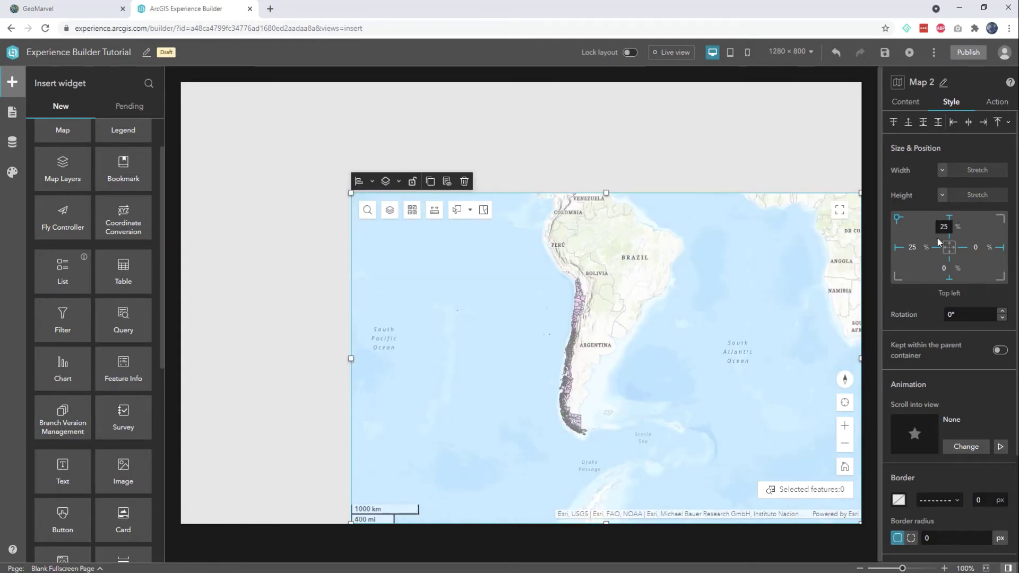
{"action": "scroll", "coordinate": [935, 286], "scroll_direction": "down", "scroll_amount": 1}
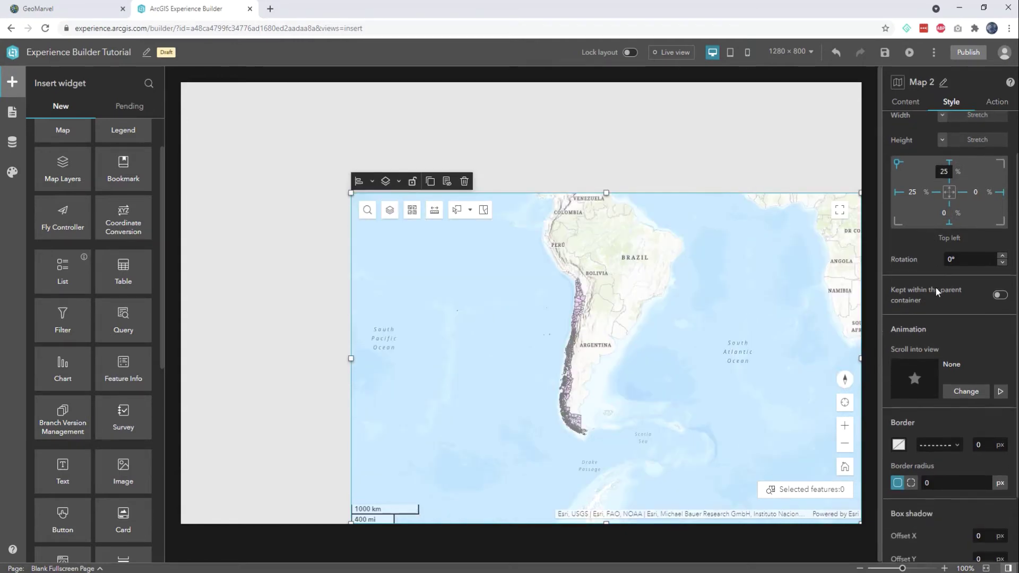
Try tilted rotation angles on the map, then return its rotation to 0°.
{"action": "left_click", "coordinate": [1002, 257]}
{"action": "left_click", "coordinate": [1001, 257]}
{"action": "left_click", "coordinate": [1002, 257]}
{"action": "left_click", "coordinate": [1002, 256]}
{"action": "left_click", "coordinate": [1001, 257]}
{"action": "left_click", "coordinate": [1002, 257]}
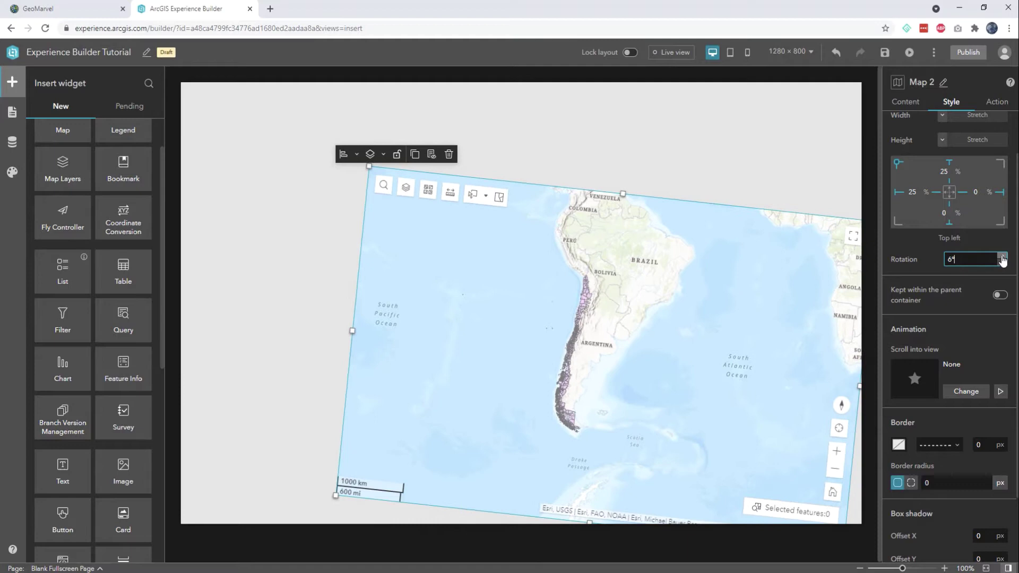
{"action": "left_click", "coordinate": [1002, 263]}
{"action": "left_click", "coordinate": [1001, 263]}
{"action": "left_click", "coordinate": [1002, 263]}
{"action": "left_click", "coordinate": [1001, 263]}
{"action": "left_click", "coordinate": [1001, 263]}
{"action": "left_click", "coordinate": [1002, 263]}
{"action": "left_click", "coordinate": [1002, 263]}
{"action": "left_click", "coordinate": [1002, 264]}
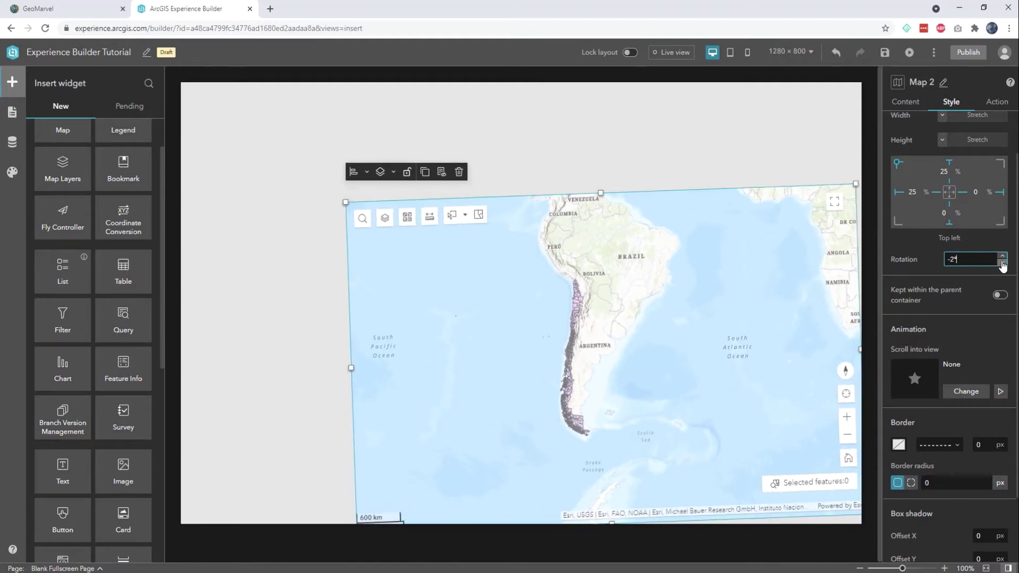
{"action": "left_click", "coordinate": [1002, 257]}
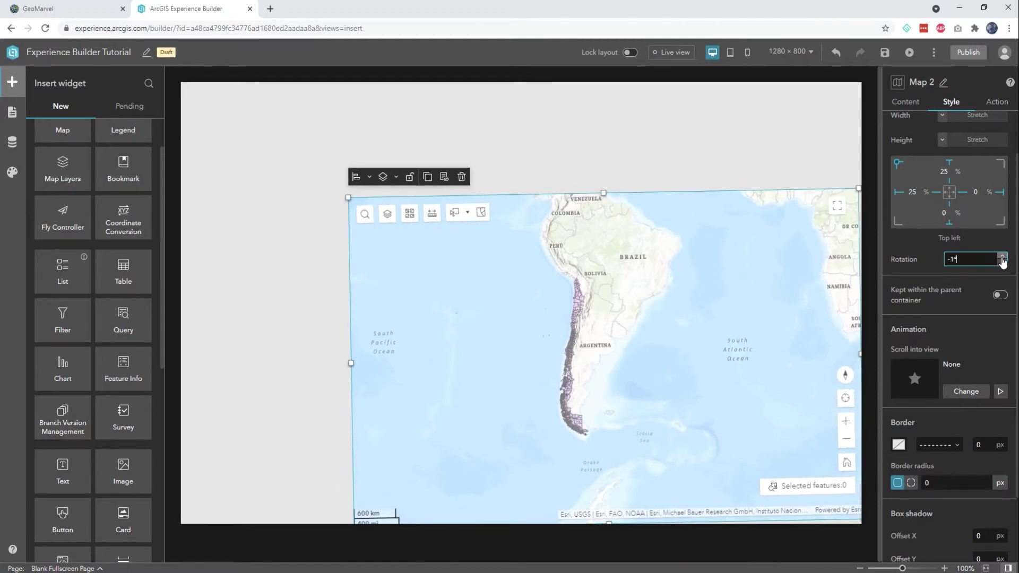
{"action": "left_click", "coordinate": [1001, 257]}
{"action": "scroll", "coordinate": [939, 299], "scroll_direction": "down", "scroll_amount": 1}
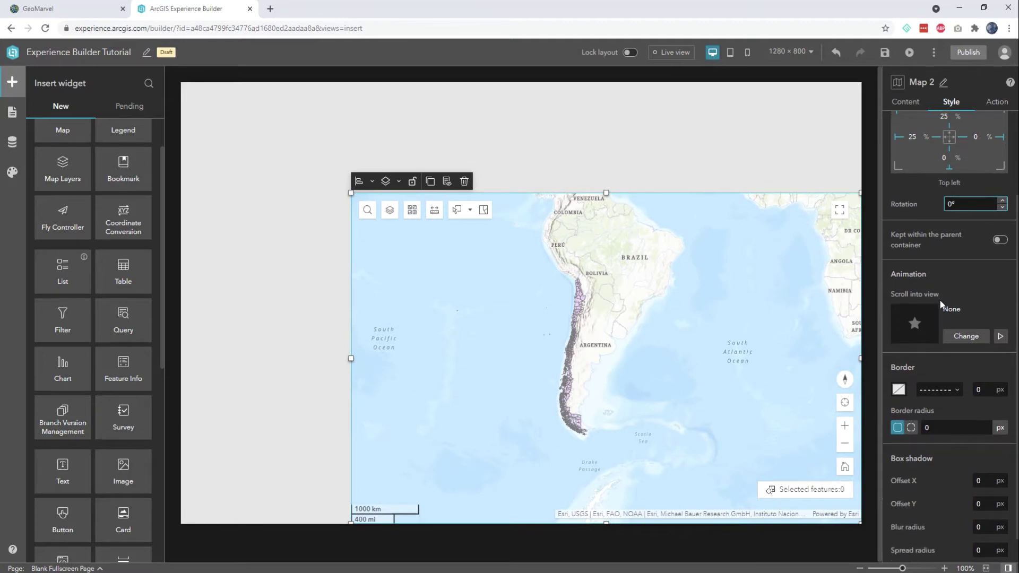
{"action": "scroll", "coordinate": [932, 279], "scroll_direction": "down", "scroll_amount": 1}
Give the map a crimson double-line border 5 px wide.
{"action": "left_click", "coordinate": [899, 362]}
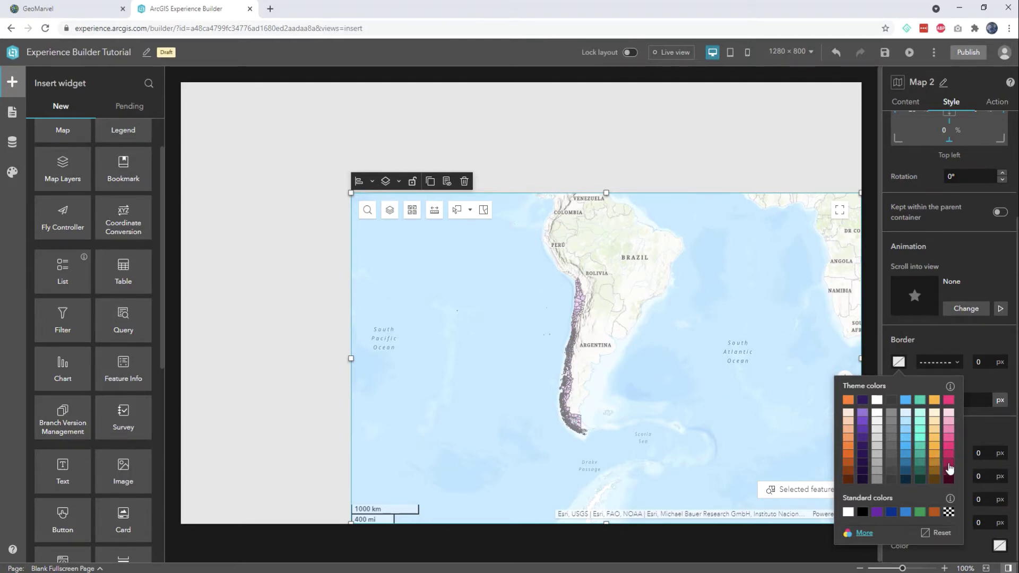
{"action": "left_click", "coordinate": [949, 462]}
{"action": "left_click", "coordinate": [974, 363]}
{"action": "type", "text": "1"}
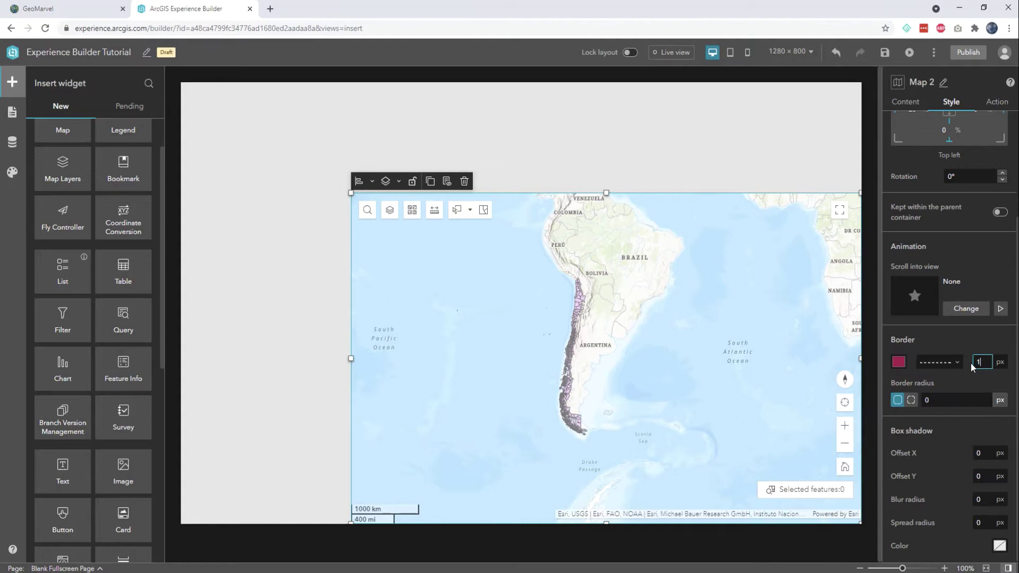
{"action": "type", "text": "0"}
{"action": "left_click", "coordinate": [957, 363]}
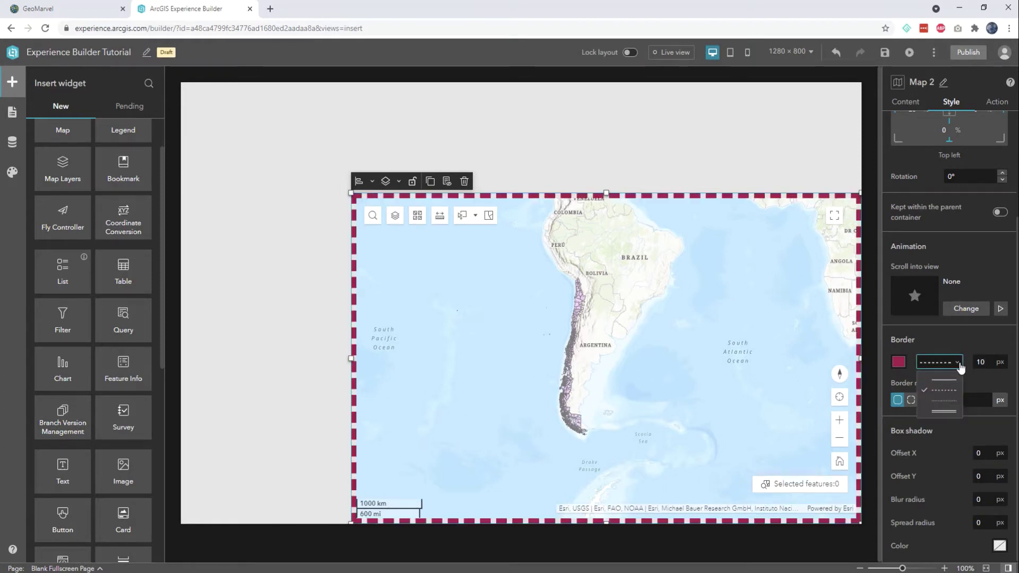
{"action": "left_click", "coordinate": [955, 383]}
{"action": "left_click", "coordinate": [956, 363]}
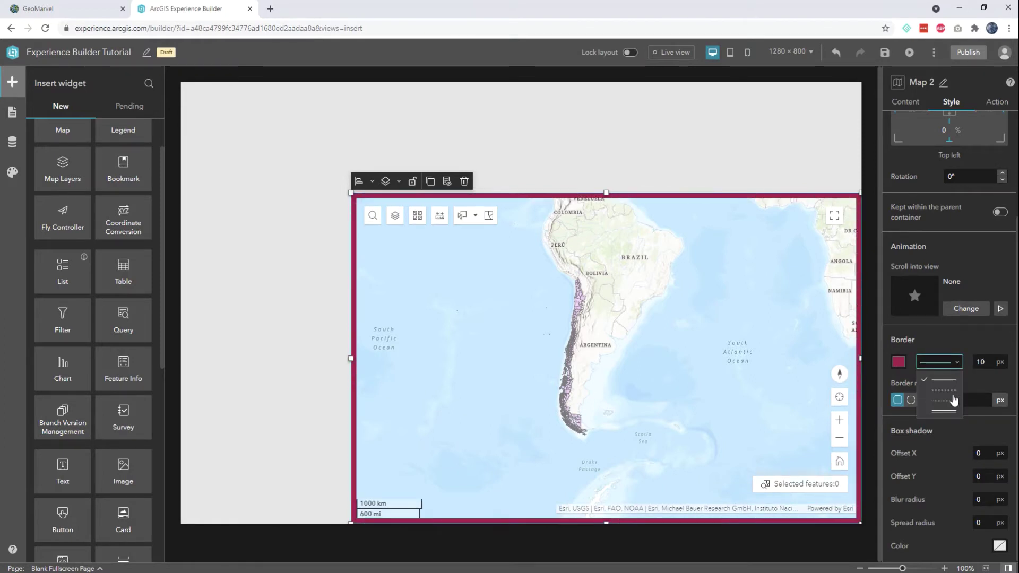
{"action": "left_click", "coordinate": [950, 414]}
{"action": "left_click", "coordinate": [979, 363]}
{"action": "type", "text": "5"}
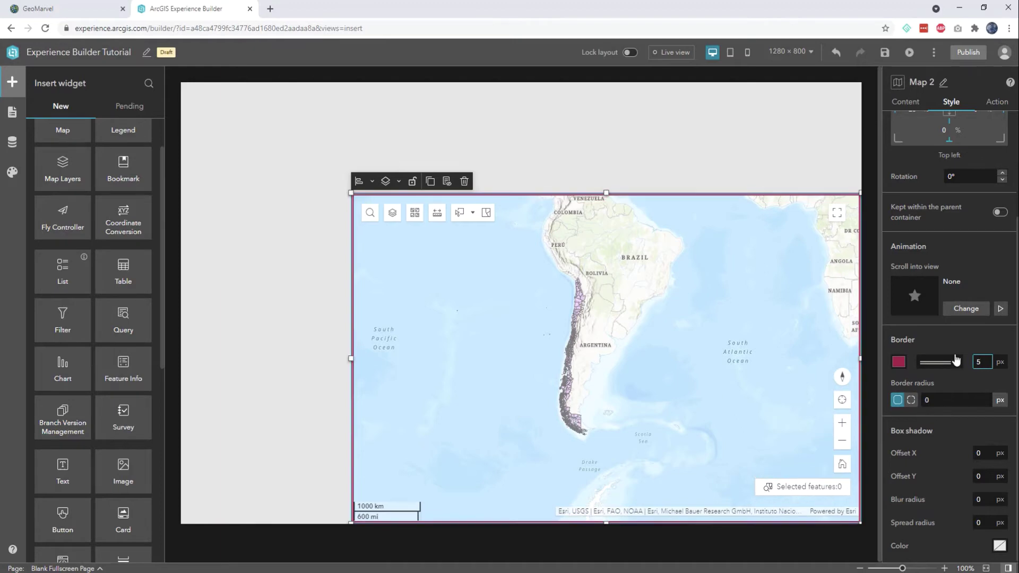
Set the map's border radius to 45 and move it up-left.
{"action": "left_click", "coordinate": [928, 401]}
{"action": "type", "text": "25"}
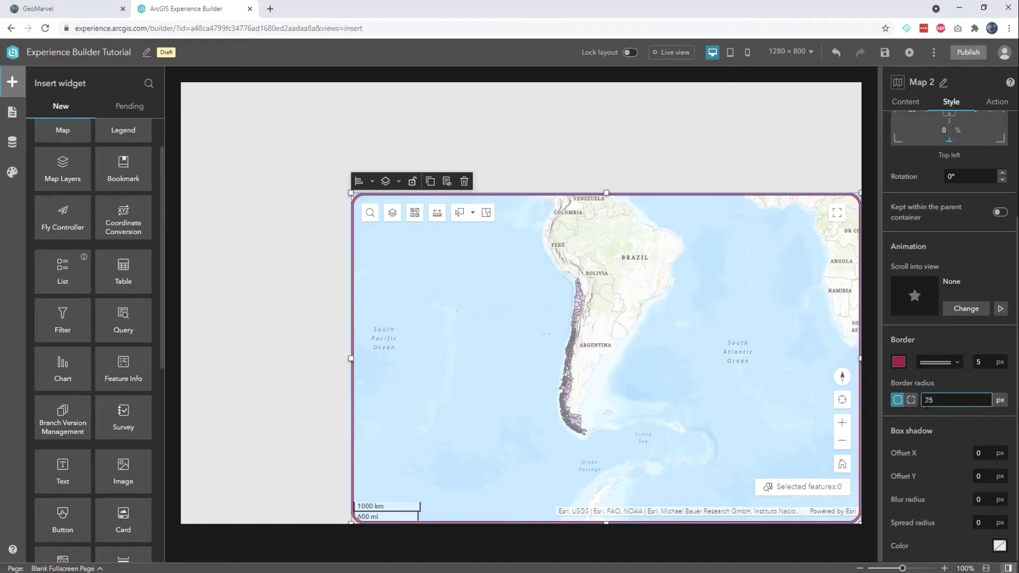
{"action": "key", "text": "BackSpace"}
{"action": "key", "text": "BackSpace"}
{"action": "type", "text": "45"}
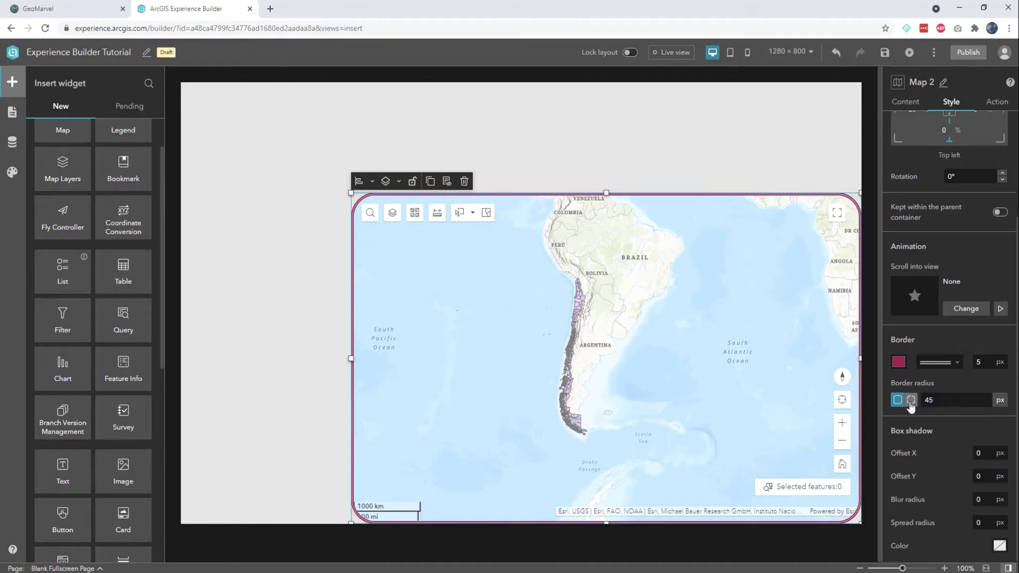
{"action": "left_click_drag", "start_coordinate": [640, 332], "coordinate": [555, 268]}
Add a dark box shadow with offsets, blur and spread of 10, and nudge the map higher.
{"action": "left_click", "coordinate": [978, 453]}
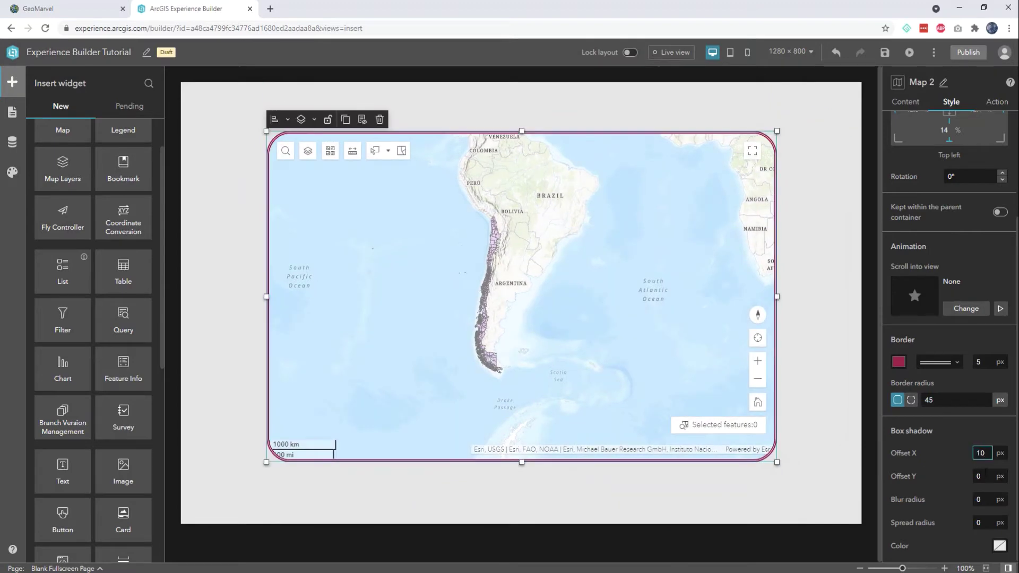
{"action": "key", "text": "Tab"}
{"action": "type", "text": "10"}
{"action": "key", "text": "Tab"}
{"action": "type", "text": "10"}
{"action": "key", "text": "Tab"}
{"action": "type", "text": "10"}
{"action": "left_click", "coordinate": [1000, 545]}
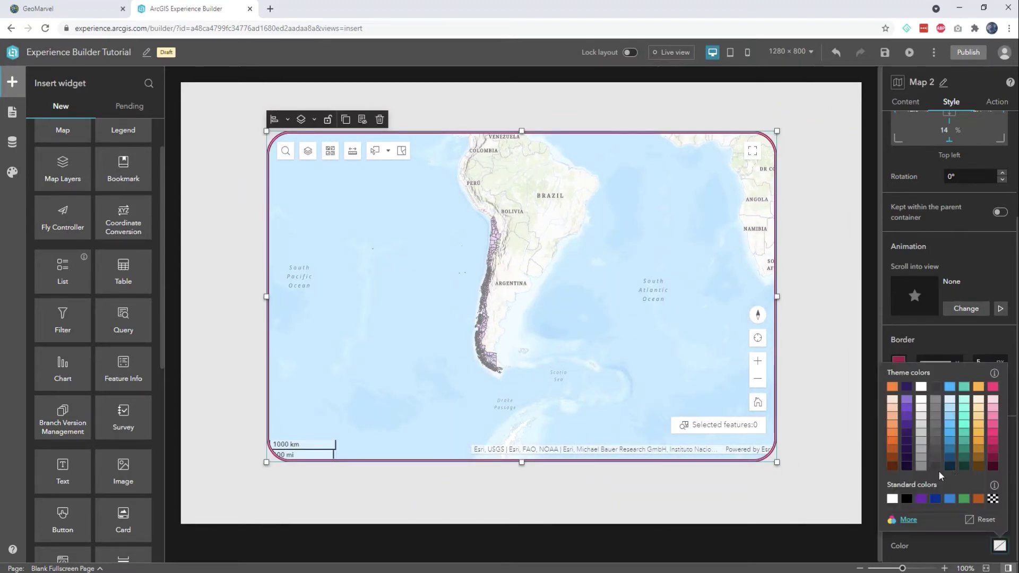
{"action": "left_click", "coordinate": [938, 505]}
{"action": "left_click", "coordinate": [943, 540]}
{"action": "scroll", "coordinate": [941, 342], "scroll_direction": "up", "scroll_amount": 5}
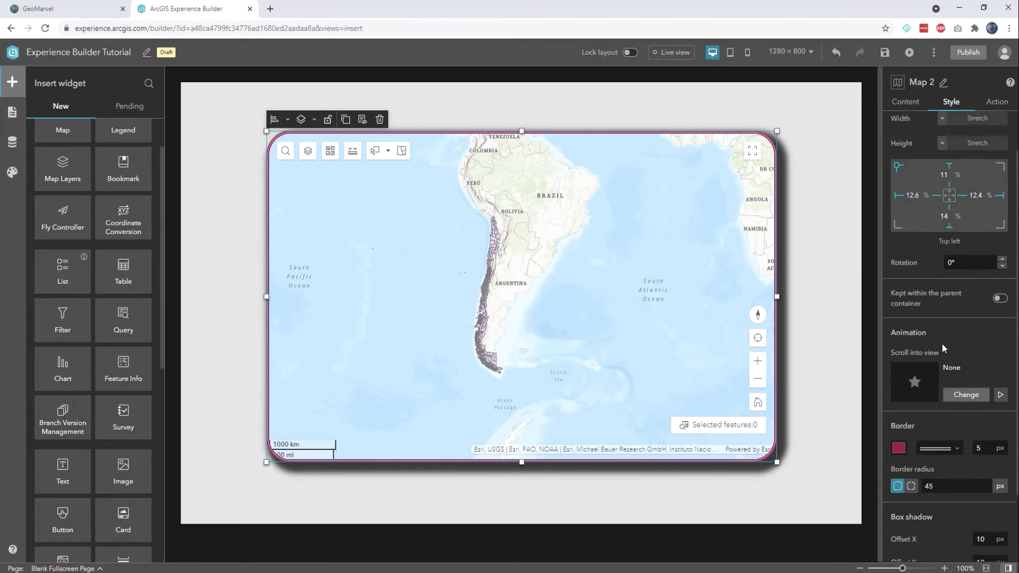
{"action": "left_click", "coordinate": [807, 174]}
{"action": "left_click_drag", "start_coordinate": [533, 267], "coordinate": [540, 289]}
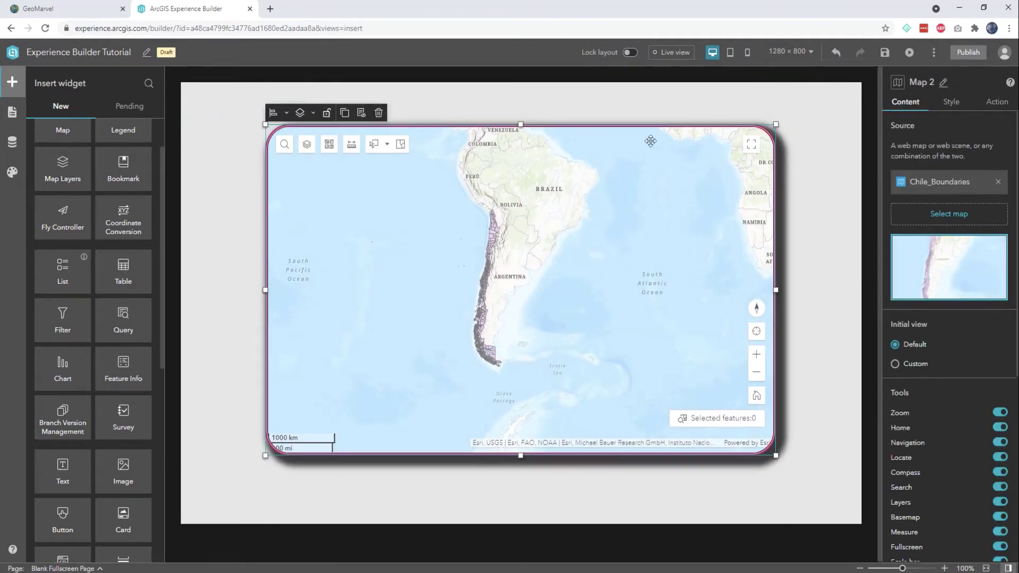
In Live view, zoom into northern Chile and check the Putre and Pozo Almonte comuna popups.
{"action": "left_click", "coordinate": [667, 53]}
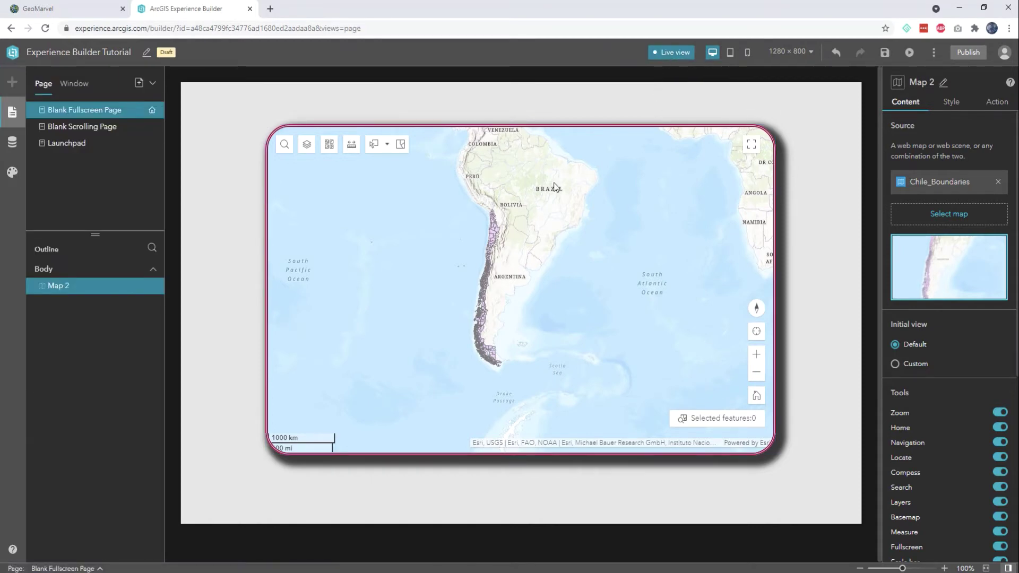
{"action": "left_click_drag", "start_coordinate": [542, 260], "coordinate": [542, 303]}
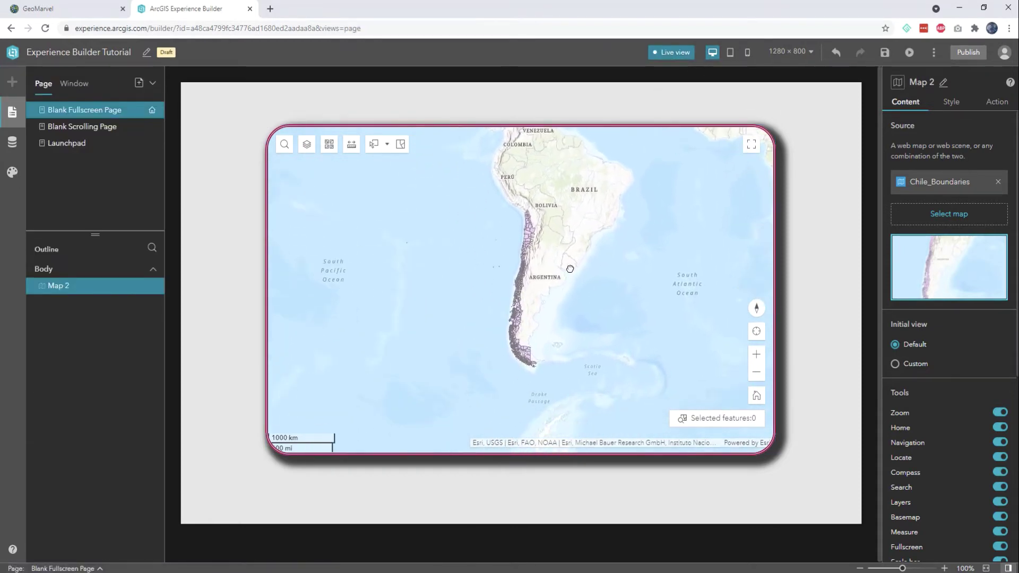
{"action": "scroll", "coordinate": [568, 270], "scroll_direction": "up", "scroll_amount": 2}
{"action": "scroll", "coordinate": [533, 212], "scroll_direction": "up", "scroll_amount": 2}
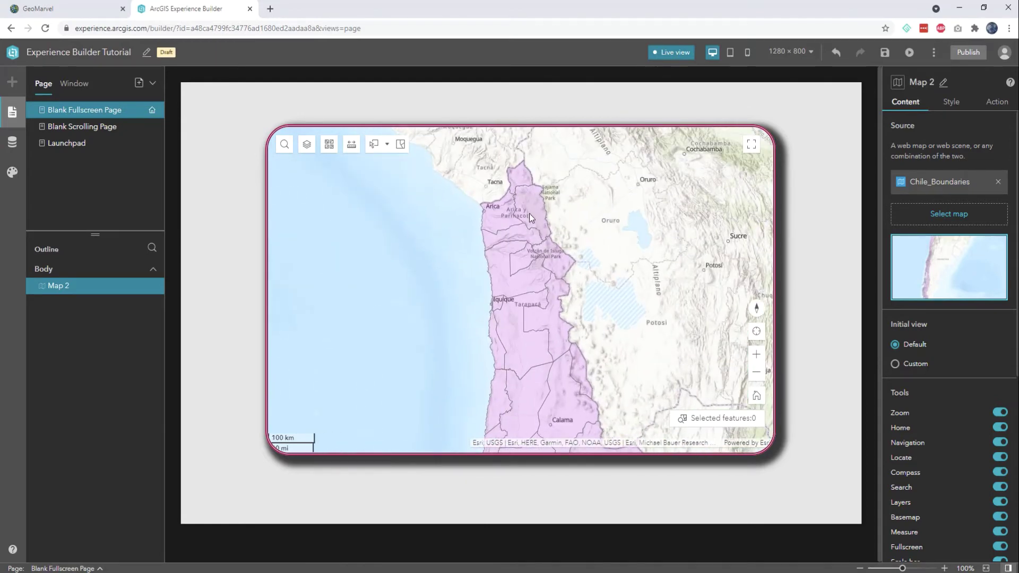
{"action": "left_click", "coordinate": [529, 214]}
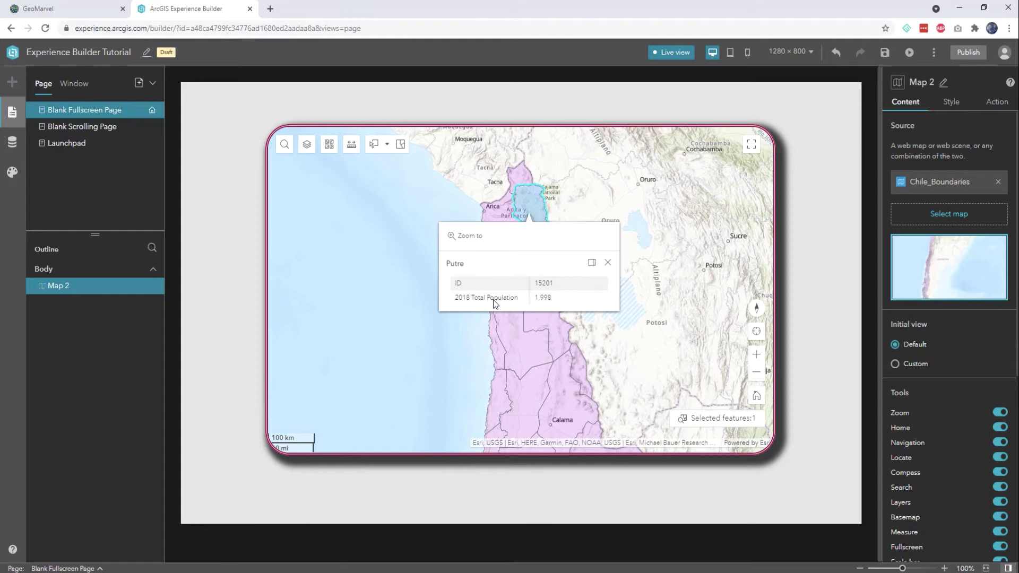
{"action": "scroll", "coordinate": [511, 347], "scroll_direction": "up", "scroll_amount": 1}
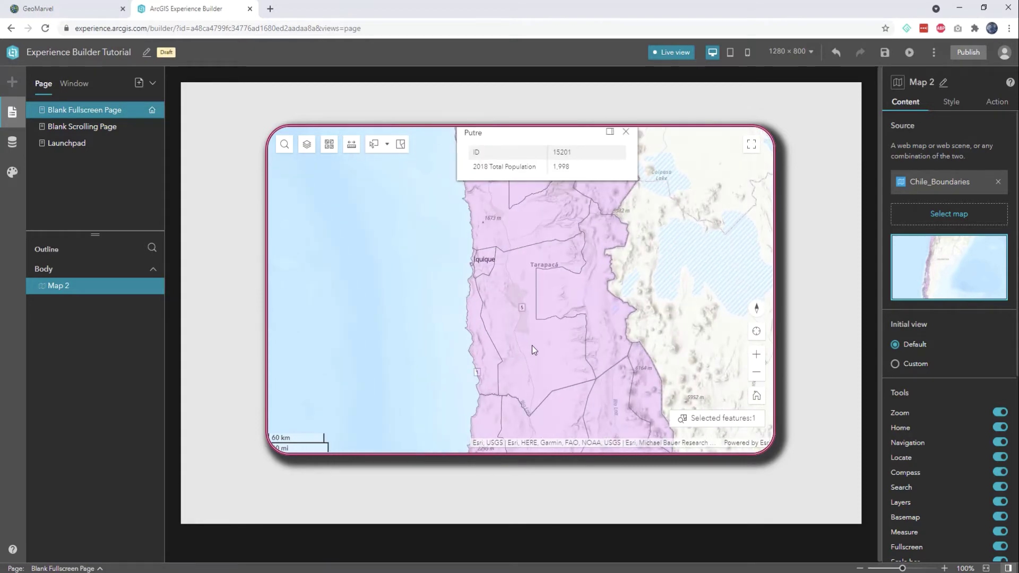
{"action": "left_click", "coordinate": [532, 342]}
{"action": "left_click", "coordinate": [611, 266]}
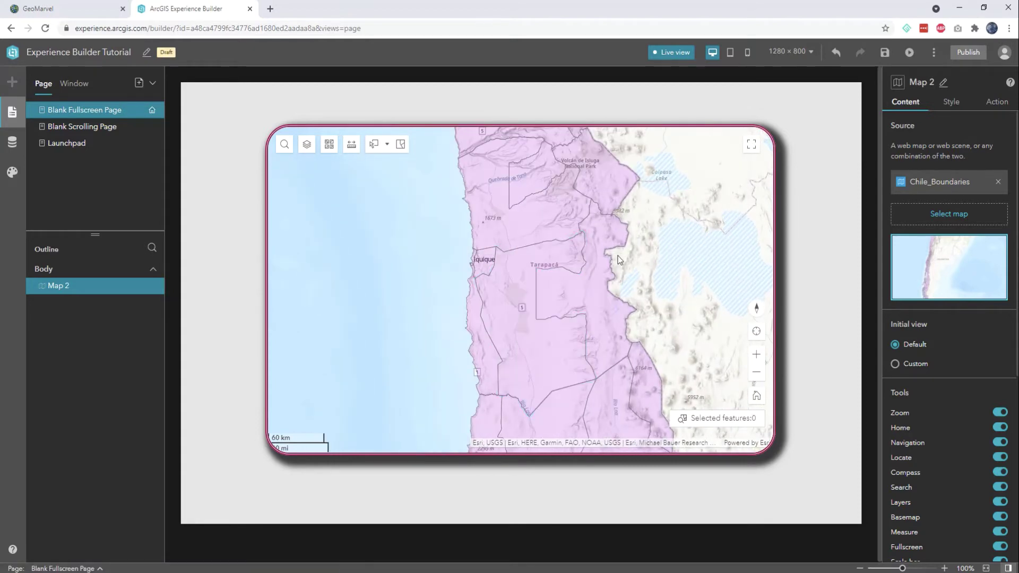
{"action": "left_click", "coordinate": [683, 57]}
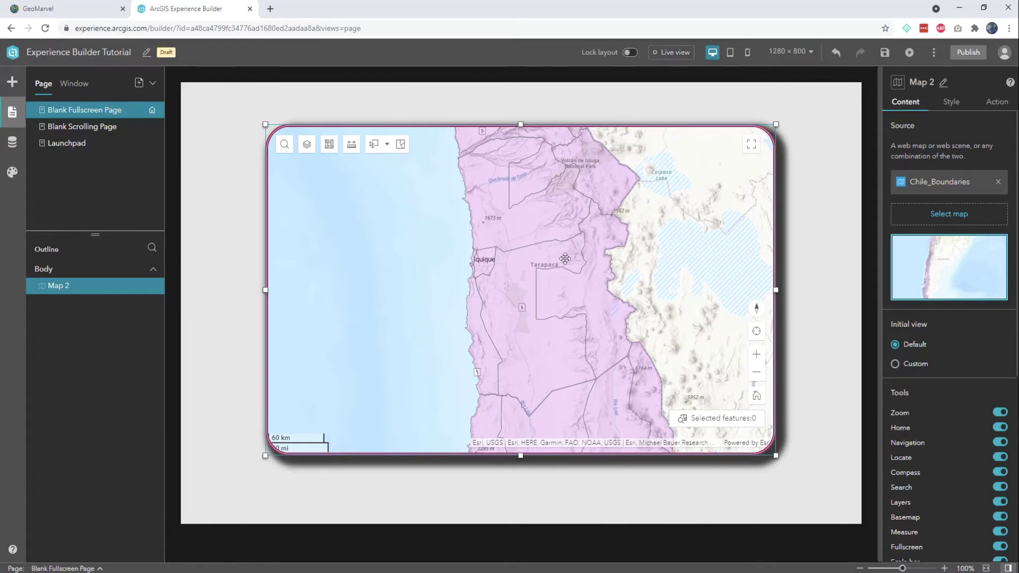
{"action": "mouse_move", "coordinate": [537, 280]}
{"action": "left_mouse_down"}
{"action": "mouse_move", "coordinate": [546, 278]}
{"action": "mouse_move", "coordinate": [528, 287]}
{"action": "mouse_move", "coordinate": [540, 279]}
{"action": "left_mouse_up"}
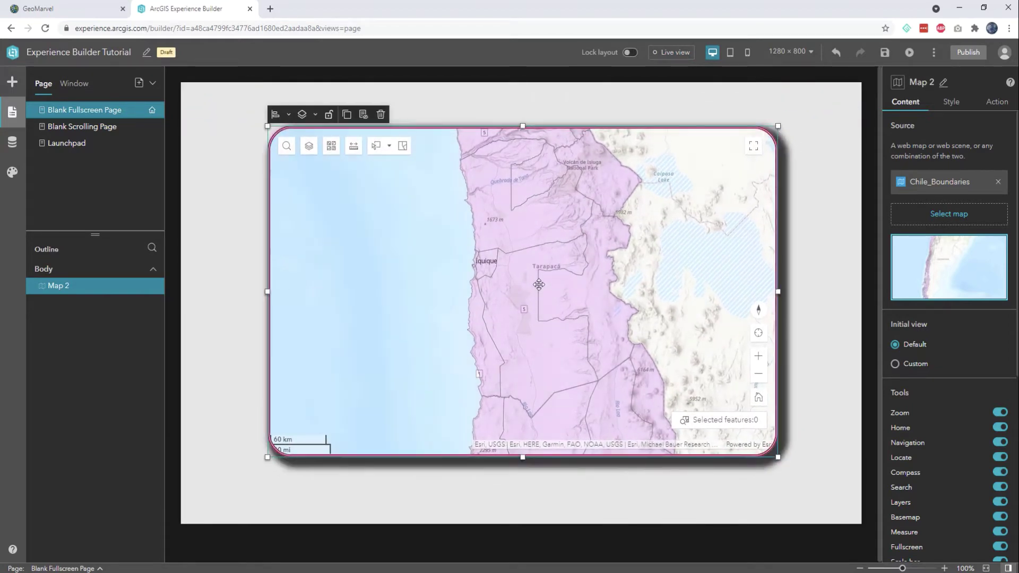
Toggle Lock layout on and off, move the map down-right, and show the Insert widget list.
{"action": "left_click", "coordinate": [630, 53]}
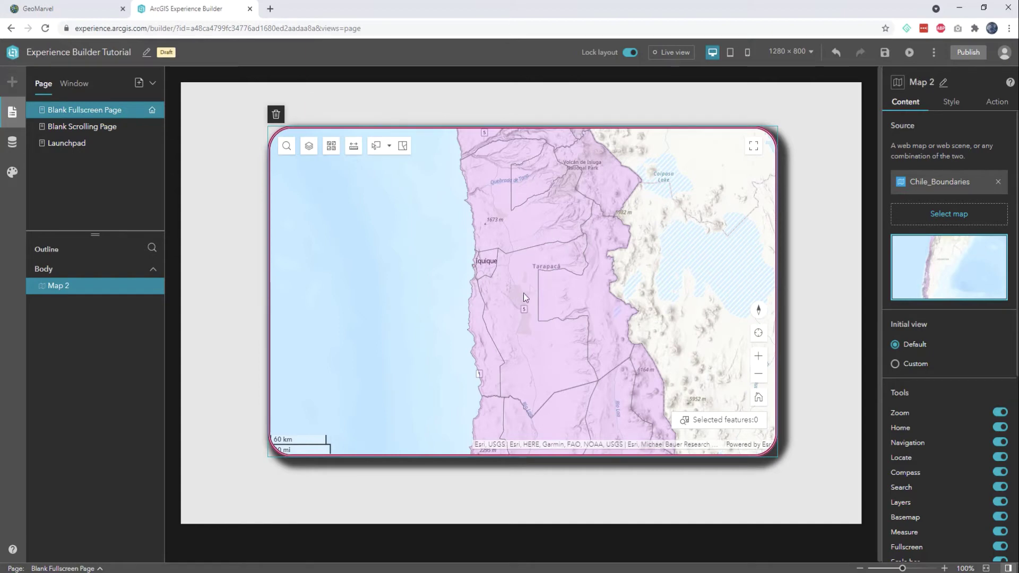
{"action": "left_click", "coordinate": [629, 53]}
{"action": "left_click", "coordinate": [816, 194]}
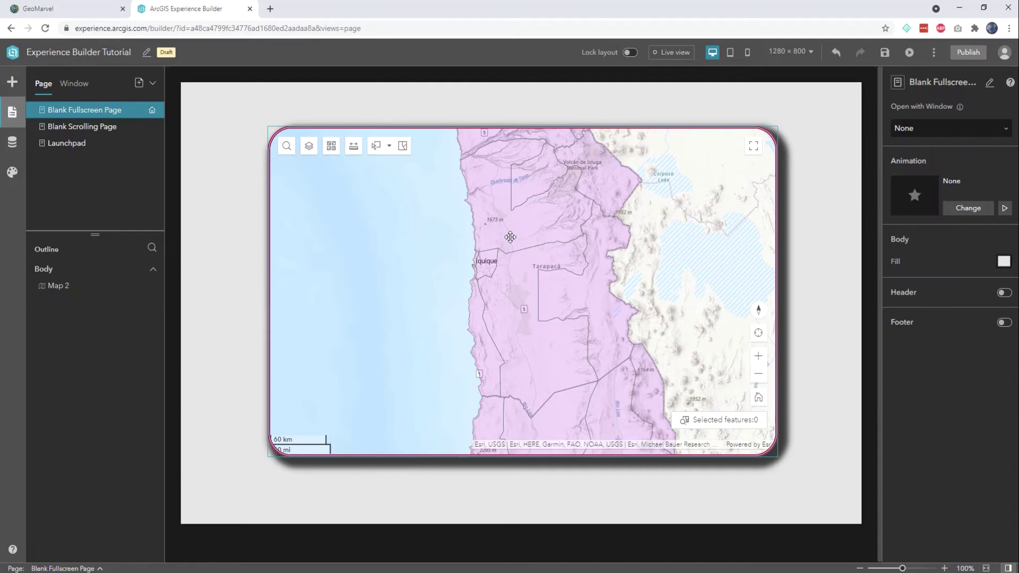
{"action": "left_click_drag", "start_coordinate": [534, 270], "coordinate": [593, 317]}
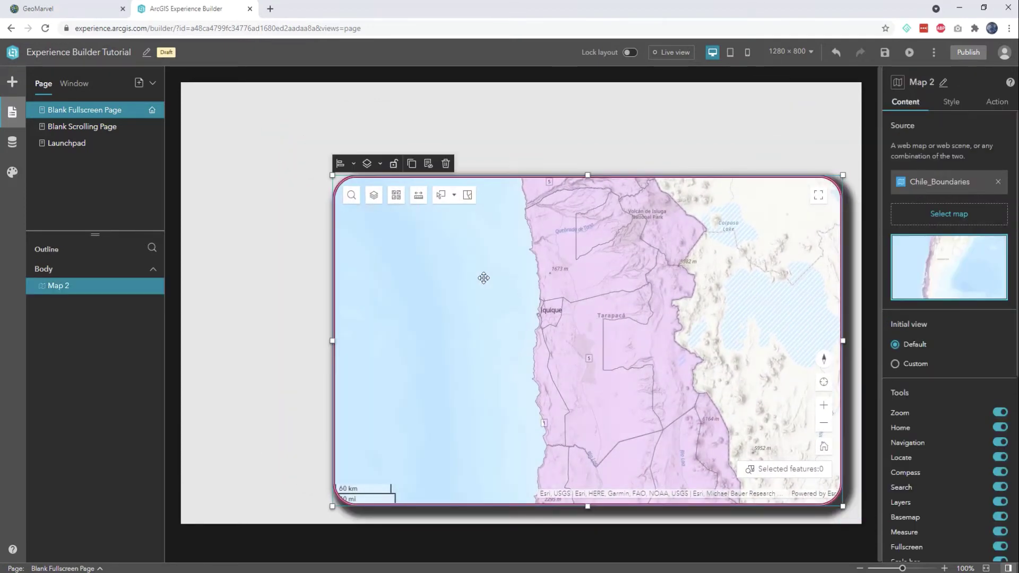
{"action": "left_click", "coordinate": [285, 204]}
{"action": "left_click", "coordinate": [15, 84]}
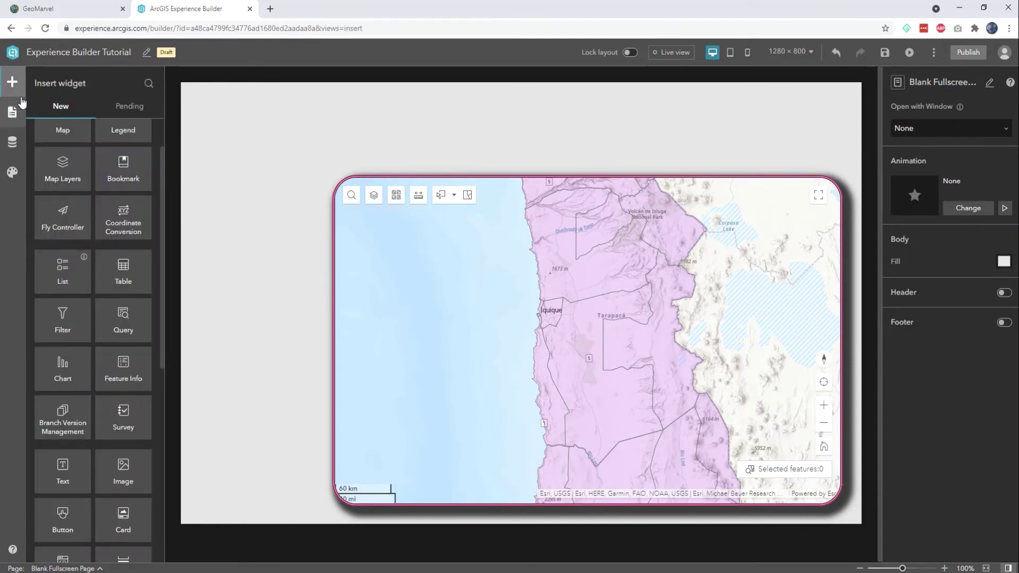
Place a Legend widget at the page's top-left and link it to Map 2.
{"action": "scroll", "coordinate": [91, 194], "scroll_direction": "up", "scroll_amount": 1}
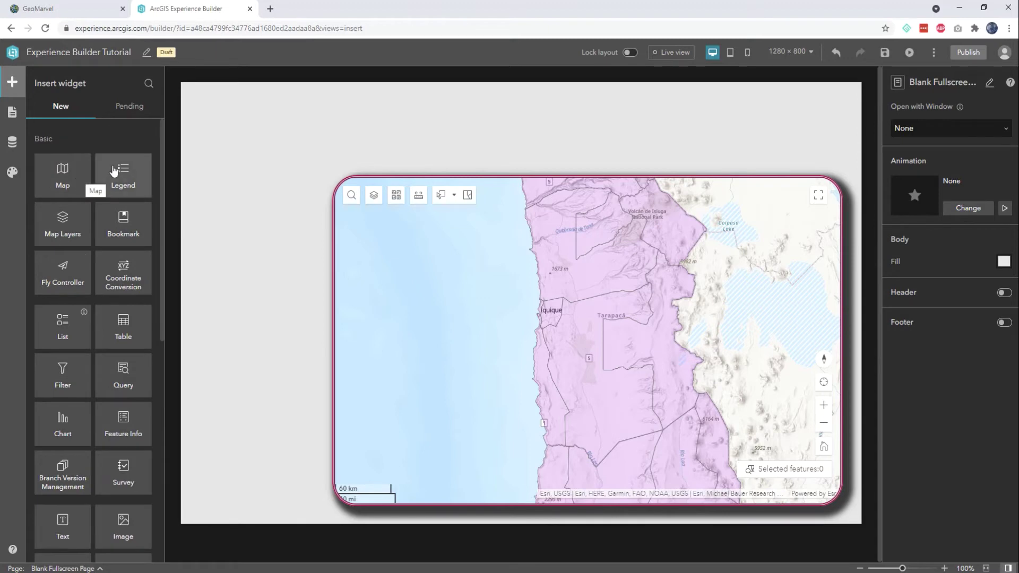
{"action": "left_click_drag", "start_coordinate": [113, 170], "coordinate": [289, 271]}
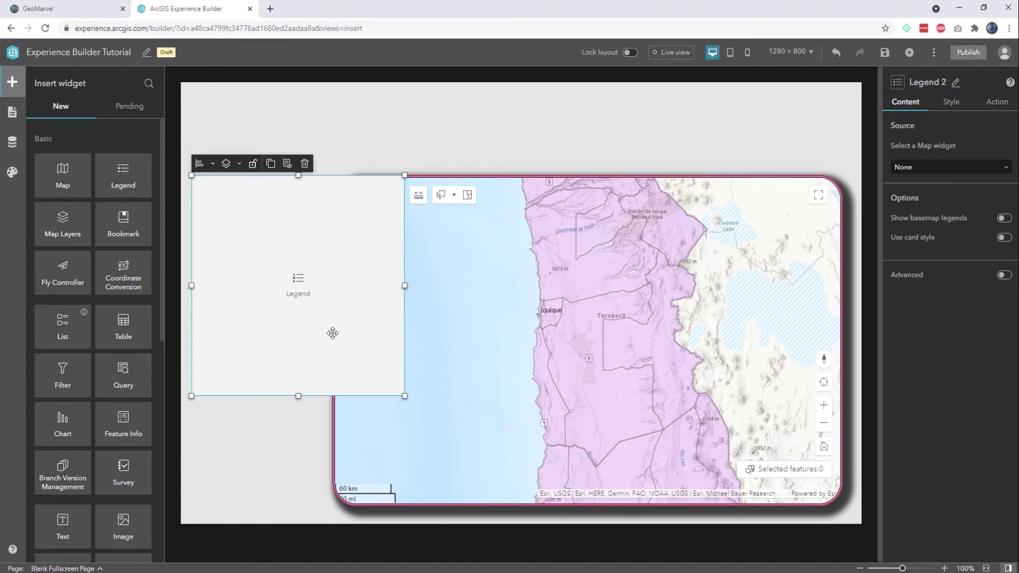
{"action": "left_click", "coordinate": [1002, 168]}
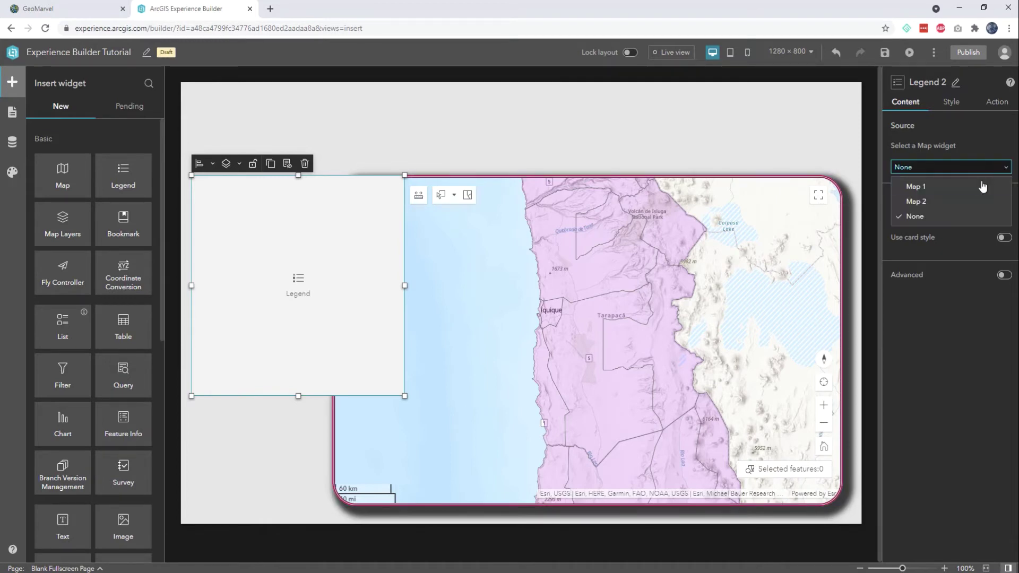
{"action": "left_click", "coordinate": [976, 186]}
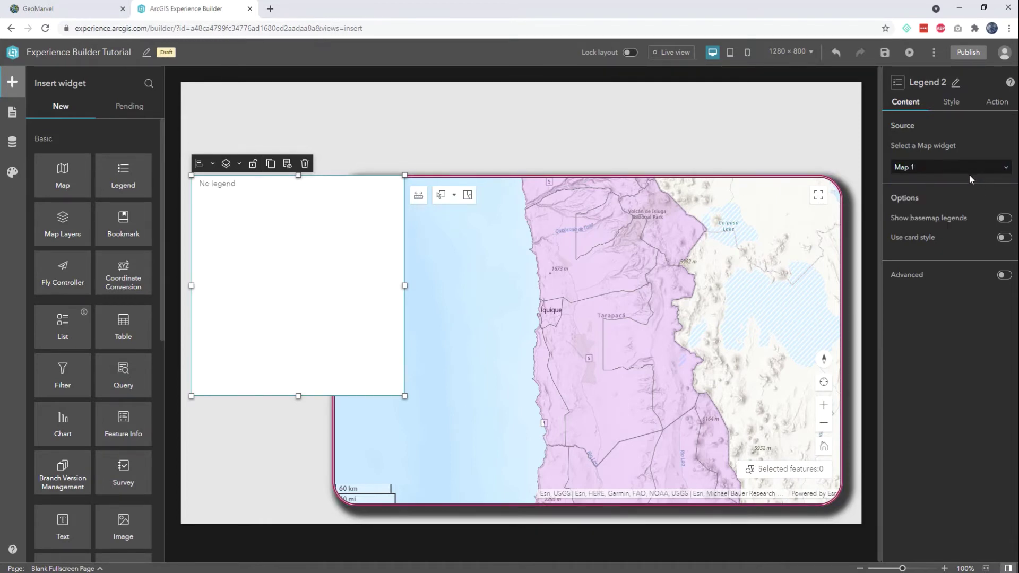
{"action": "left_click", "coordinate": [969, 171]}
{"action": "left_click", "coordinate": [970, 201]}
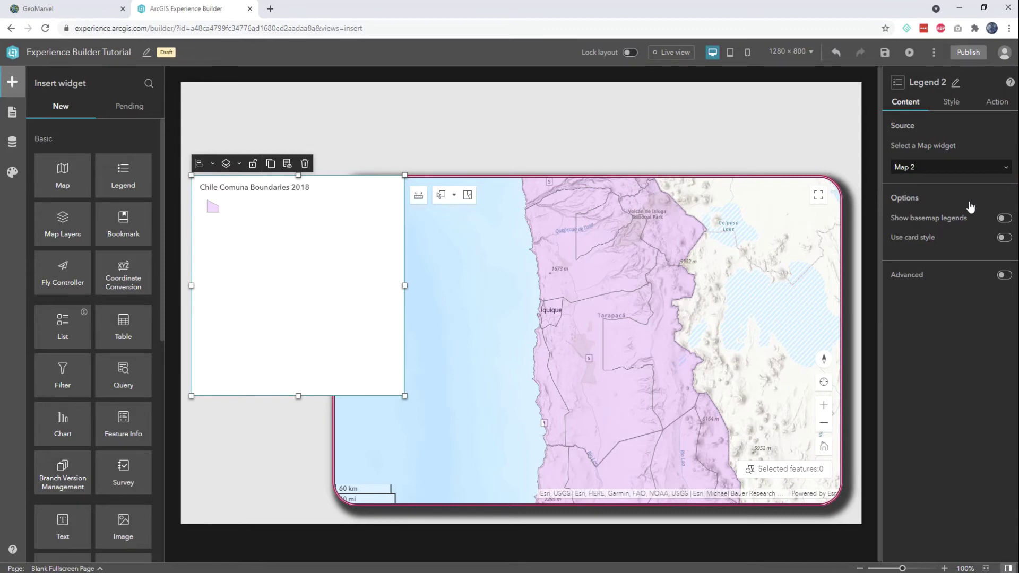
{"action": "left_click", "coordinate": [660, 292]}
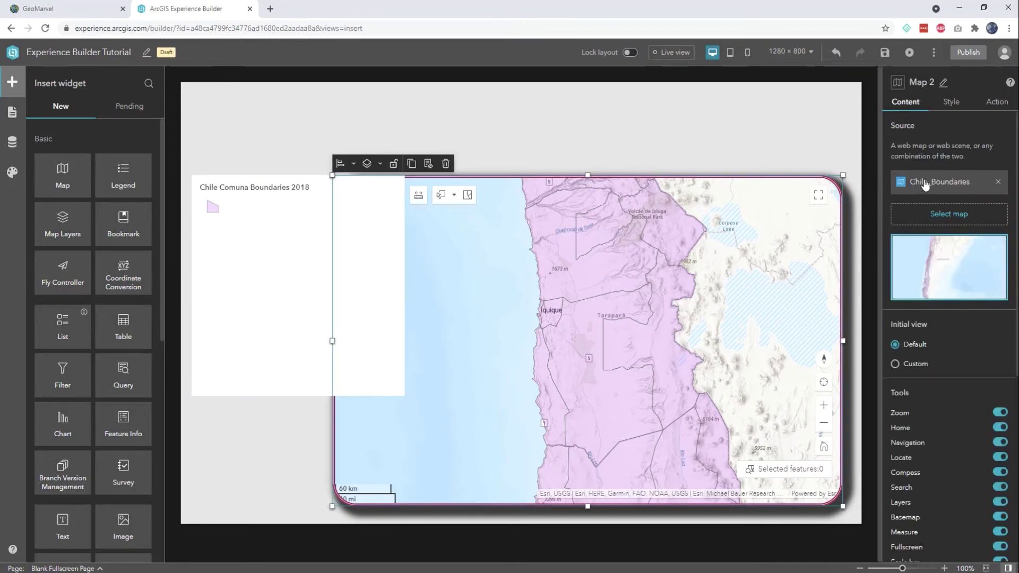
Rename the map widget to 'Chile Map'.
{"action": "left_click", "coordinate": [943, 82]}
{"action": "type", "text": "Chile Map"}
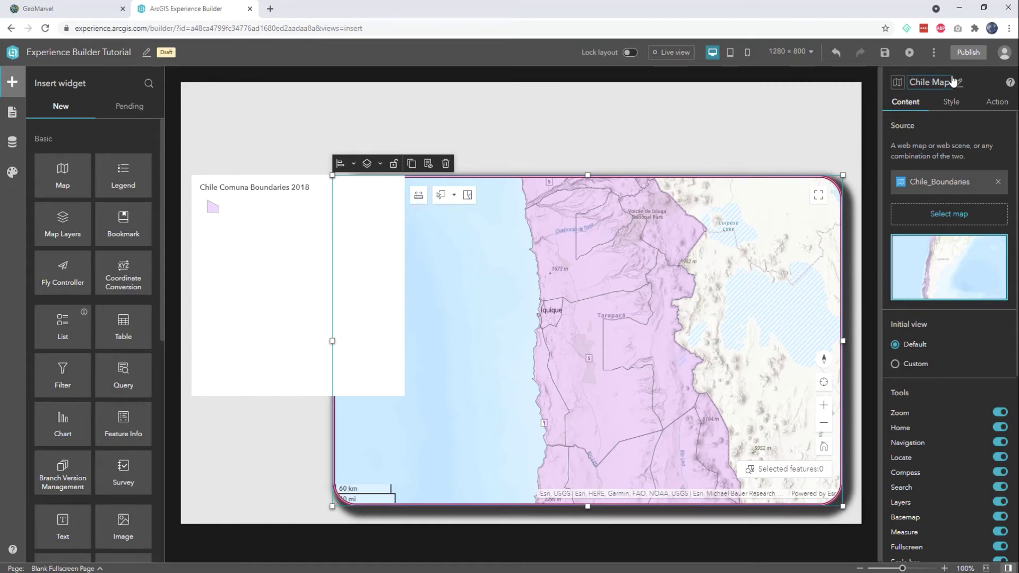
{"action": "left_click", "coordinate": [984, 72]}
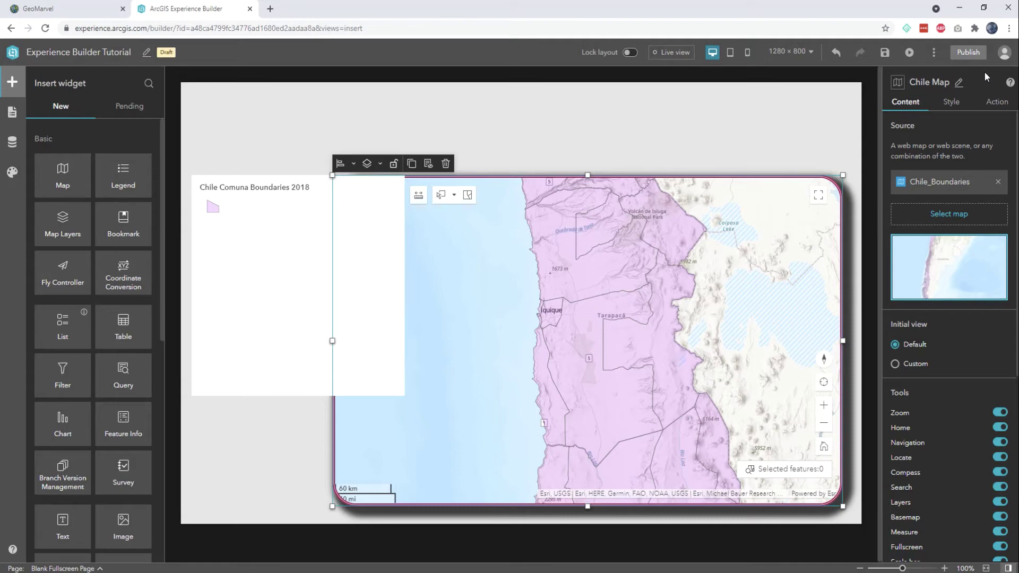
Keep the legend linked to Chile Map, shrink it and place it on the map's bottom-left corner.
{"action": "left_click", "coordinate": [241, 278]}
{"action": "left_click", "coordinate": [1005, 168]}
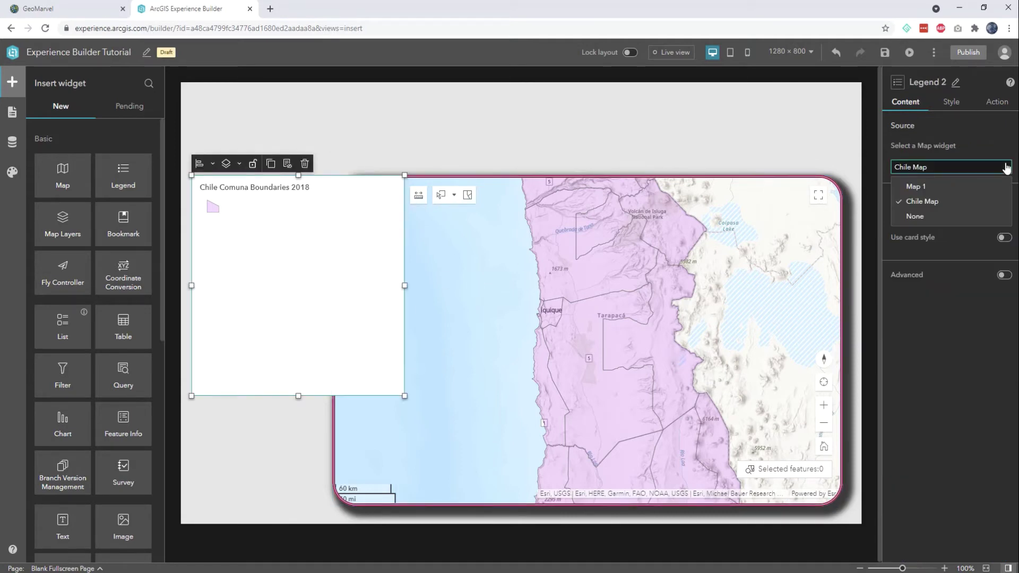
{"action": "left_click", "coordinate": [921, 201]}
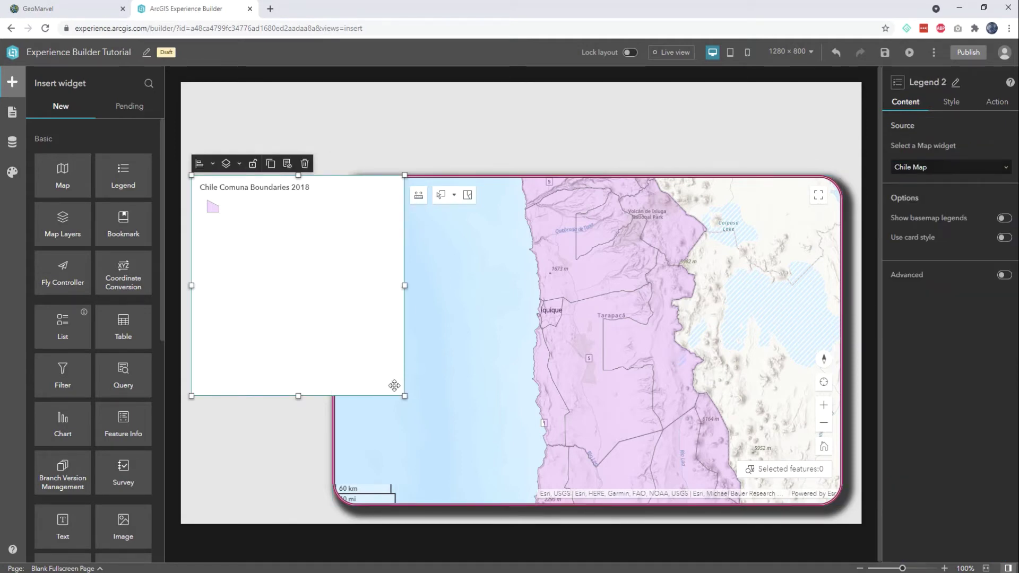
{"action": "left_click_drag", "start_coordinate": [404, 395], "coordinate": [335, 230]}
{"action": "left_click_drag", "start_coordinate": [282, 196], "coordinate": [409, 423]}
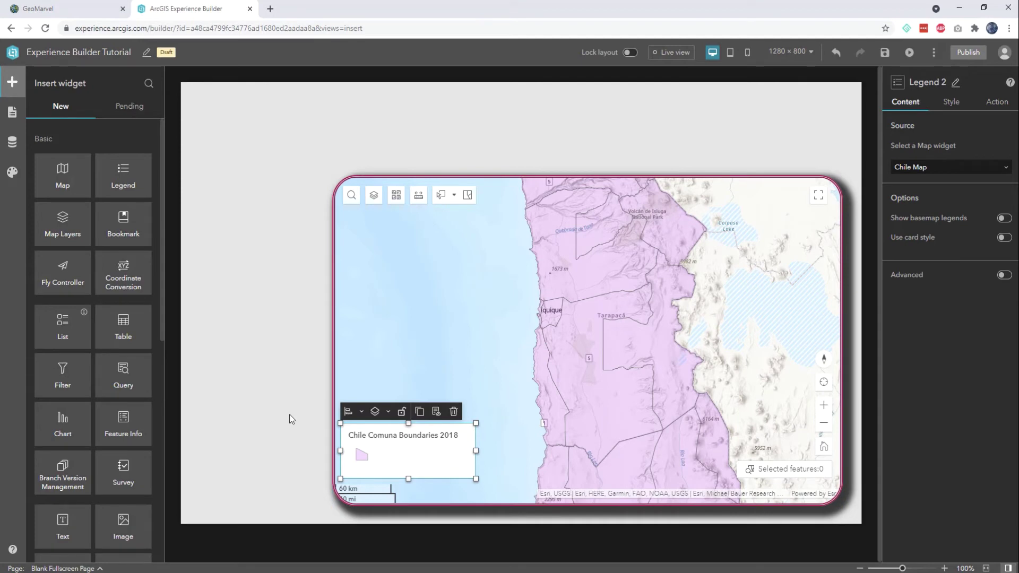
Add a List widget at the top-left and choose the round image, text and button template.
{"action": "left_click", "coordinate": [290, 419]}
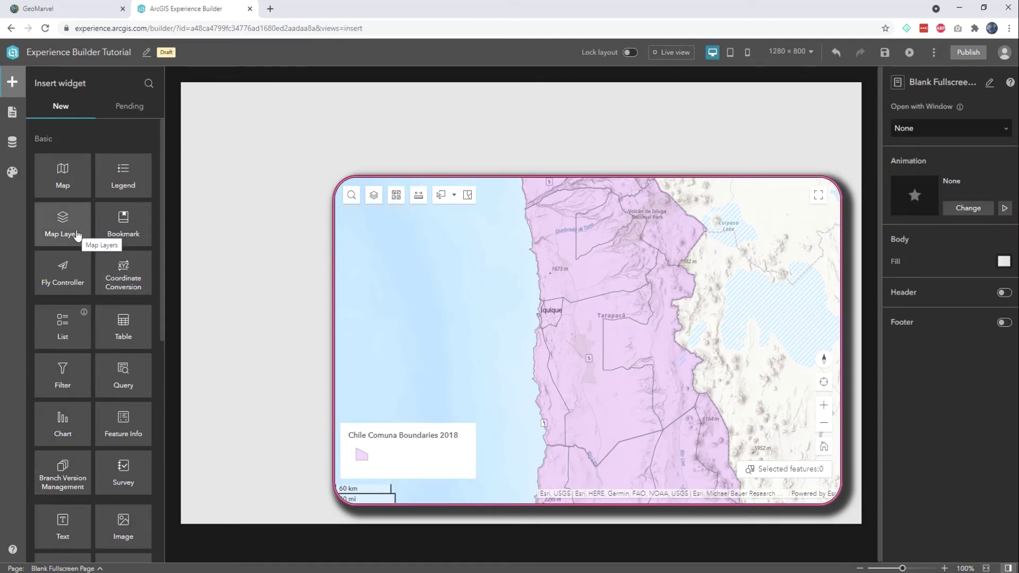
{"action": "scroll", "coordinate": [74, 263], "scroll_direction": "down", "scroll_amount": 1}
{"action": "left_click_drag", "start_coordinate": [63, 278], "coordinate": [318, 282]}
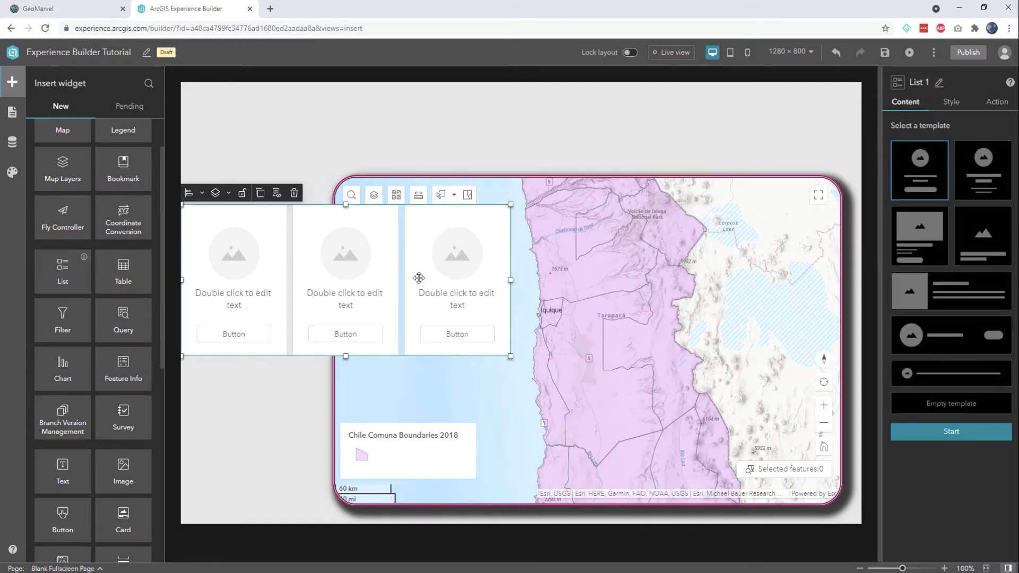
{"action": "left_click_drag", "start_coordinate": [416, 275], "coordinate": [407, 181]}
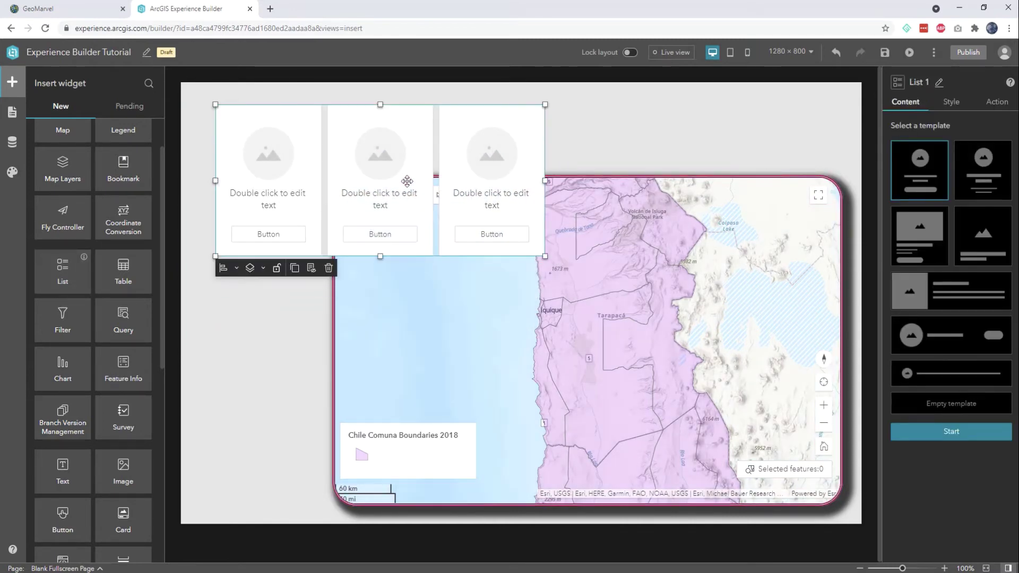
{"action": "left_click", "coordinate": [991, 173]}
{"action": "left_click", "coordinate": [933, 238]}
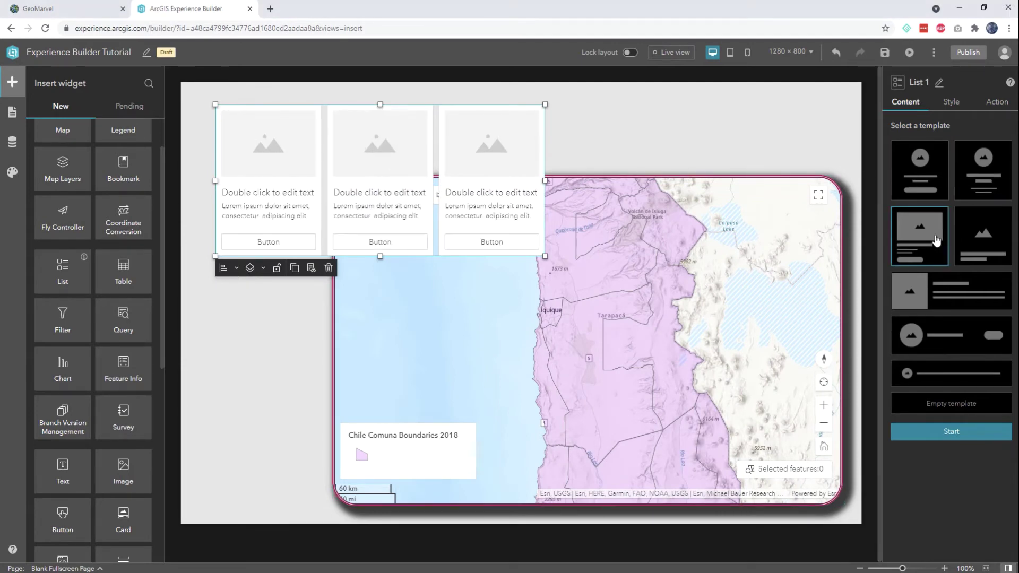
{"action": "left_click", "coordinate": [988, 247]}
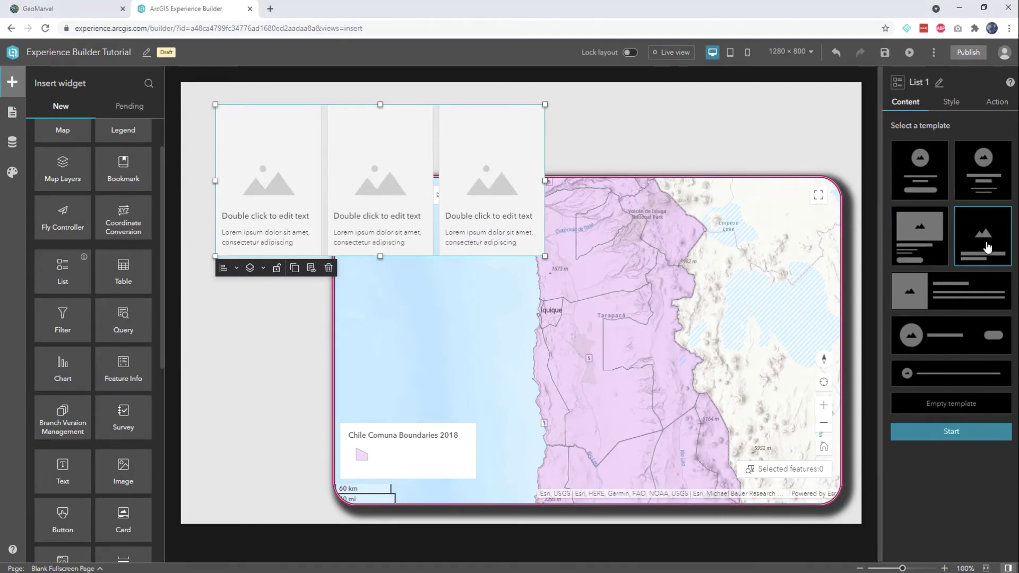
{"action": "left_click", "coordinate": [953, 293]}
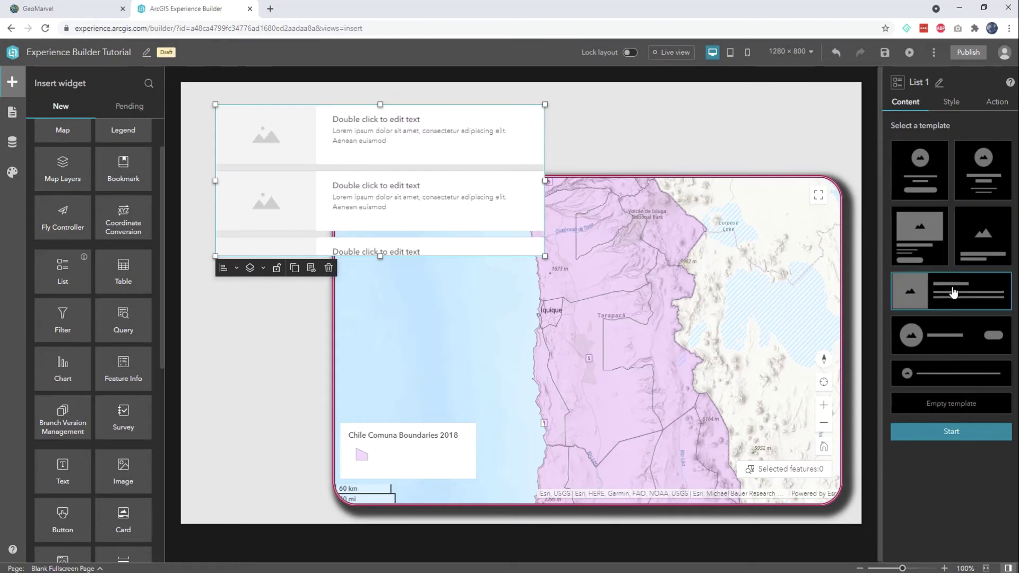
{"action": "left_click", "coordinate": [952, 334]}
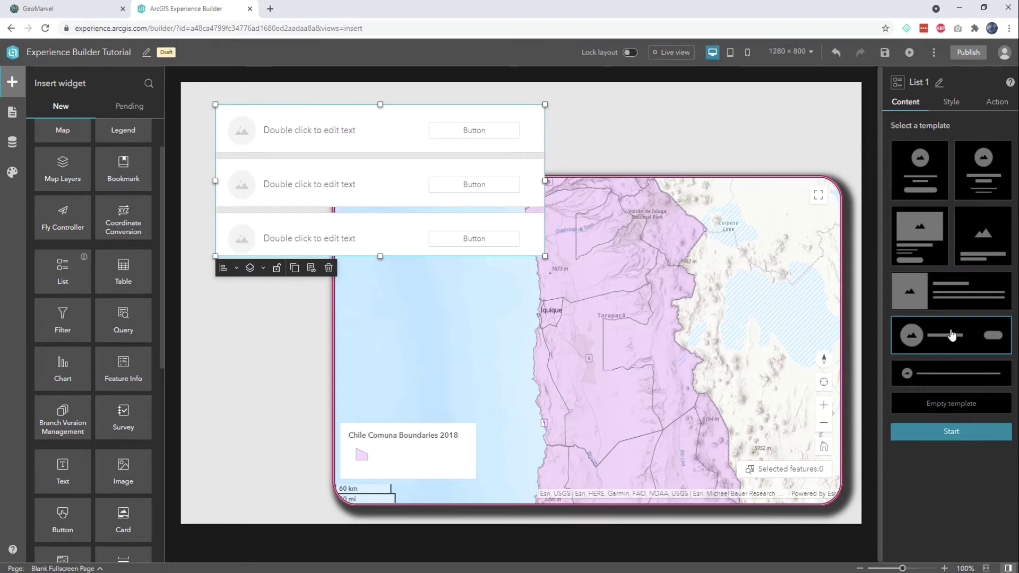
Narrow the list and position it along the top of the map.
{"action": "left_click_drag", "start_coordinate": [545, 181], "coordinate": [481, 185]}
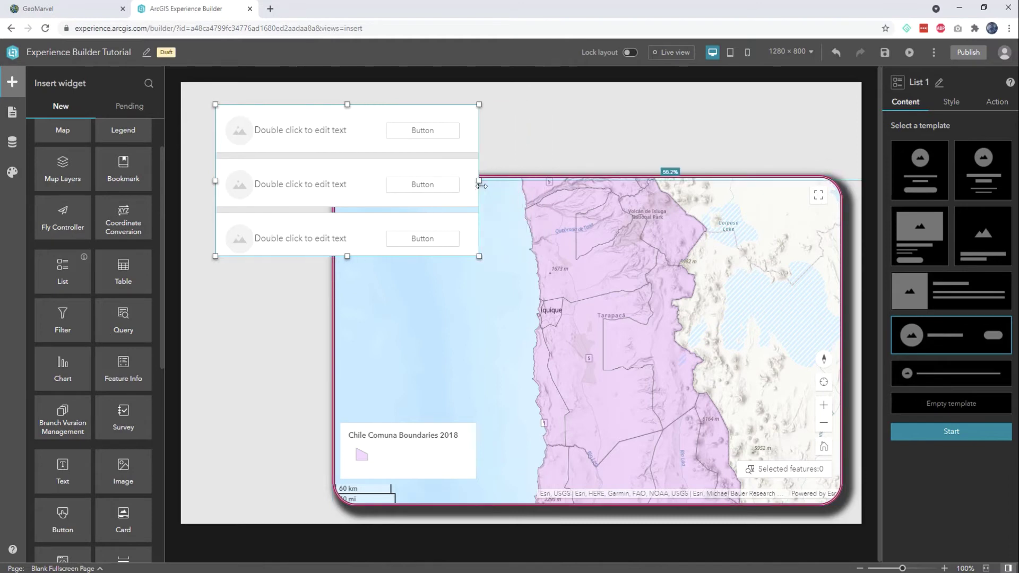
{"action": "left_click_drag", "start_coordinate": [343, 198], "coordinate": [613, 194]}
{"action": "left_click_drag", "start_coordinate": [615, 253], "coordinate": [648, 160]}
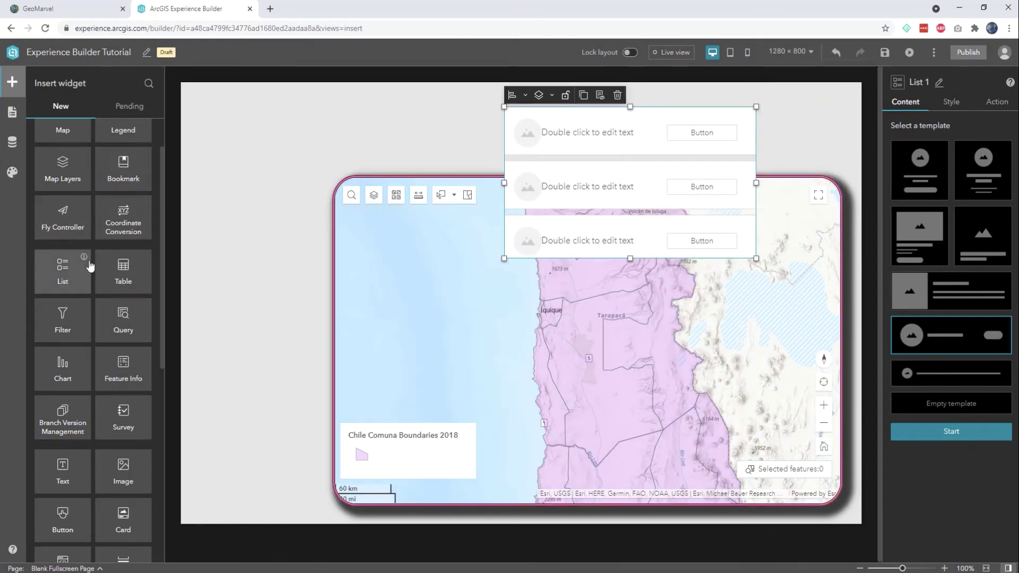
Add a Sidebar widget to the page and set it to full size.
{"action": "scroll", "coordinate": [102, 318], "scroll_direction": "down", "scroll_amount": 1}
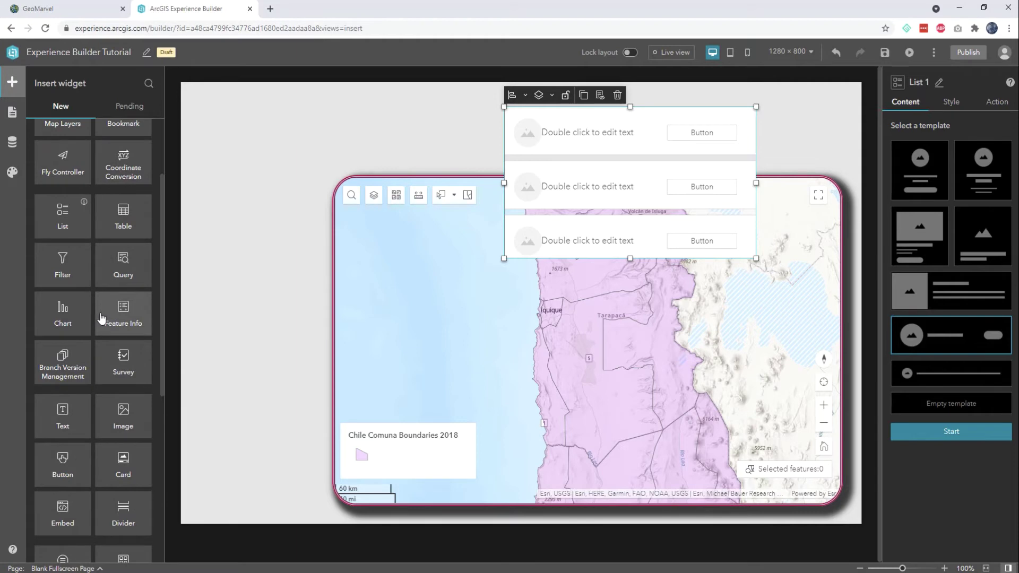
{"action": "scroll", "coordinate": [102, 319], "scroll_direction": "down", "scroll_amount": 1}
{"action": "scroll", "coordinate": [102, 318], "scroll_direction": "down", "scroll_amount": 3}
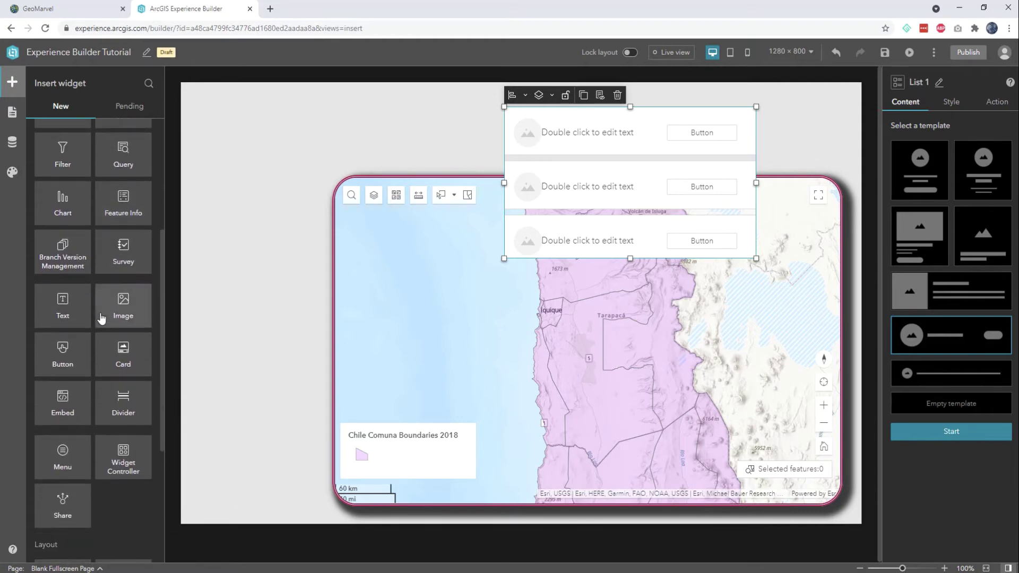
{"action": "scroll", "coordinate": [101, 318], "scroll_direction": "down", "scroll_amount": 3}
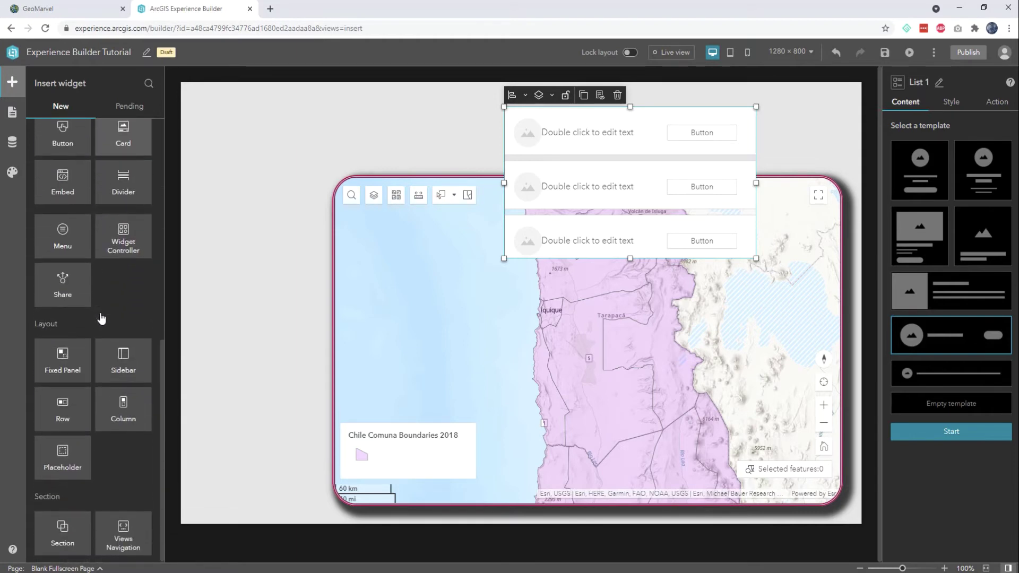
{"action": "left_click_drag", "start_coordinate": [119, 364], "coordinate": [340, 316]}
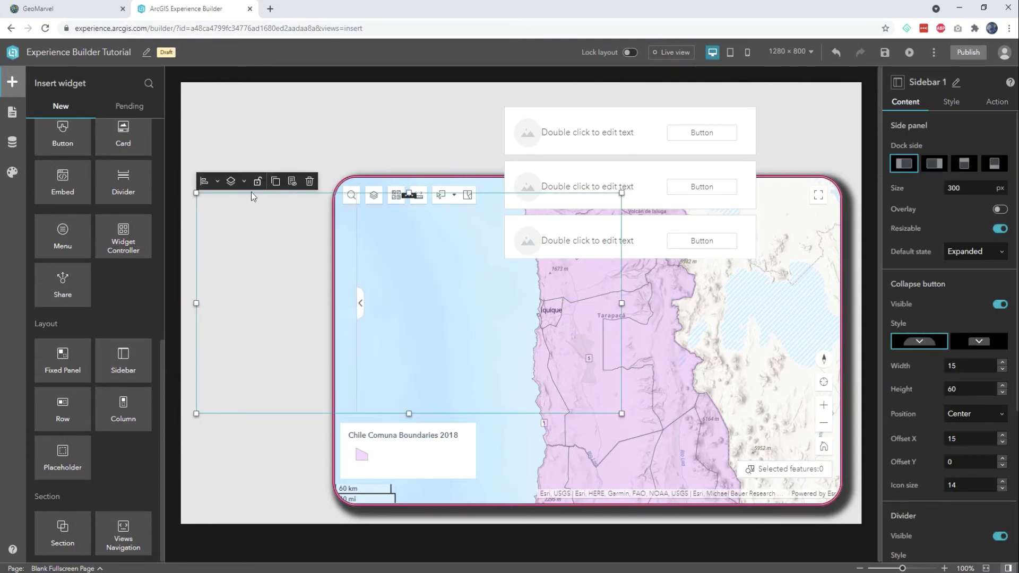
{"action": "left_click", "coordinate": [218, 182]}
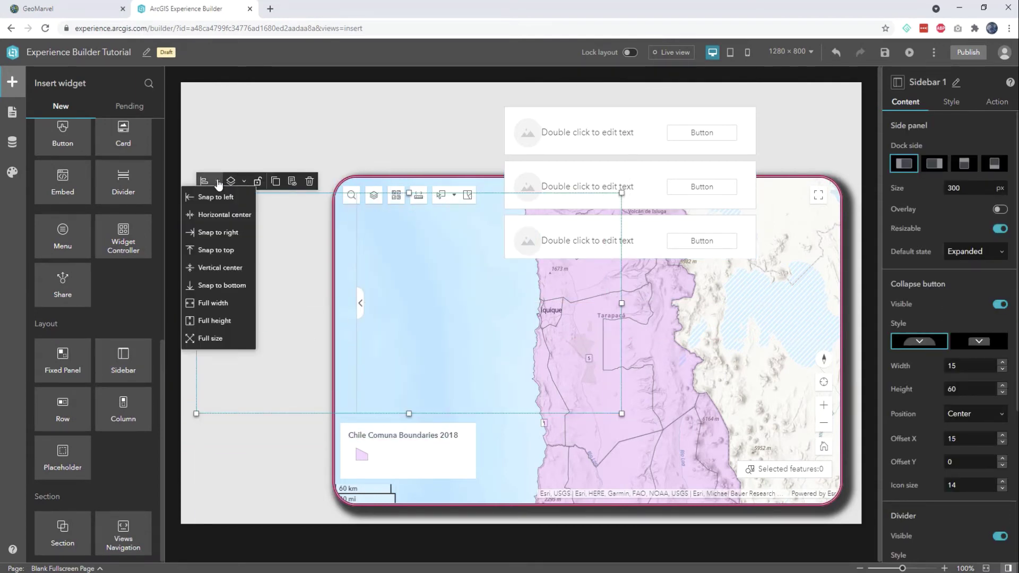
{"action": "left_click", "coordinate": [217, 338]}
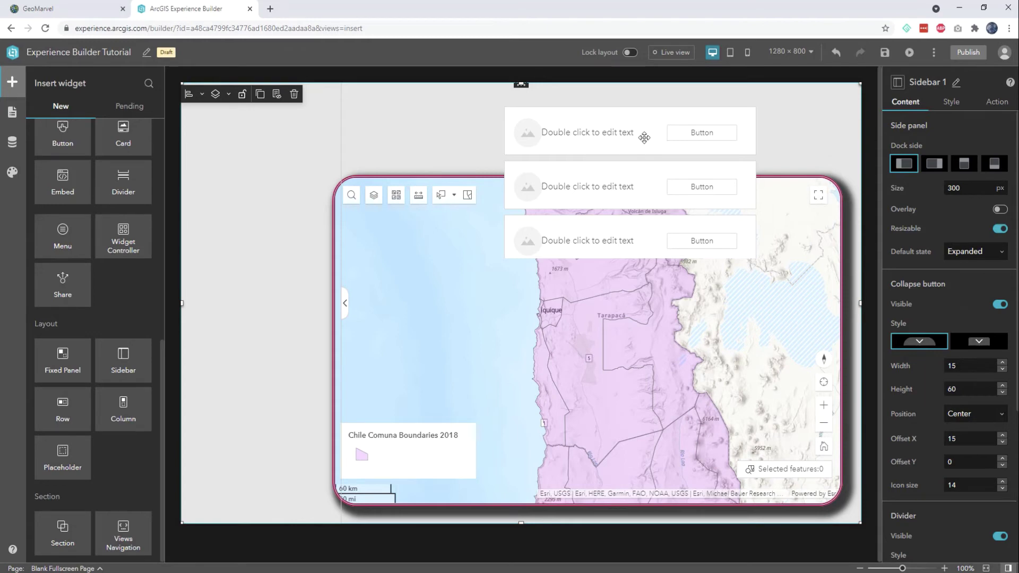
Send the sidebar to the back, behind the other widgets.
{"action": "left_click", "coordinate": [572, 153]}
{"action": "left_click", "coordinate": [572, 154]}
{"action": "left_click", "coordinate": [835, 54]}
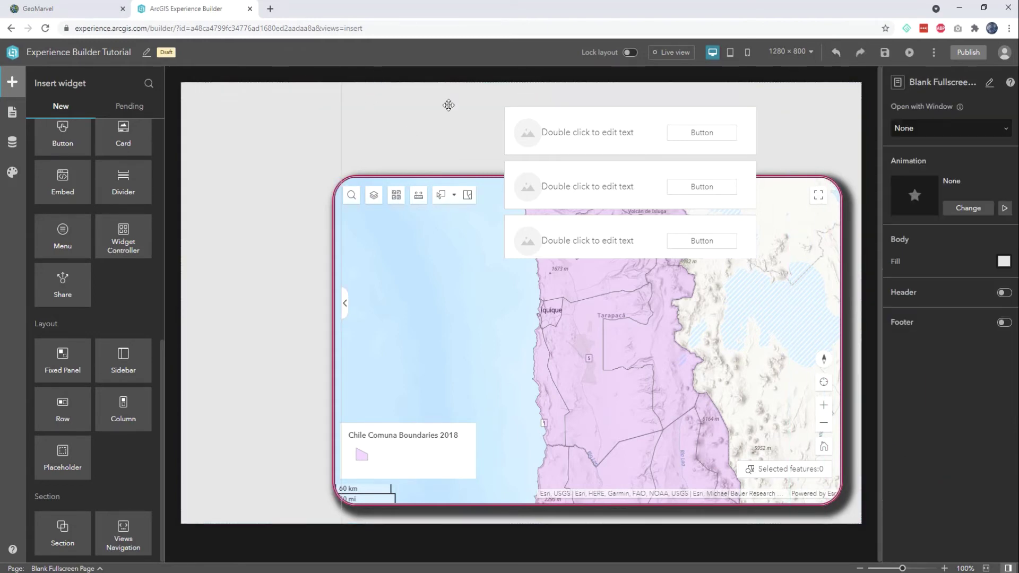
{"action": "left_click", "coordinate": [279, 187]}
{"action": "left_click", "coordinate": [537, 149]}
{"action": "left_click", "coordinate": [226, 94]}
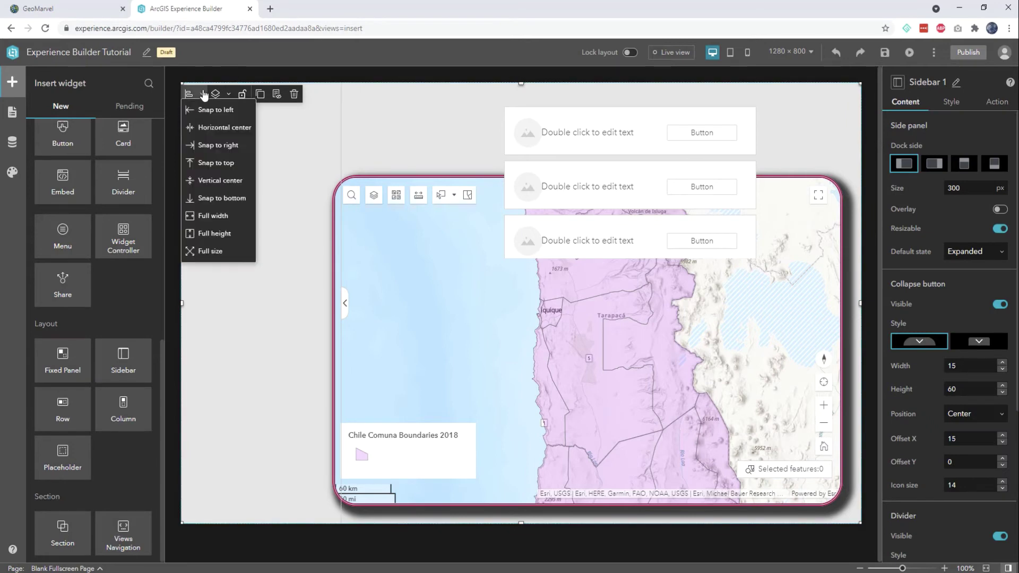
{"action": "left_click", "coordinate": [227, 94]}
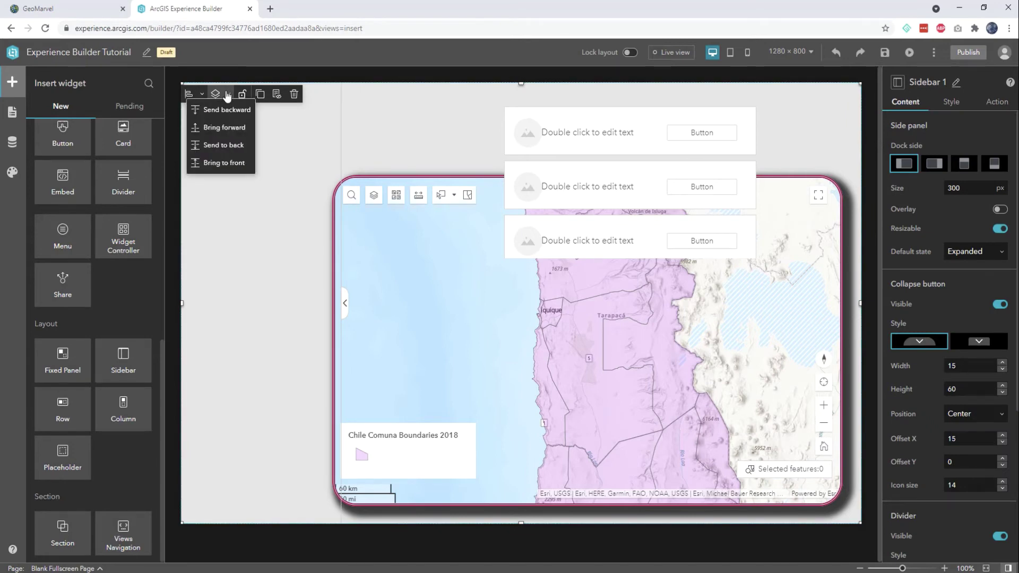
{"action": "left_click", "coordinate": [228, 147]}
Move List 1 into the sidebar's left panel at full height.
{"action": "left_click", "coordinate": [605, 171]}
{"action": "left_click_drag", "start_coordinate": [605, 170], "coordinate": [287, 219]}
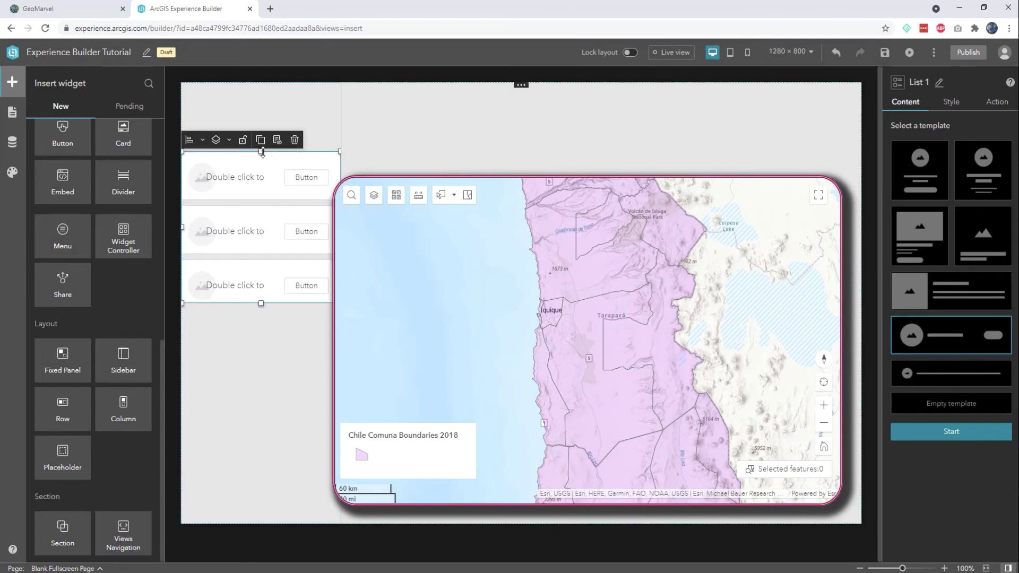
{"action": "left_click", "coordinate": [202, 140]}
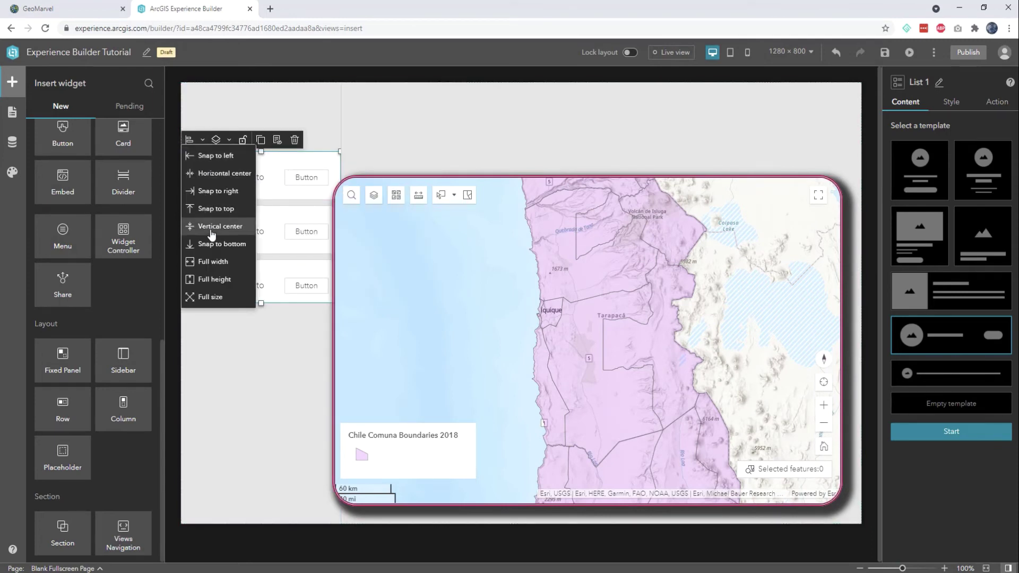
{"action": "left_click", "coordinate": [217, 282]}
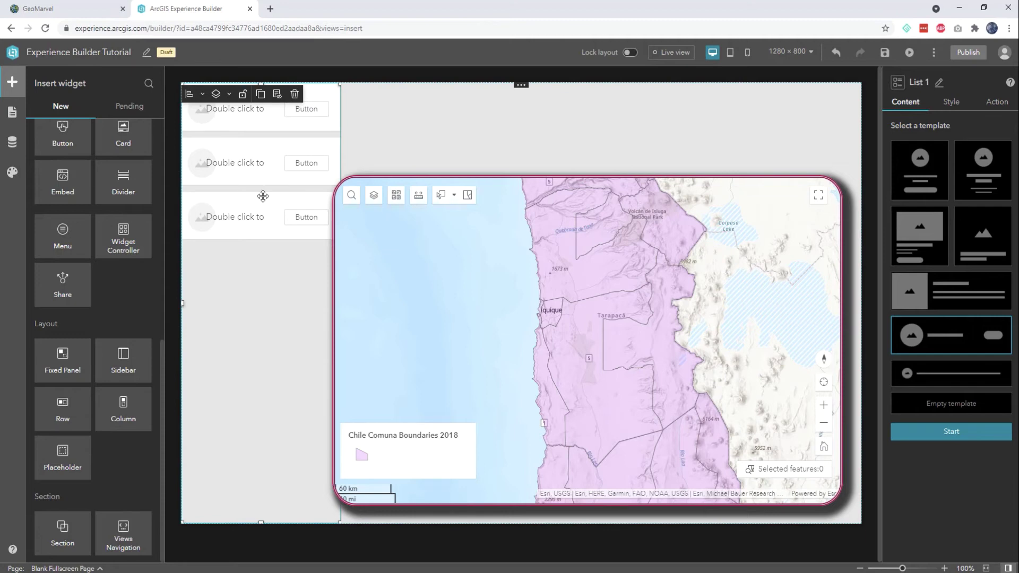
{"action": "left_click", "coordinate": [406, 239]}
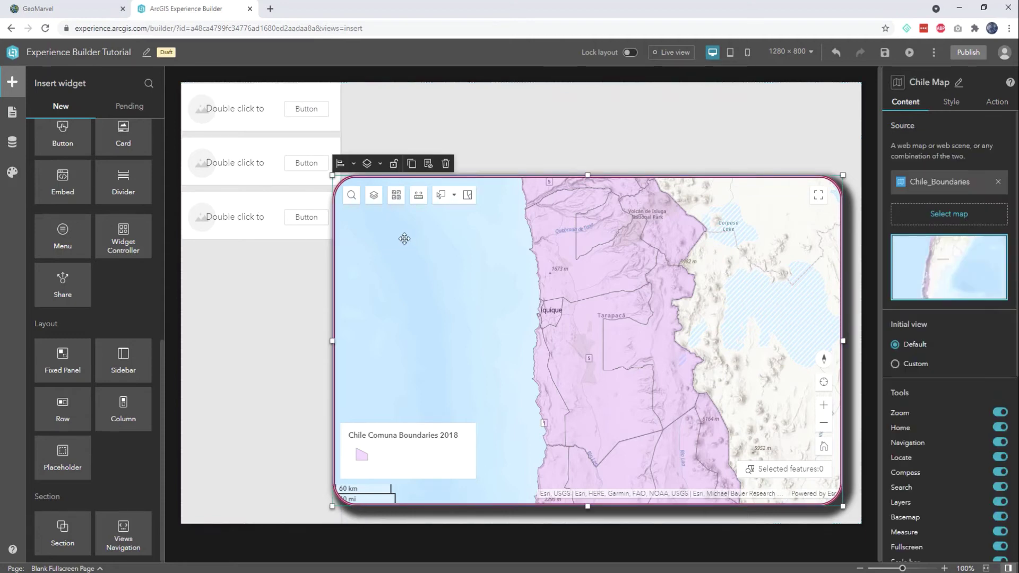
{"action": "left_click", "coordinate": [353, 164]}
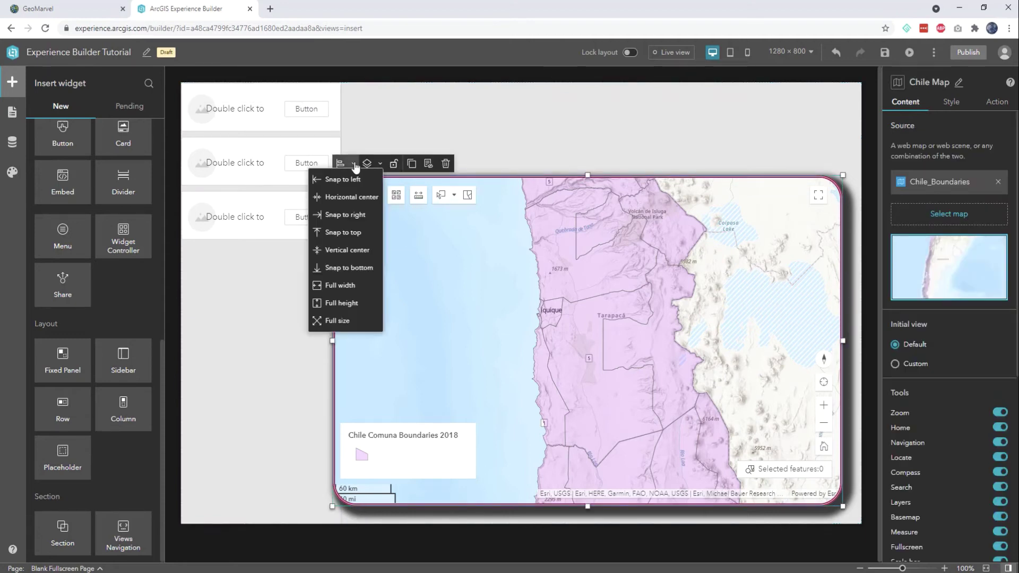
{"action": "left_click", "coordinate": [354, 321]}
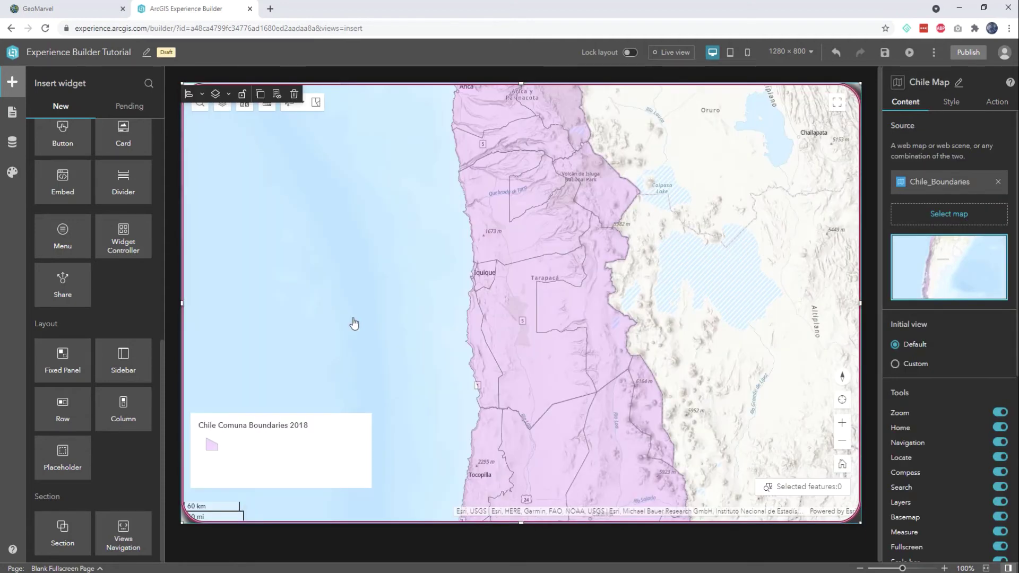
{"action": "left_click", "coordinate": [228, 100]}
{"action": "left_click", "coordinate": [232, 148]}
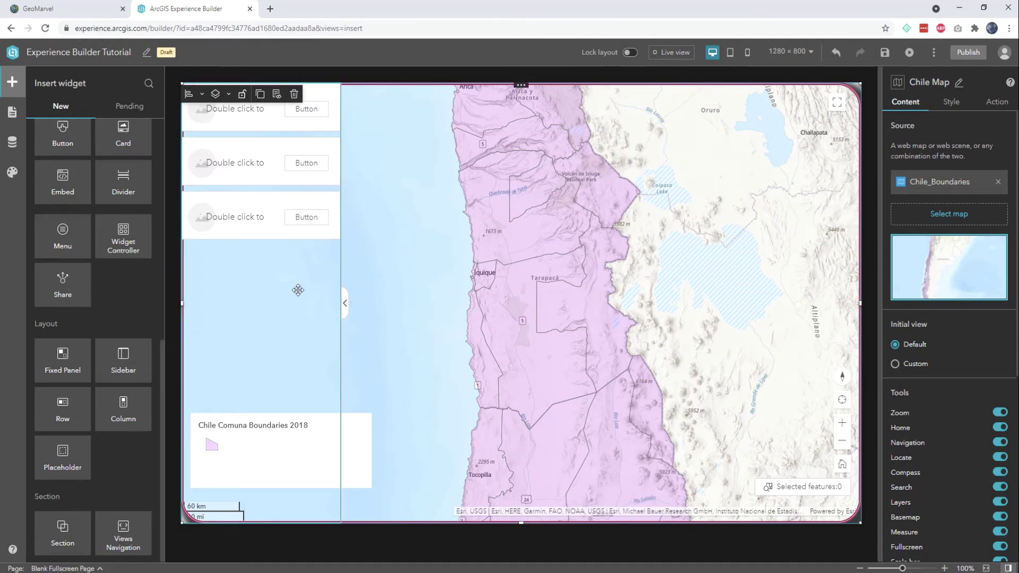
{"action": "left_click", "coordinate": [264, 213]}
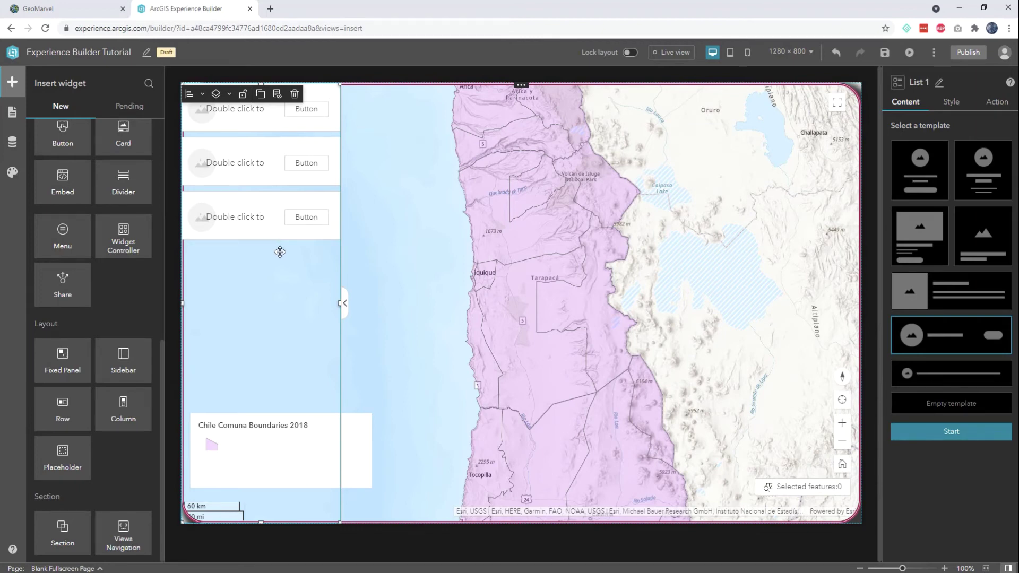
{"action": "left_click", "coordinate": [683, 55]}
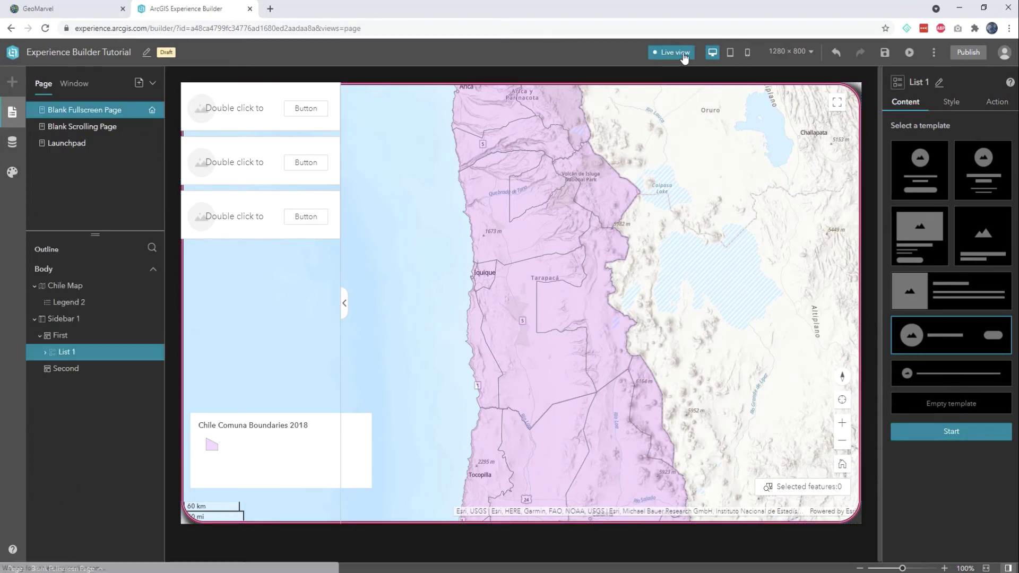
{"action": "left_click", "coordinate": [345, 304]}
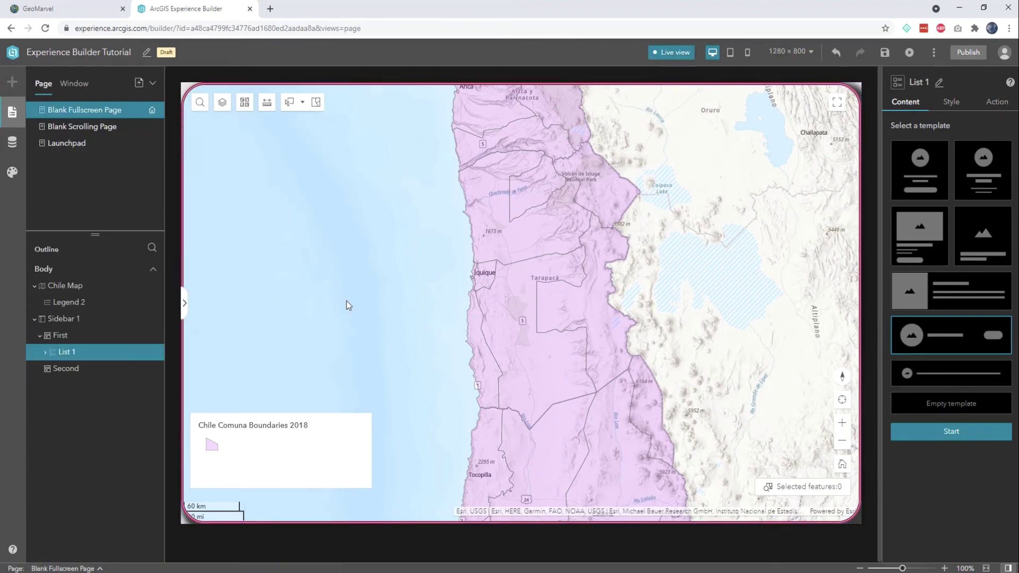
{"action": "left_click", "coordinate": [186, 306]}
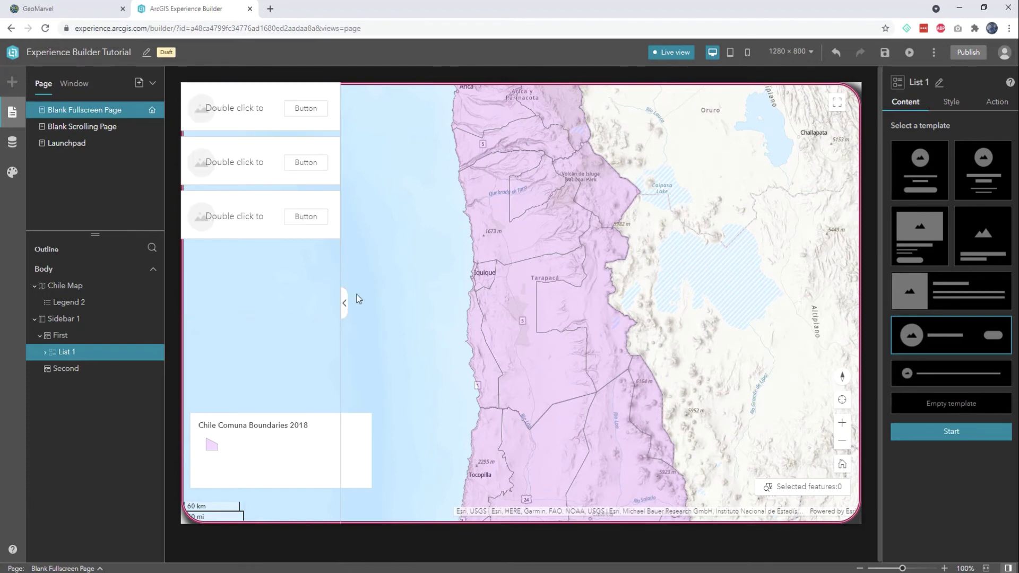
{"action": "left_click", "coordinate": [683, 56]}
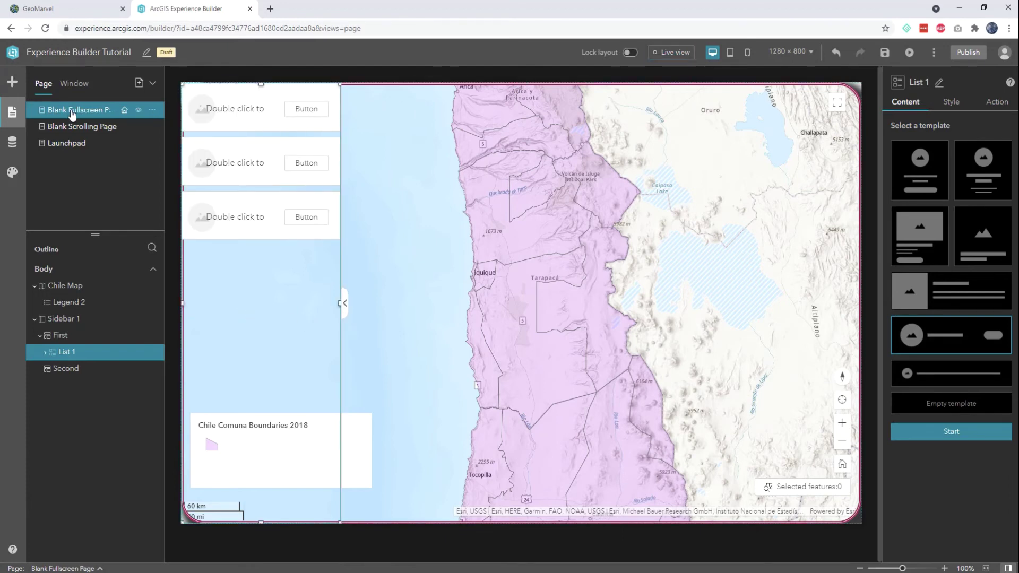
Start List 1 with the chosen template and connect it to Chile Comuna Boundaries data.
{"action": "left_click", "coordinate": [45, 353]}
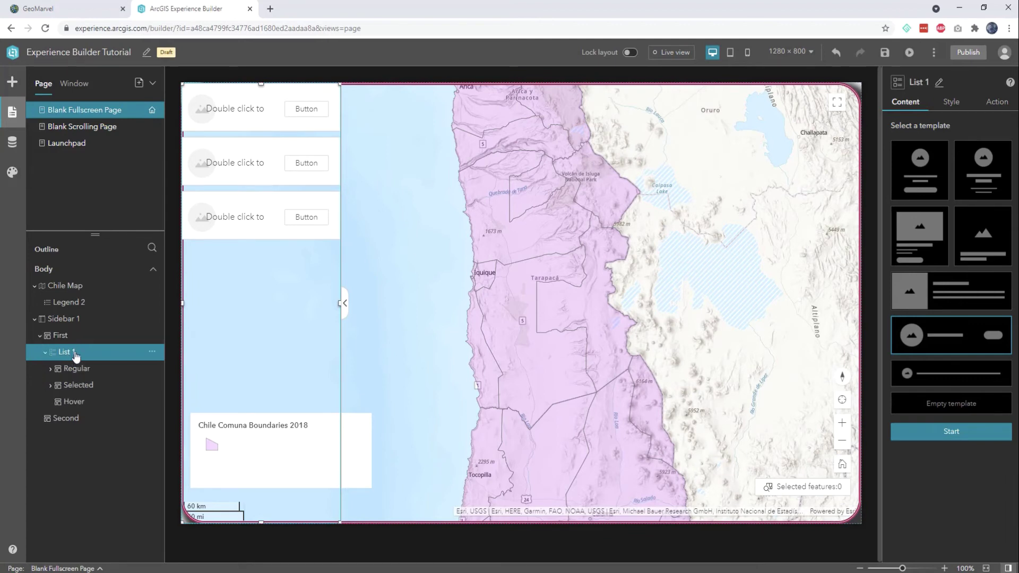
{"action": "left_click", "coordinate": [939, 432]}
{"action": "left_click", "coordinate": [942, 183]}
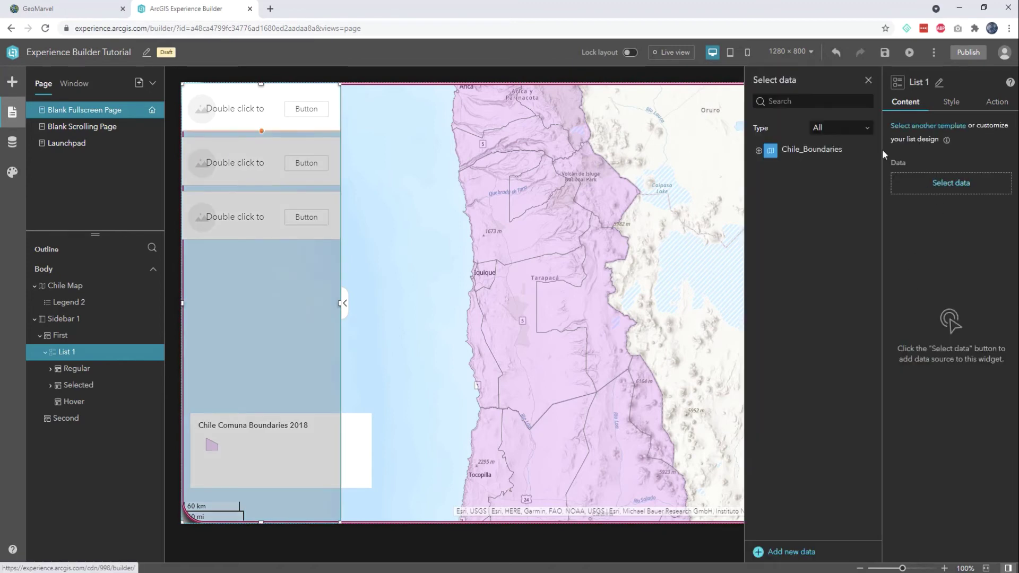
{"action": "left_click", "coordinate": [758, 151]}
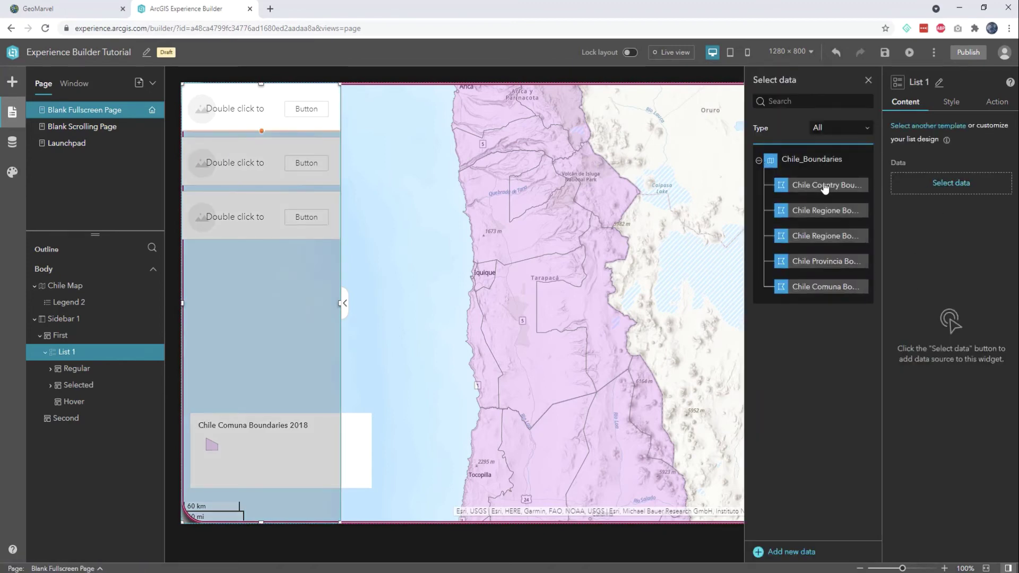
{"action": "left_click", "coordinate": [824, 185]}
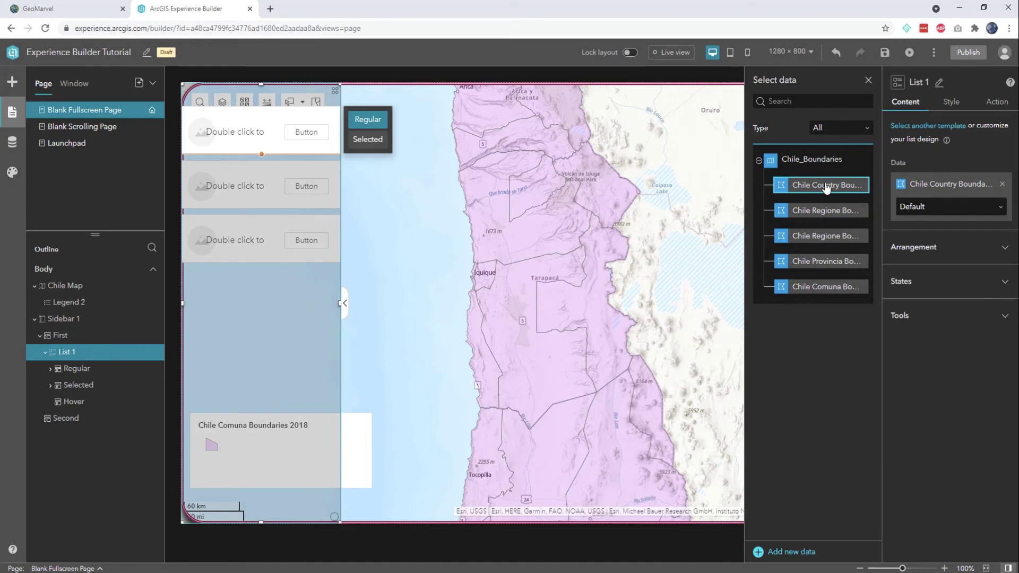
{"action": "left_click", "coordinate": [829, 289]}
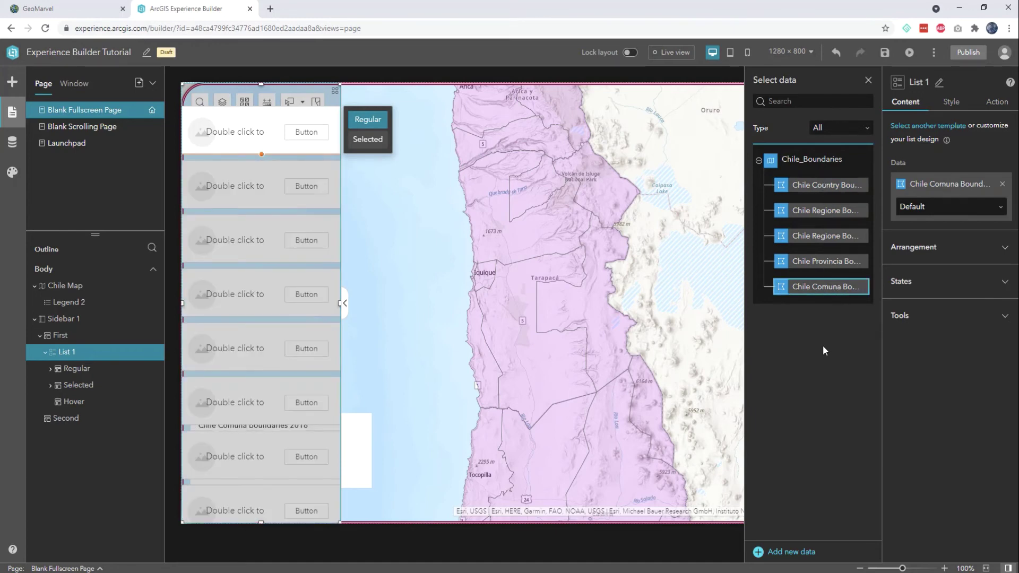
{"action": "left_click", "coordinate": [868, 82]}
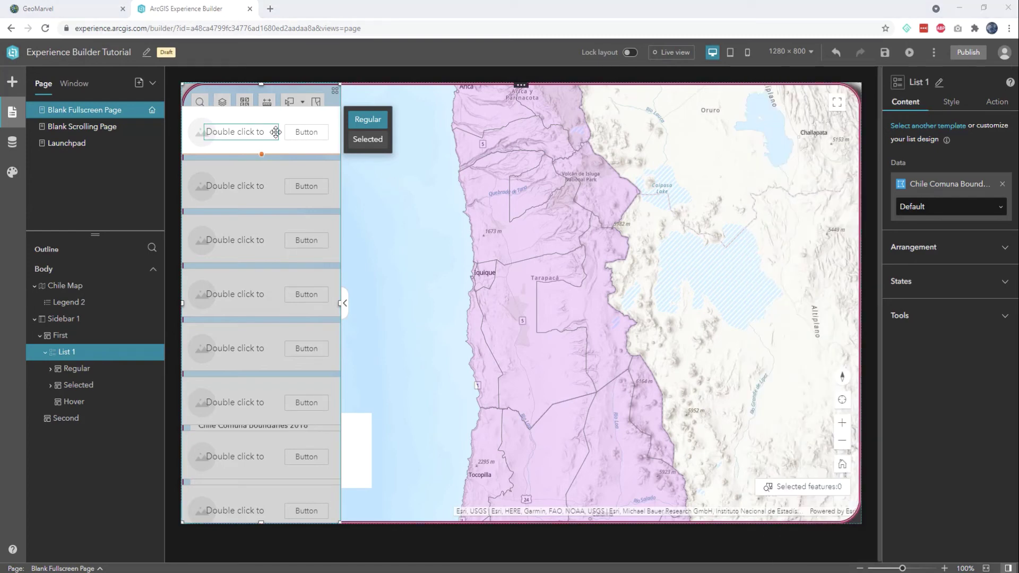
Turn on list search using the NAME field.
{"action": "left_click", "coordinate": [1007, 248]}
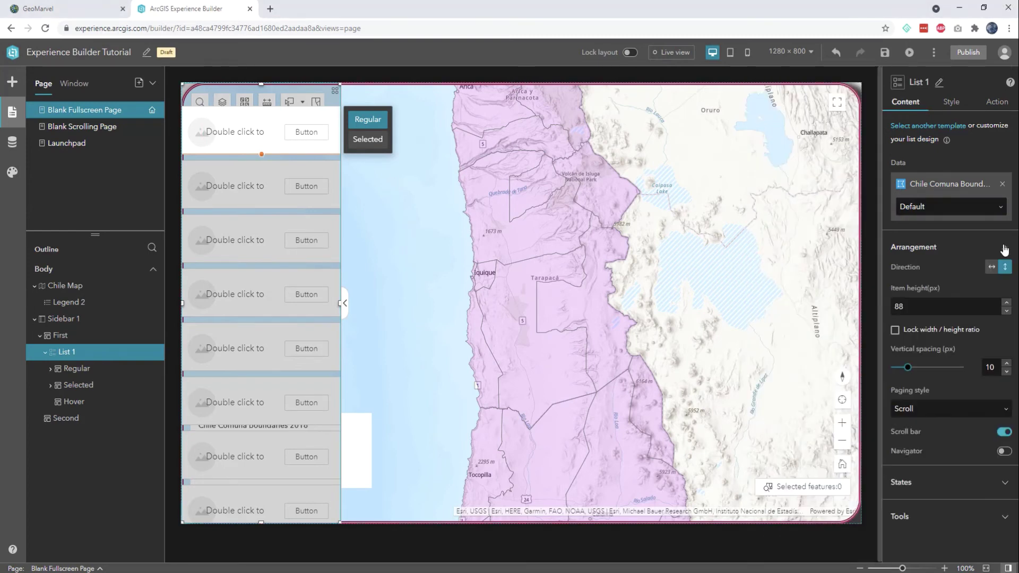
{"action": "left_click", "coordinate": [1007, 249]}
{"action": "left_click", "coordinate": [1005, 283]}
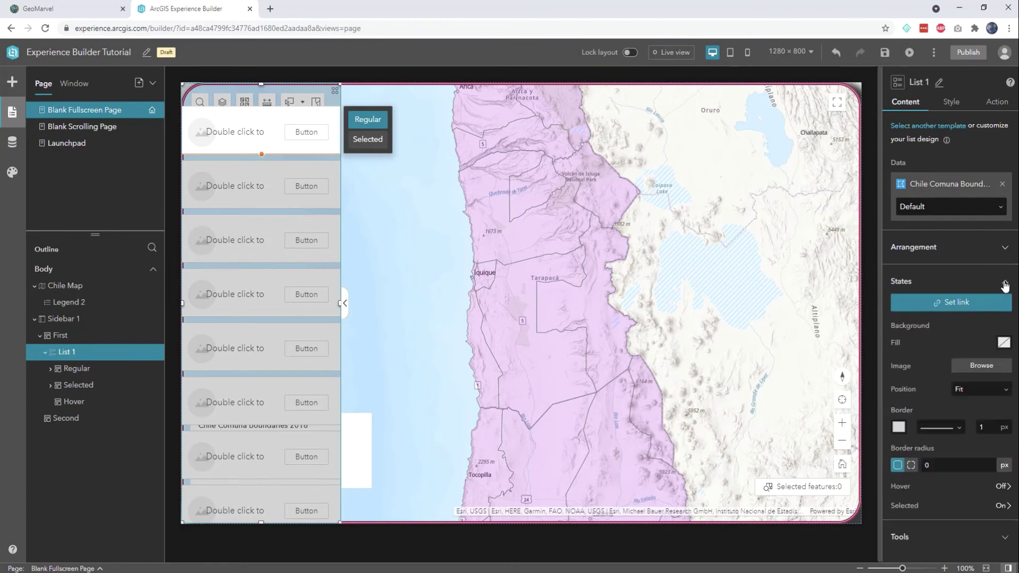
{"action": "left_click", "coordinate": [1005, 284]}
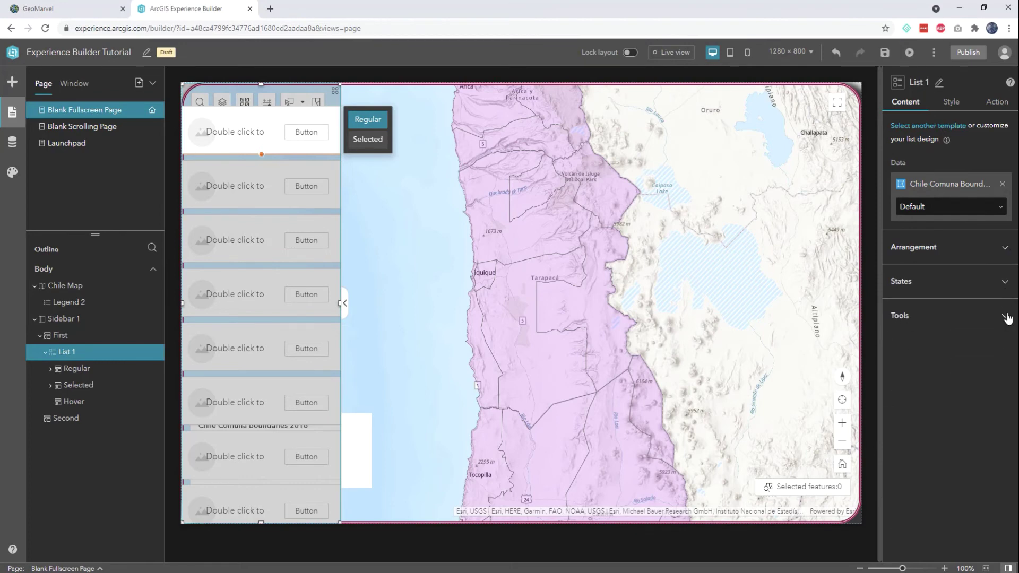
{"action": "left_click", "coordinate": [1006, 317]}
{"action": "left_click", "coordinate": [1005, 334]}
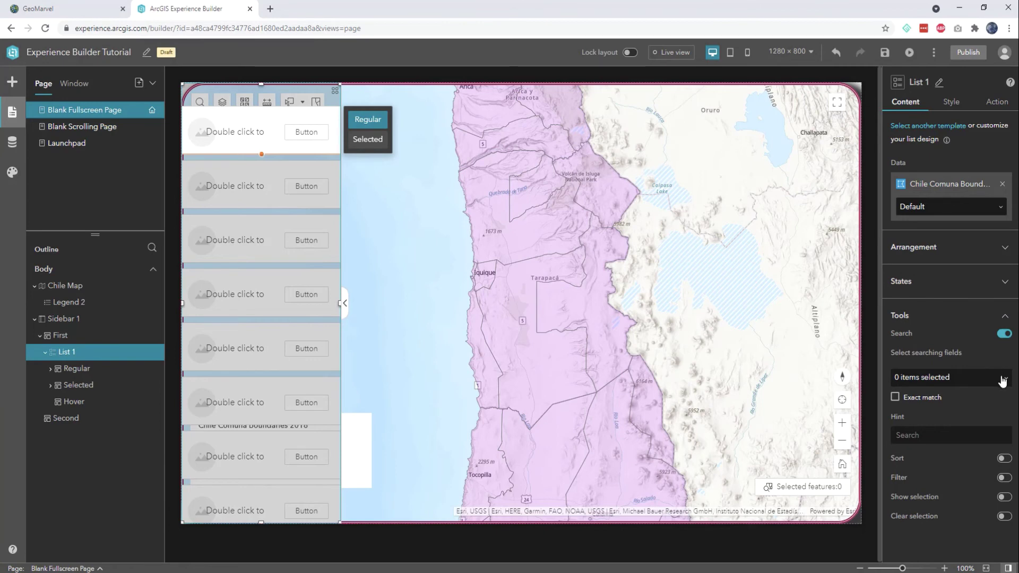
{"action": "left_click", "coordinate": [1000, 378]}
{"action": "left_click", "coordinate": [900, 414]}
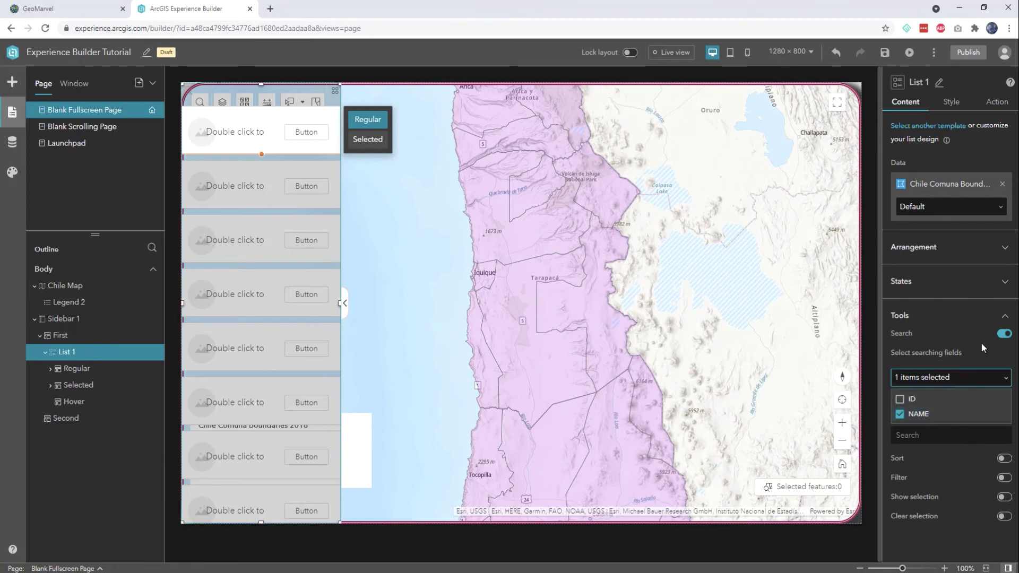
{"action": "left_click", "coordinate": [1006, 325]}
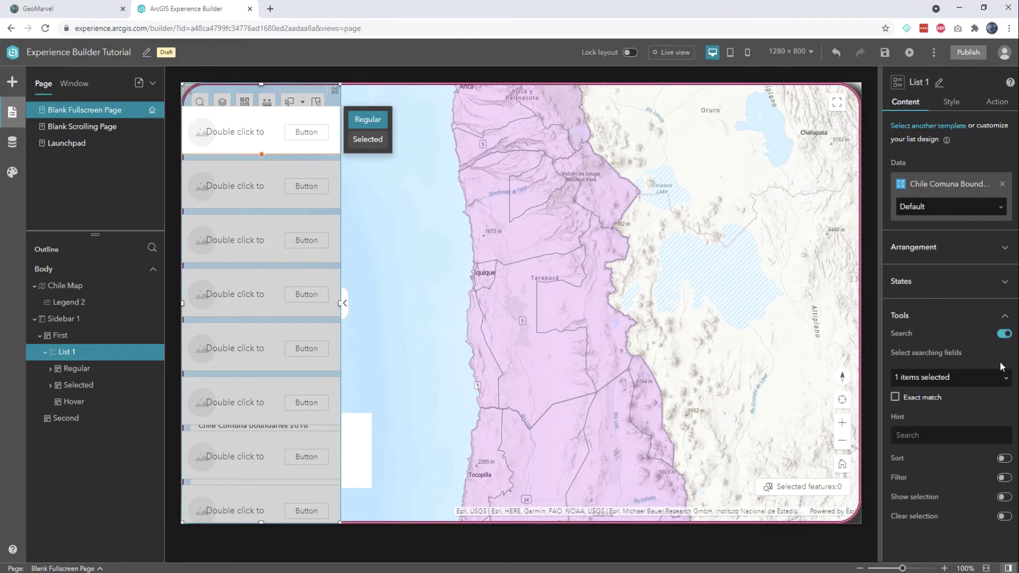
Turn on list sorting by 2018 Total Population.
{"action": "left_click", "coordinate": [1004, 459]}
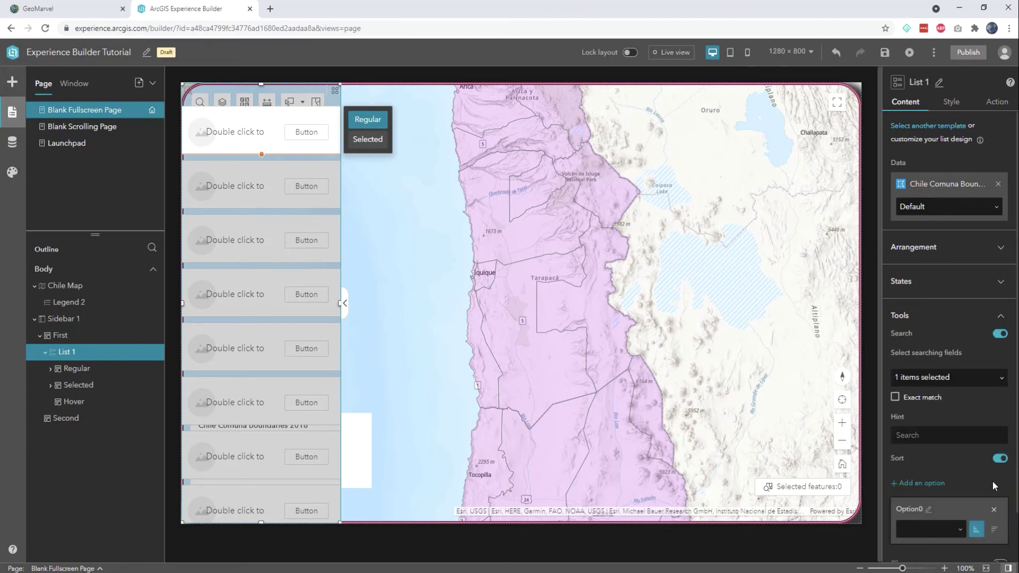
{"action": "scroll", "coordinate": [957, 492], "scroll_direction": "down", "scroll_amount": 1}
{"action": "left_click", "coordinate": [959, 477]}
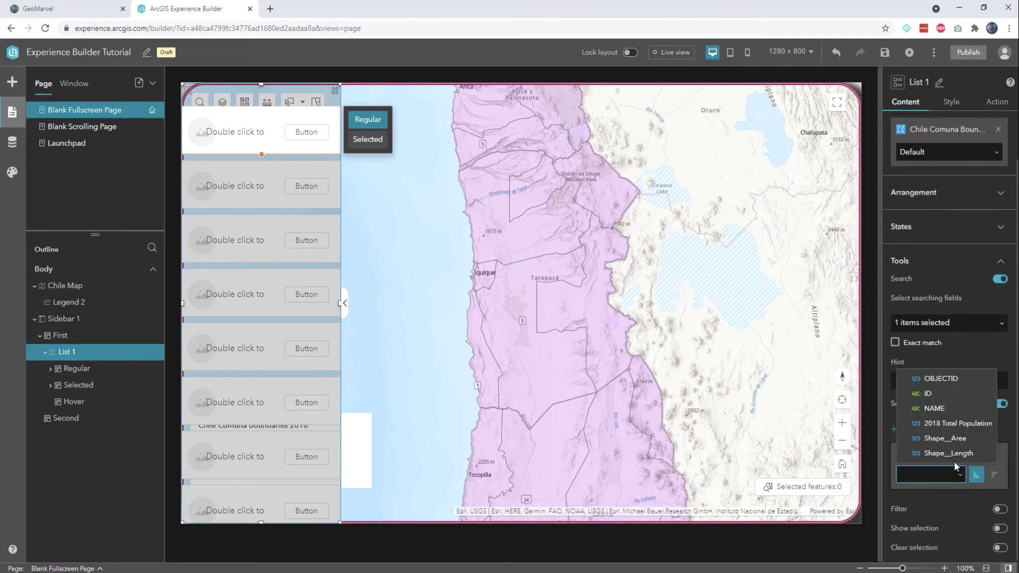
{"action": "left_click", "coordinate": [943, 424]}
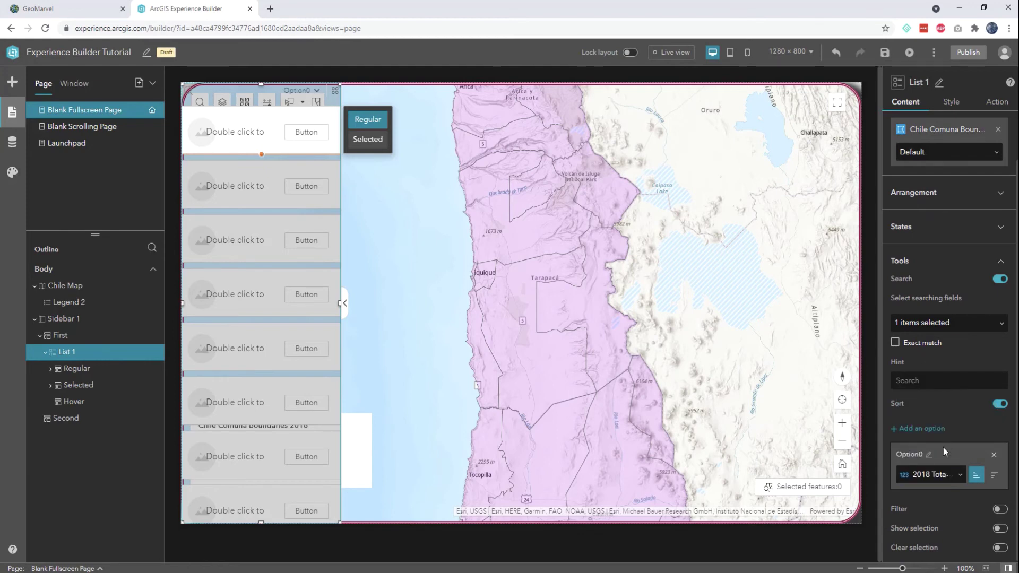
Add a list filter: 2018 Total Population is at least 4,201, from unique values.
{"action": "left_click", "coordinate": [1000, 509]}
{"action": "left_click", "coordinate": [976, 497]}
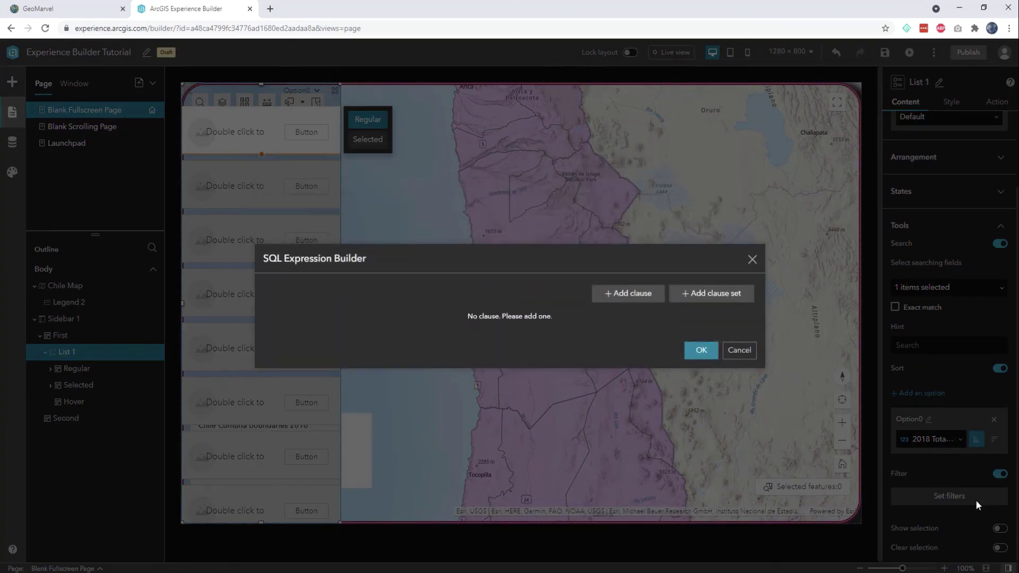
{"action": "left_click", "coordinate": [647, 296]}
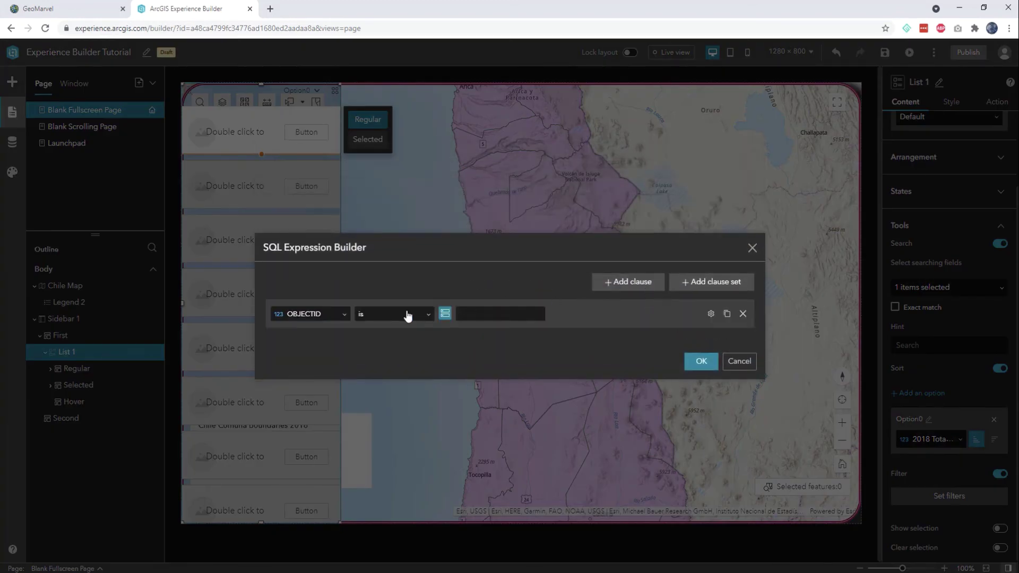
{"action": "left_click", "coordinate": [344, 317]}
{"action": "left_click", "coordinate": [336, 378]}
{"action": "left_click", "coordinate": [430, 314]}
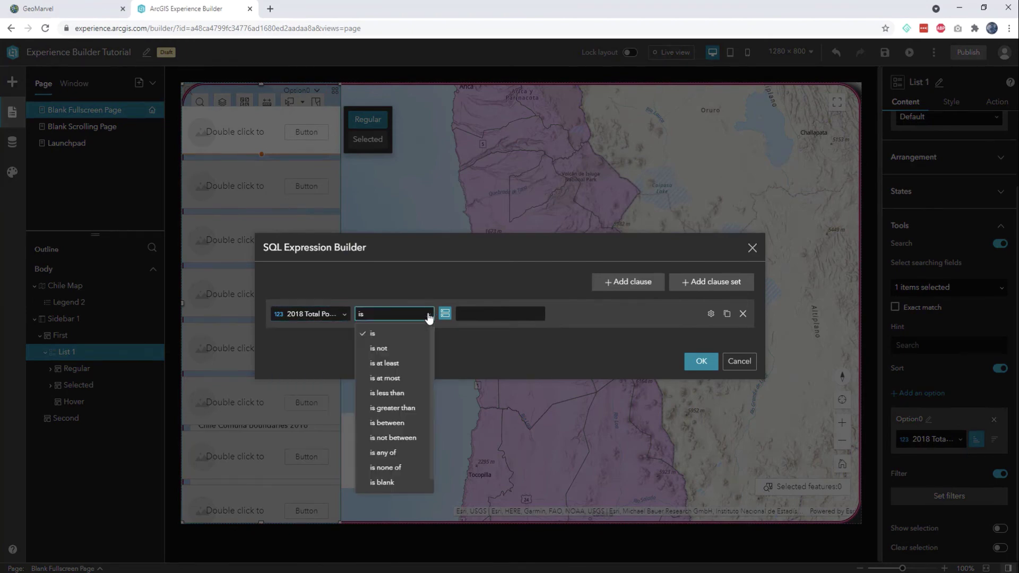
{"action": "left_click", "coordinate": [411, 363]}
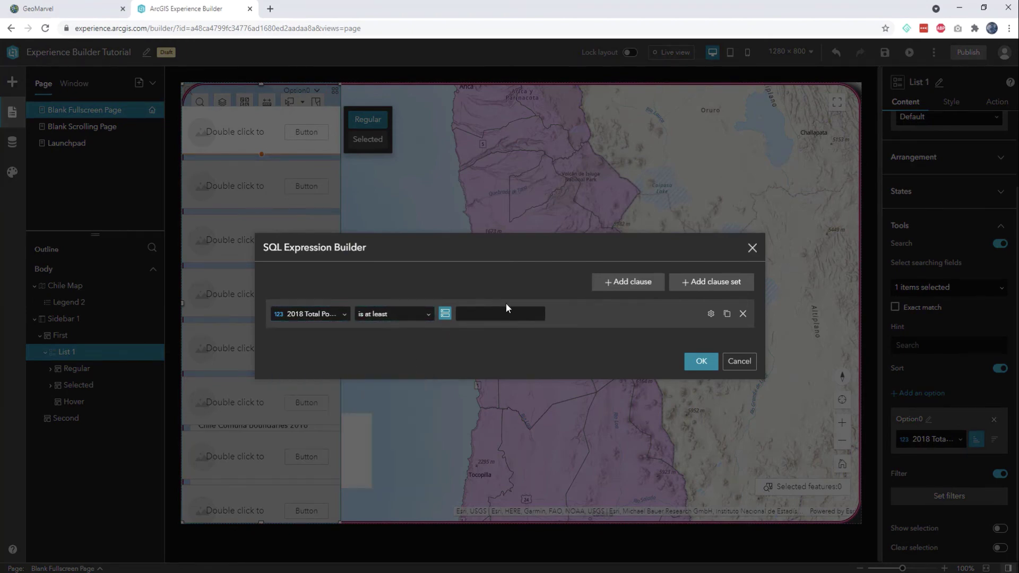
{"action": "left_click", "coordinate": [444, 314]}
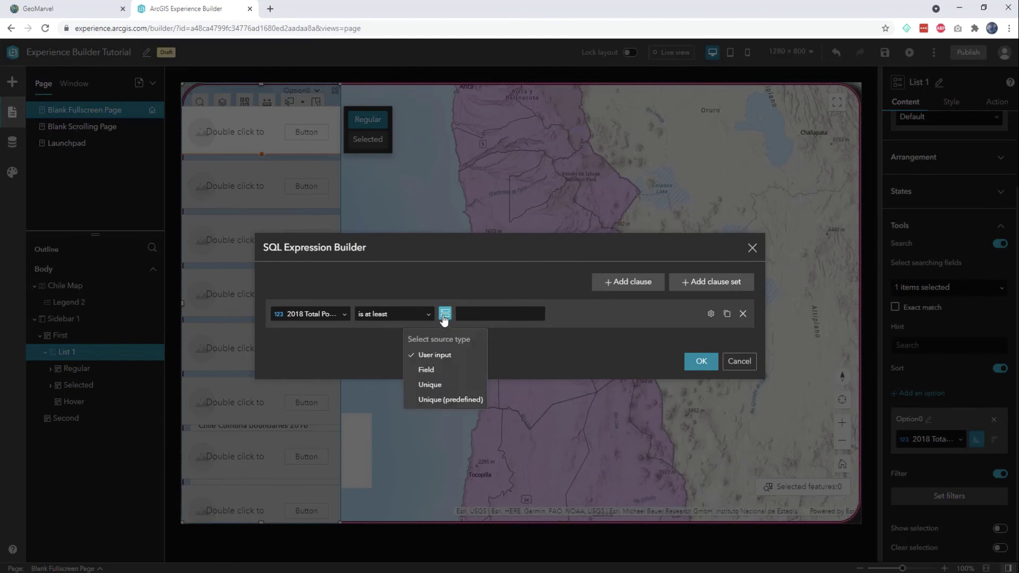
{"action": "left_click", "coordinate": [441, 385]}
{"action": "left_click", "coordinate": [538, 314]}
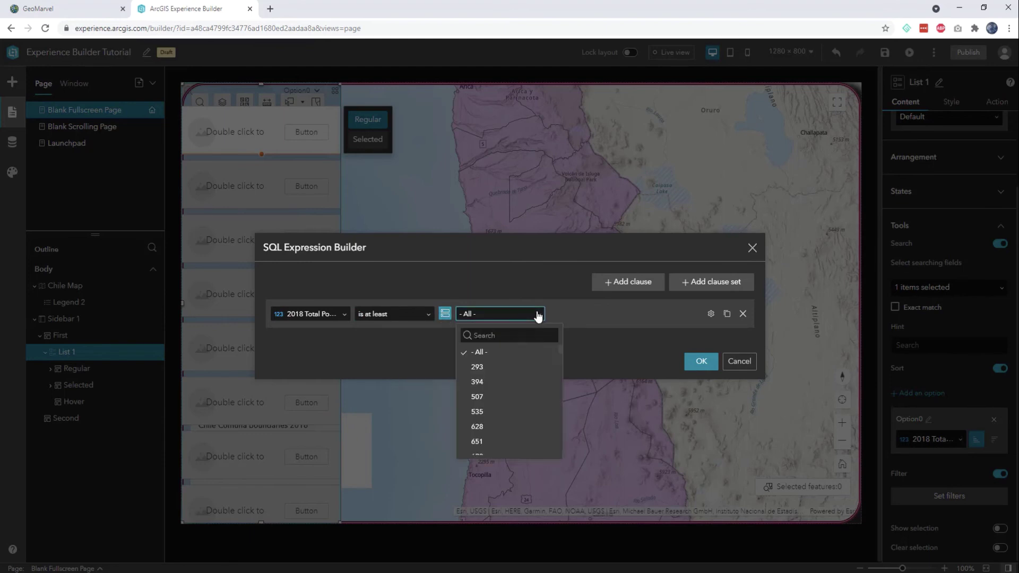
{"action": "scroll", "coordinate": [535, 392], "scroll_direction": "down", "scroll_amount": 10}
{"action": "left_click", "coordinate": [518, 418]}
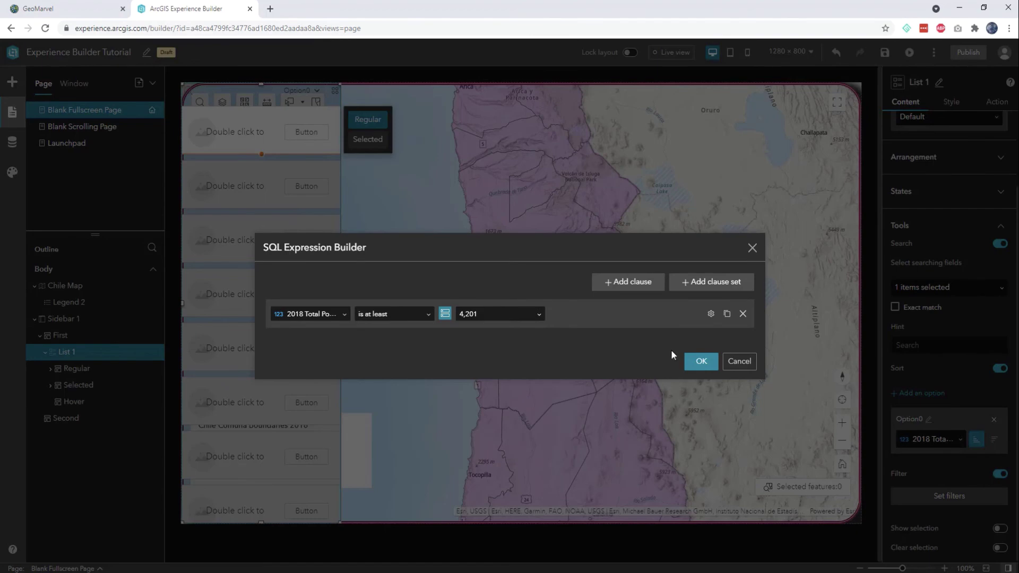
{"action": "left_click", "coordinate": [702, 364]}
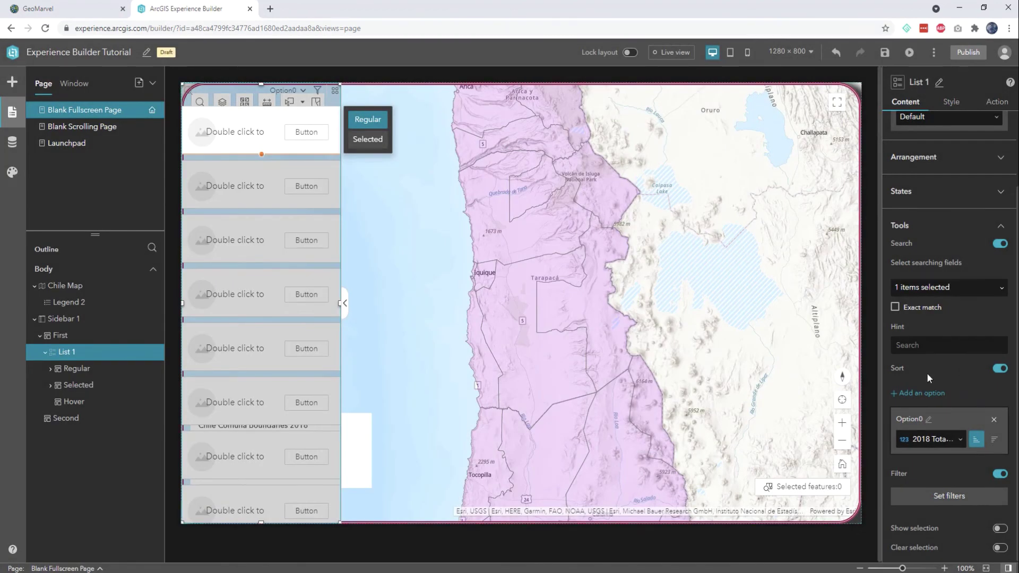
Rename the sort option Option0 to 'Filter by Population'.
{"action": "left_click", "coordinate": [928, 420]}
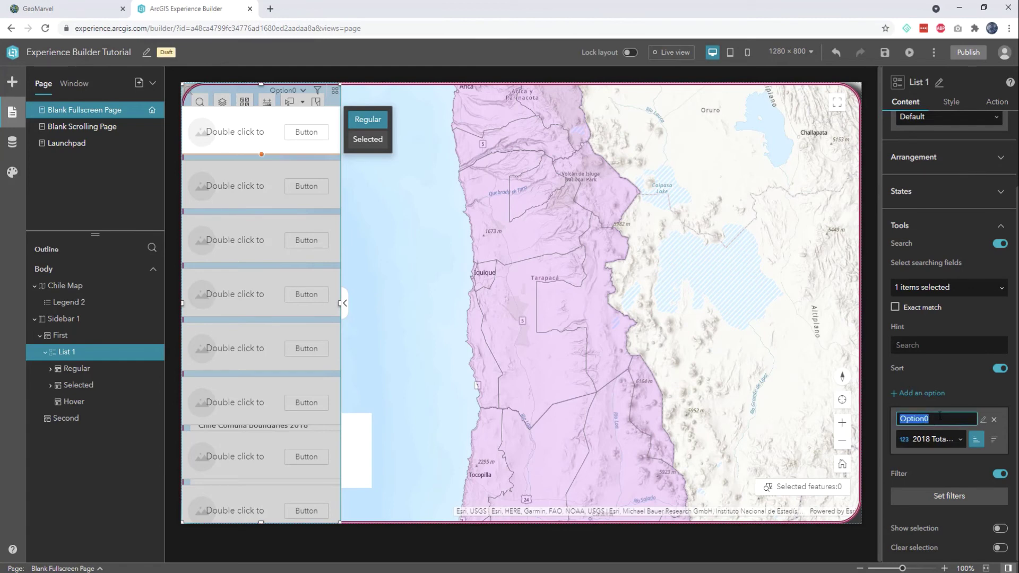
{"action": "type", "text": "Filter by Popula"}
{"action": "key", "text": "Return"}
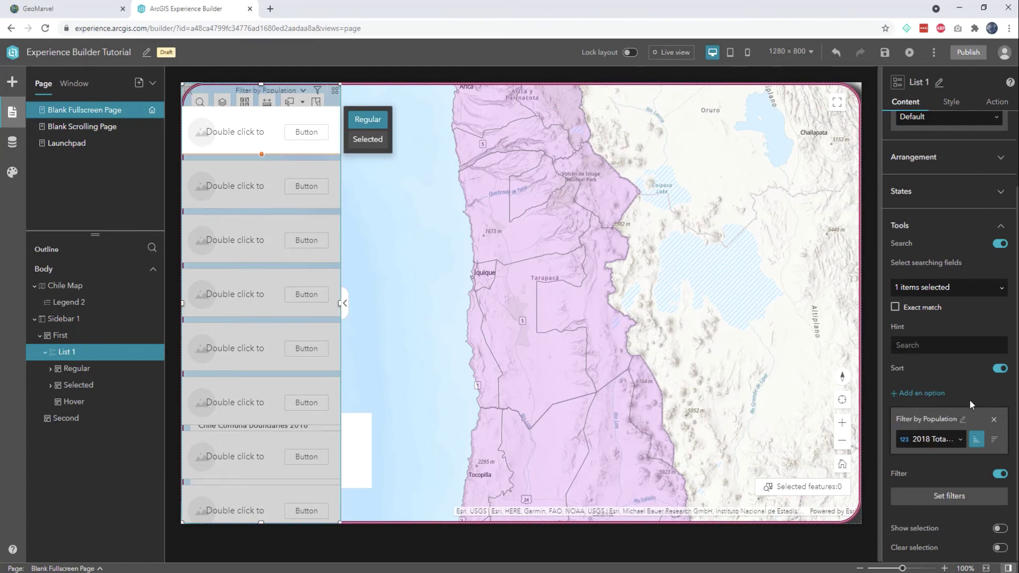
{"action": "scroll", "coordinate": [970, 400], "scroll_direction": "up", "scroll_amount": 2}
Keep List 1 within its parent container and give it a transparent background fill.
{"action": "left_click", "coordinate": [998, 318]}
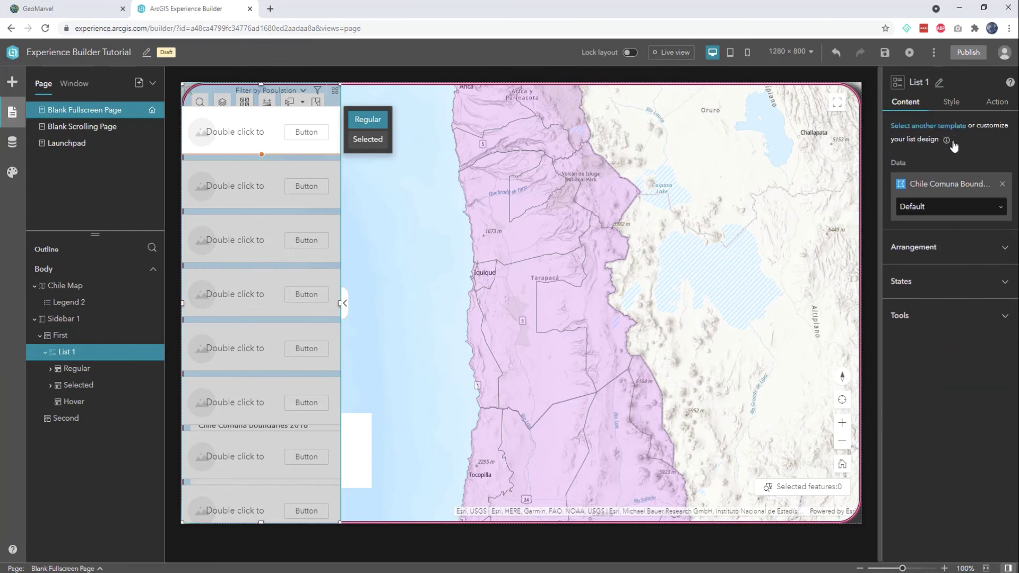
{"action": "left_click", "coordinate": [951, 104]}
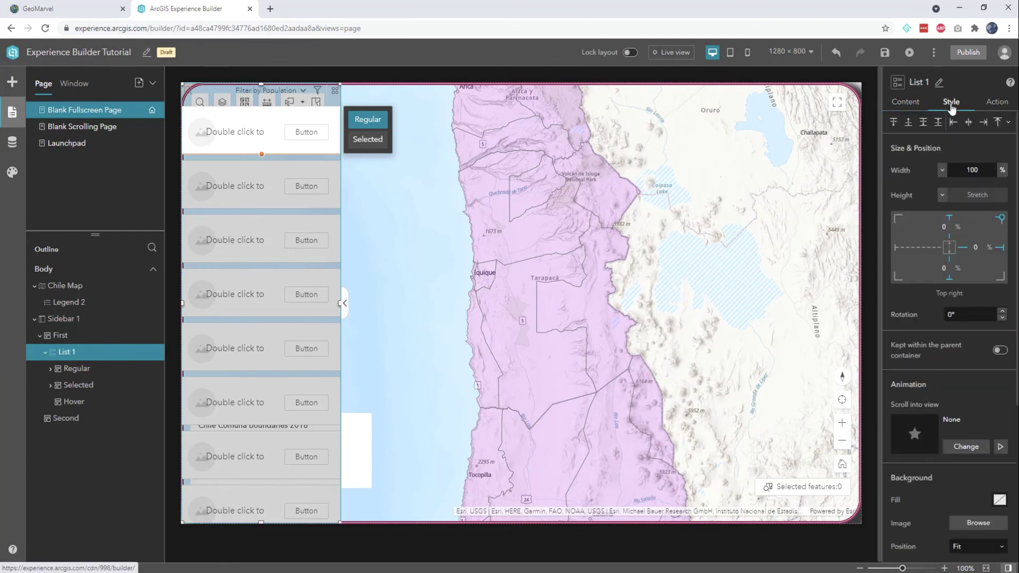
{"action": "left_click", "coordinate": [1001, 351]}
{"action": "scroll", "coordinate": [1007, 362], "scroll_direction": "down", "scroll_amount": 2}
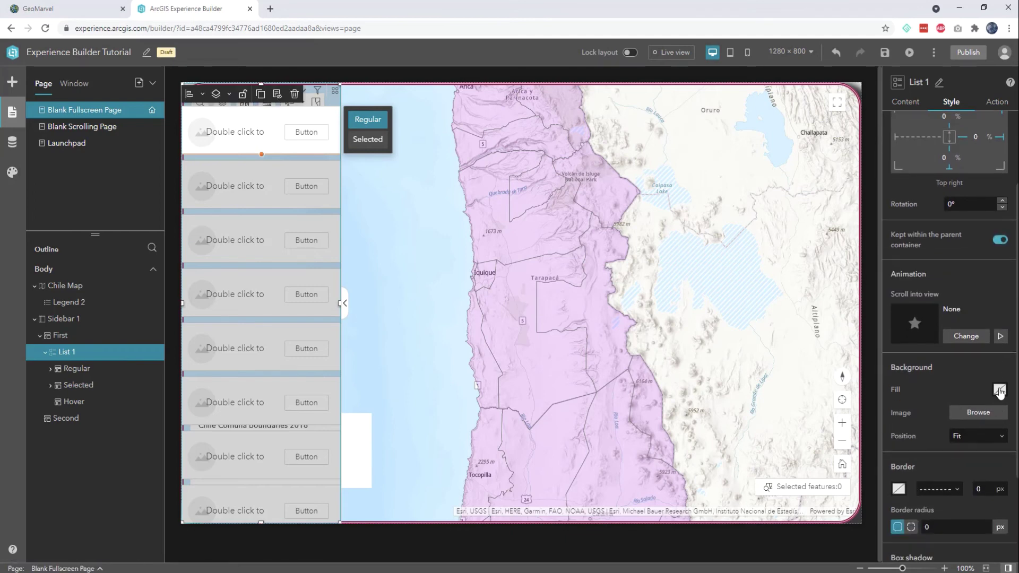
{"action": "left_click", "coordinate": [999, 390]}
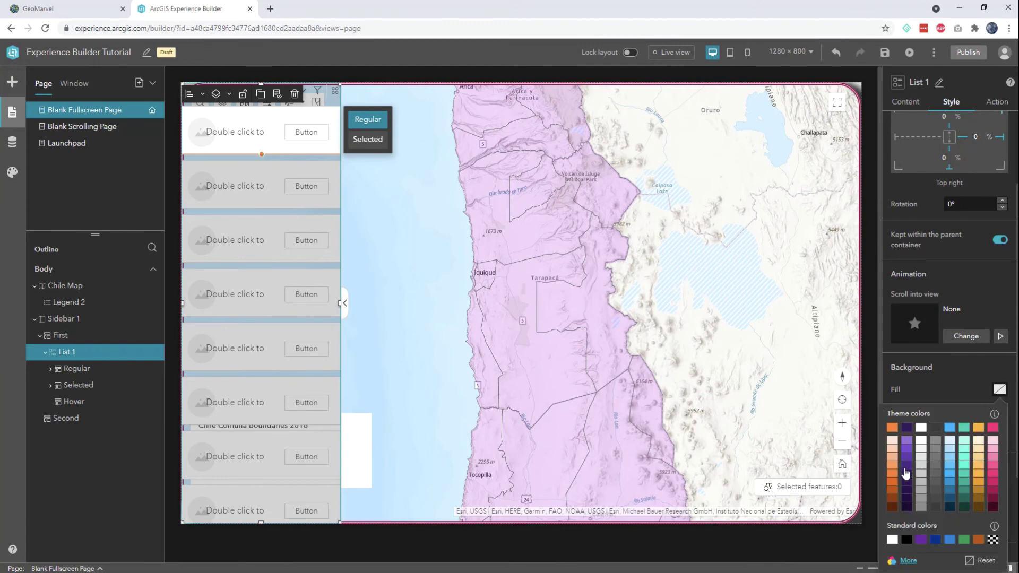
{"action": "left_click", "coordinate": [965, 484]}
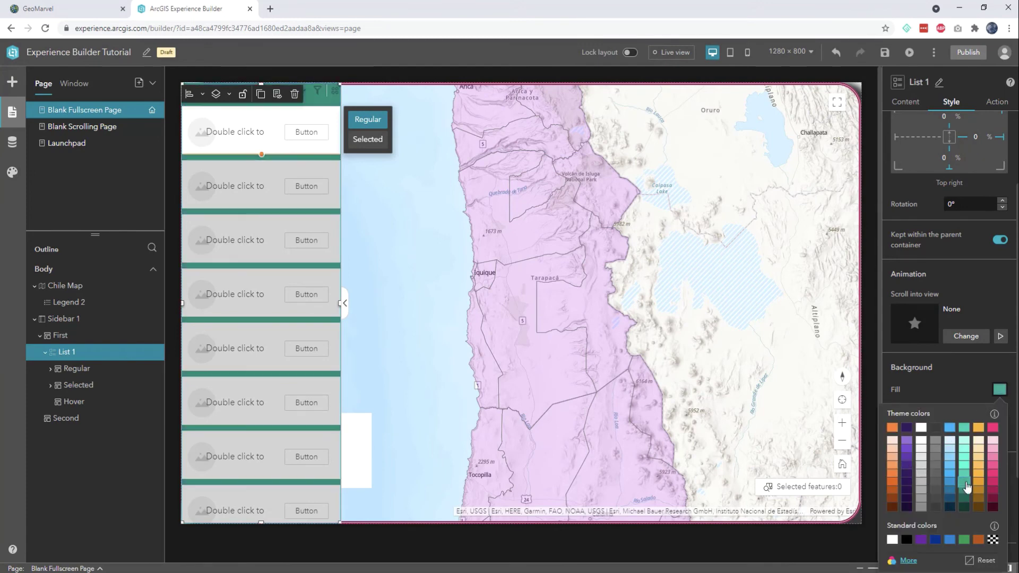
{"action": "left_click", "coordinate": [992, 540]}
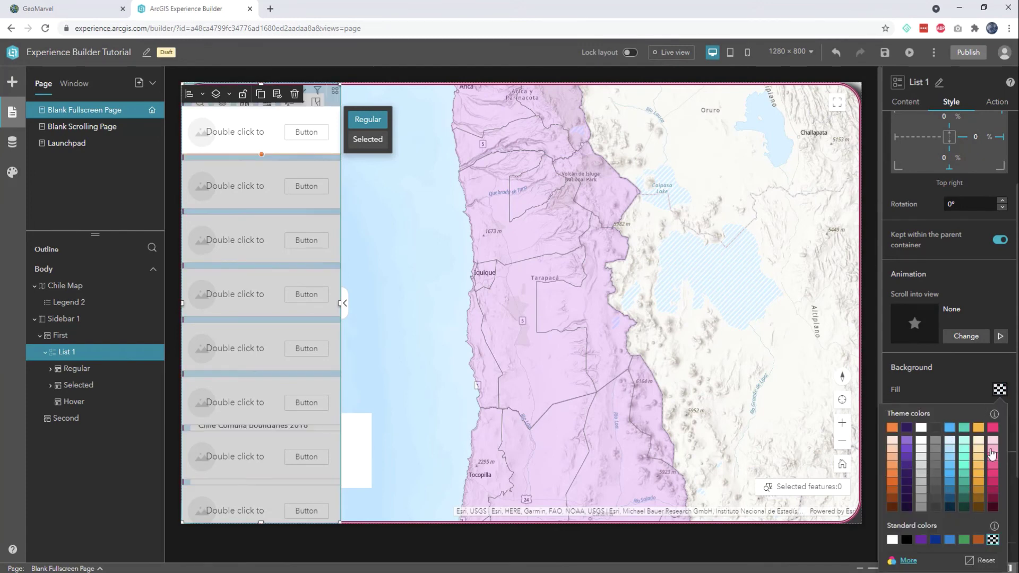
{"action": "scroll", "coordinate": [996, 395], "scroll_direction": "down", "scroll_amount": 2}
{"action": "scroll", "coordinate": [998, 396], "scroll_direction": "down", "scroll_amount": 1}
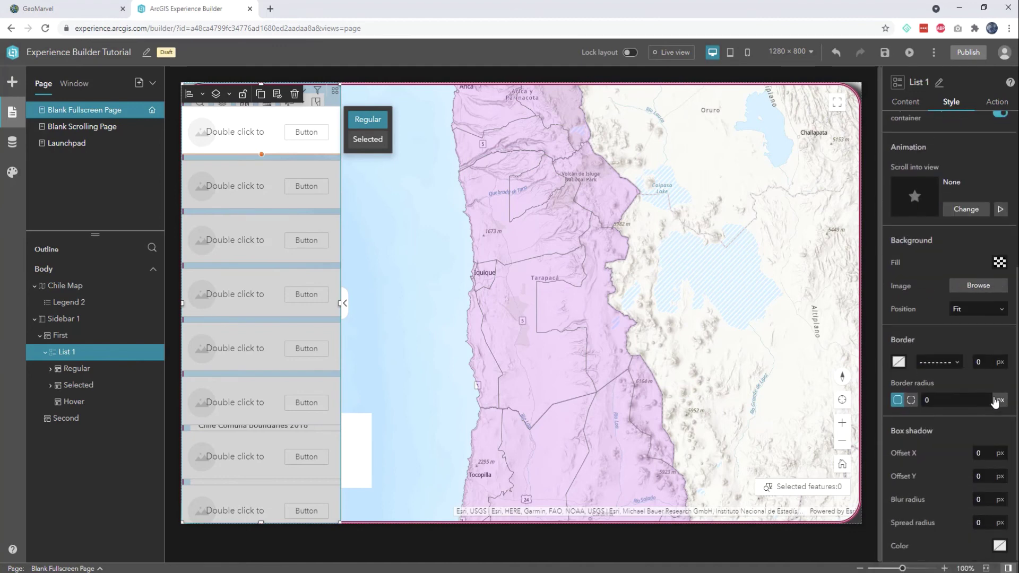
{"action": "left_click", "coordinate": [920, 103]}
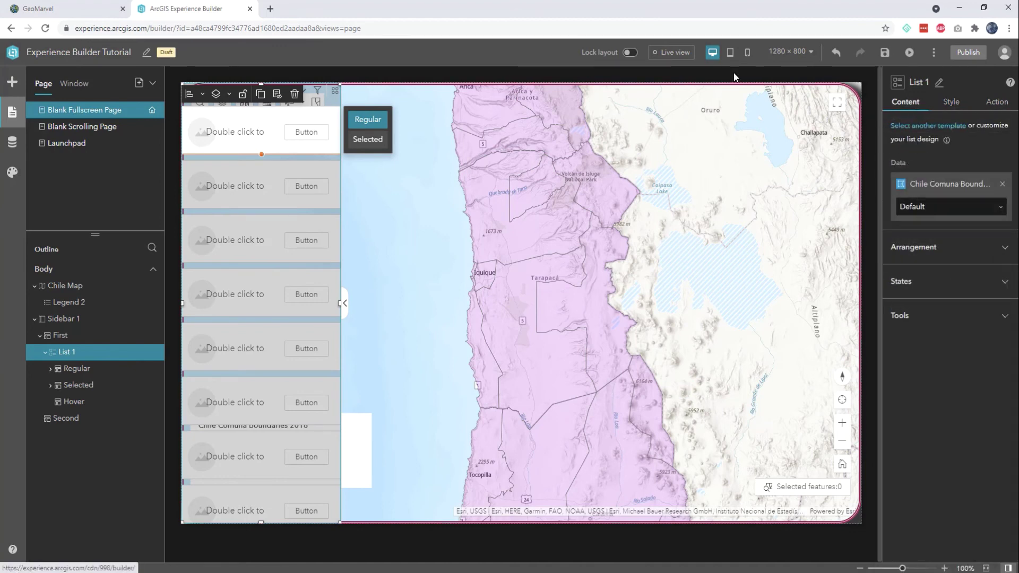
Fill the list item text with dynamic {NAME} and {2018 Total Population} values.
{"action": "left_click", "coordinate": [234, 133]}
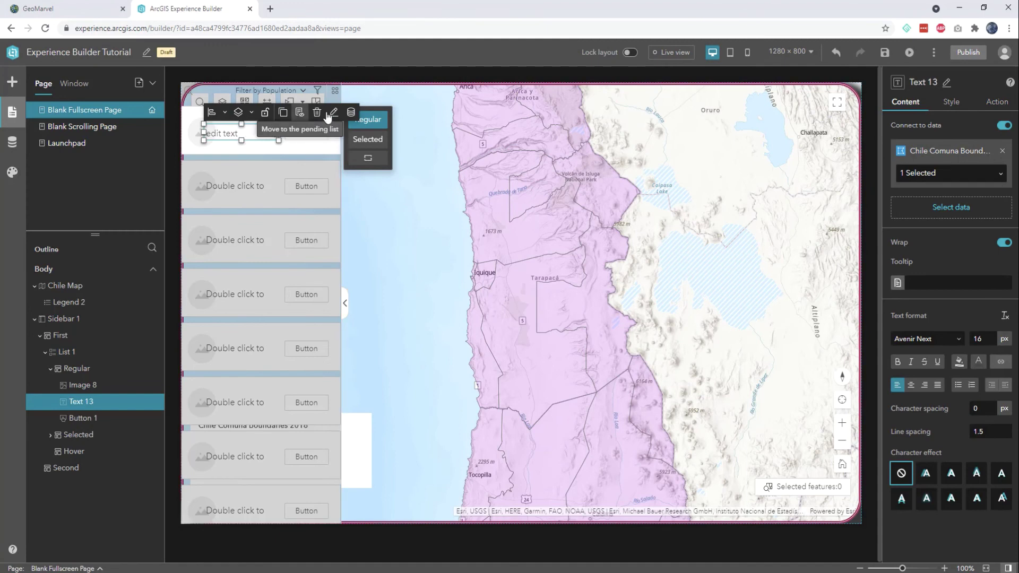
{"action": "left_click", "coordinate": [351, 113]}
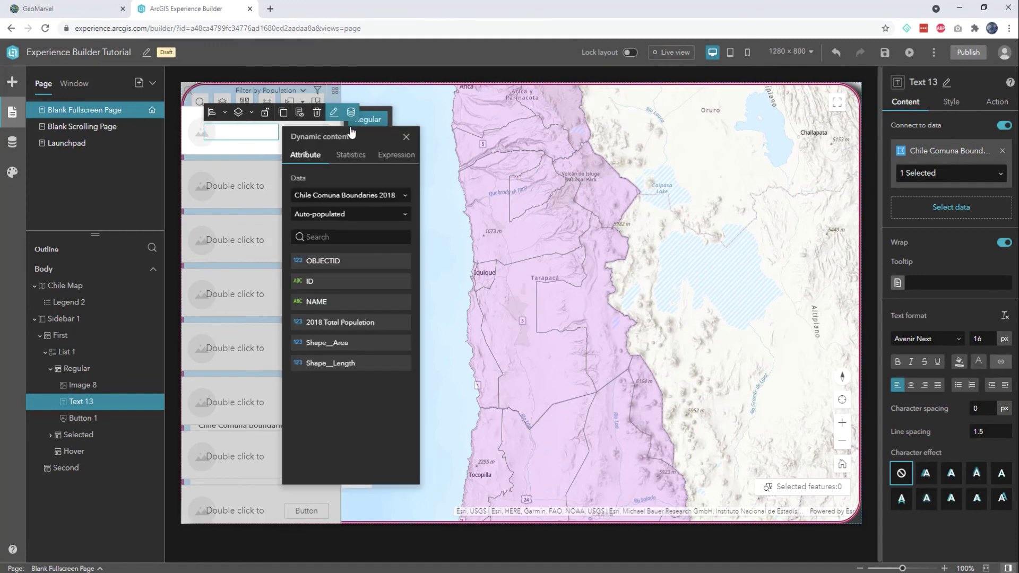
{"action": "left_click", "coordinate": [327, 302]}
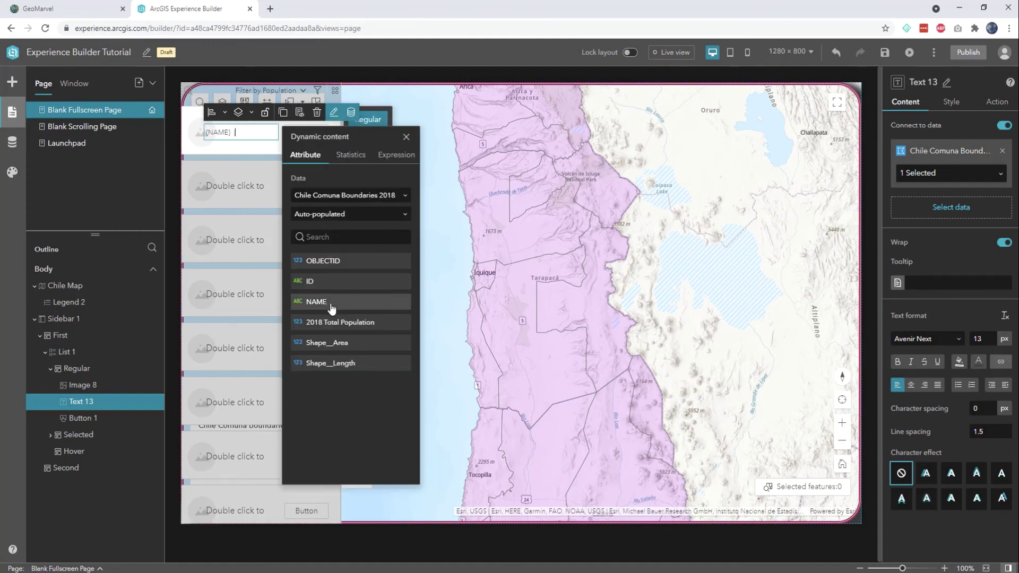
{"action": "left_click", "coordinate": [332, 323]}
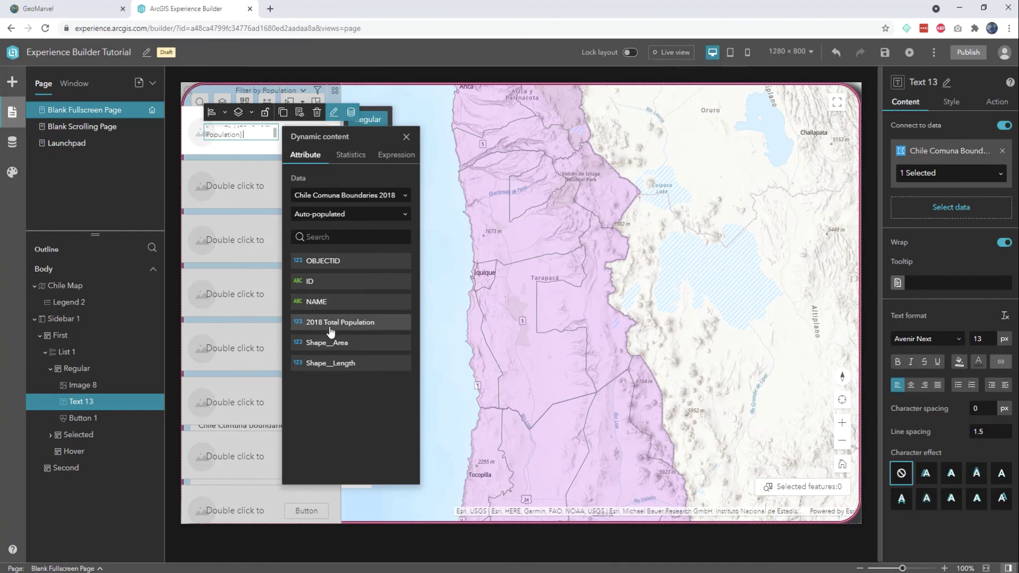
{"action": "left_click", "coordinate": [406, 137]}
{"action": "left_click", "coordinate": [389, 189]}
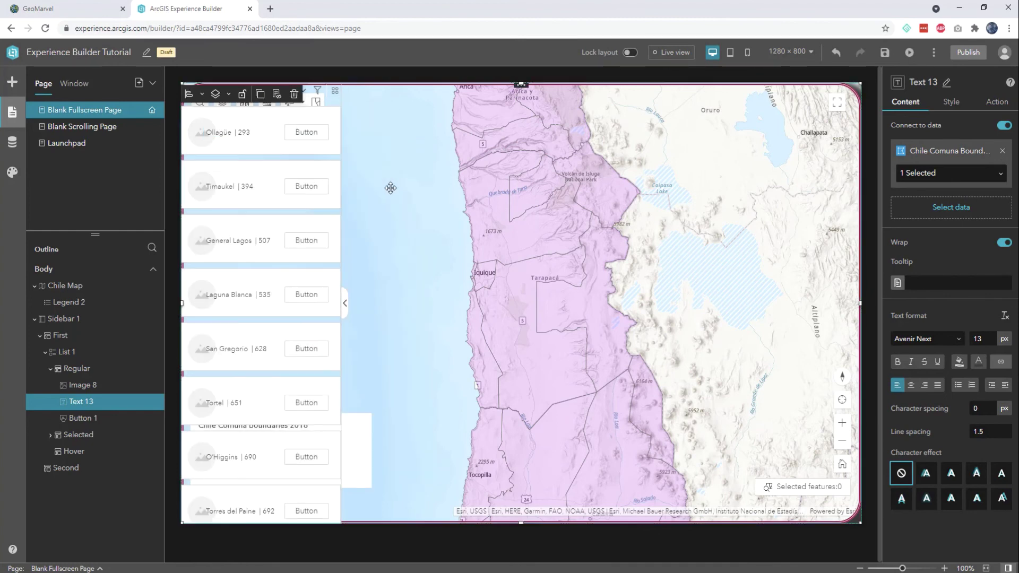
Delete Button 1 from the list item and widen the name-population text.
{"action": "left_click", "coordinate": [233, 134]}
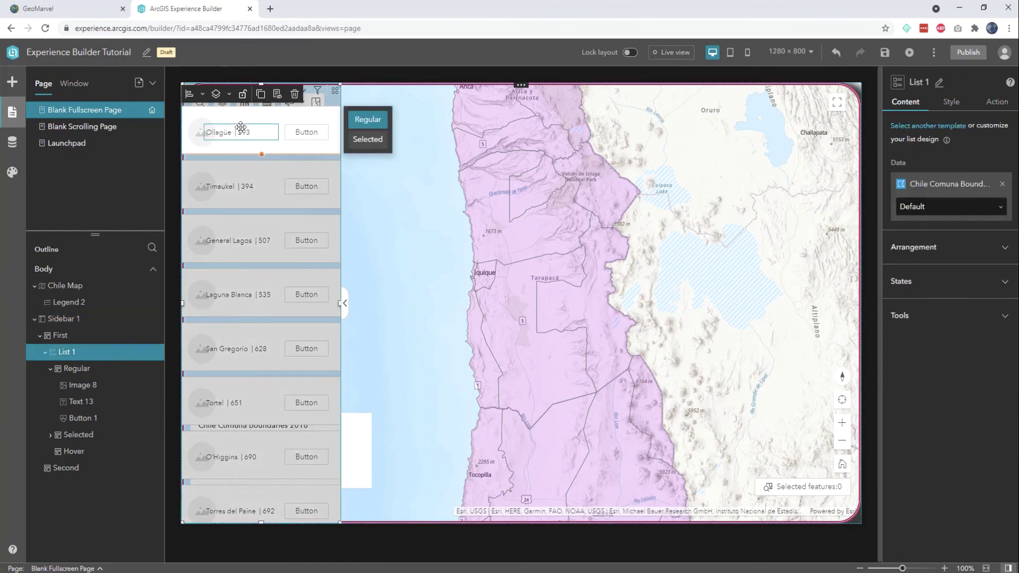
{"action": "mouse_move", "coordinate": [234, 134]}
{"action": "left_mouse_down"}
{"action": "mouse_move", "coordinate": [247, 132]}
{"action": "mouse_move", "coordinate": [234, 132]}
{"action": "left_mouse_up"}
{"action": "left_click", "coordinate": [306, 132]}
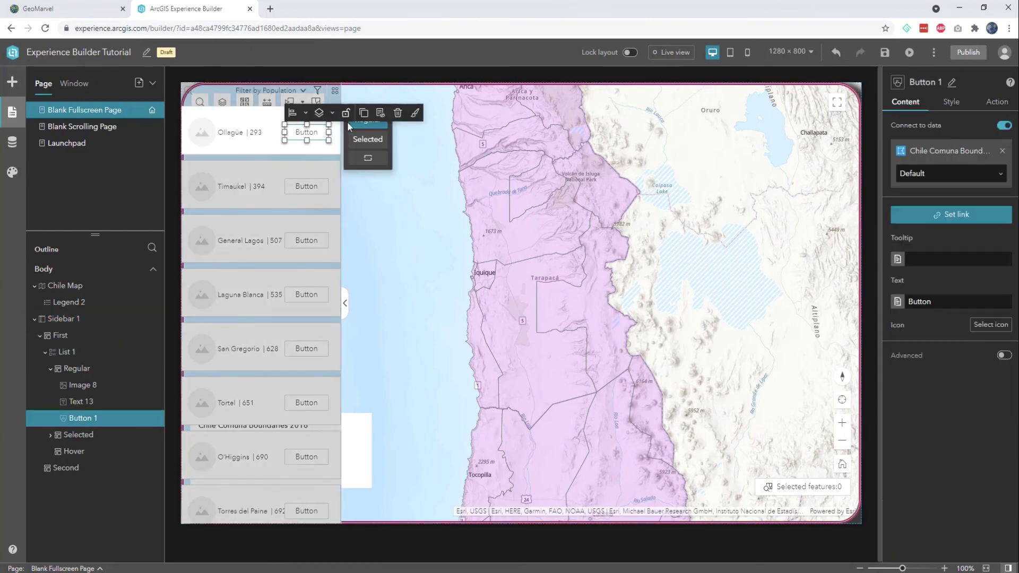
{"action": "left_click", "coordinate": [397, 113]}
{"action": "left_click", "coordinate": [250, 130]}
{"action": "left_click", "coordinate": [247, 132]}
{"action": "left_click_drag", "start_coordinate": [245, 132], "coordinate": [324, 150]}
Add a Record Selection Changes trigger that flashes Chile Comuna Boundaries on Chile Map.
{"action": "left_click", "coordinate": [409, 282]}
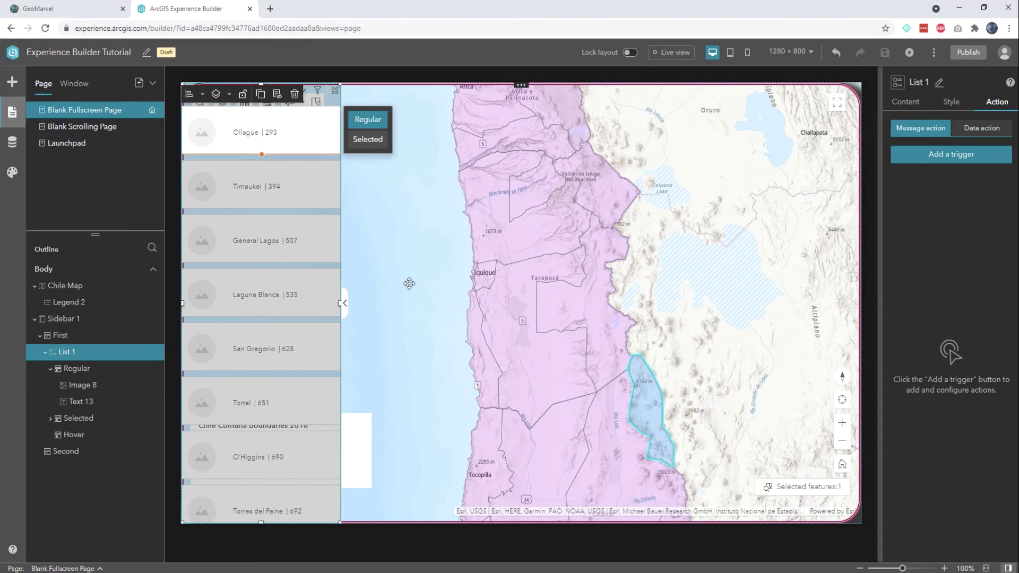
{"action": "left_click", "coordinate": [946, 158]}
{"action": "left_click", "coordinate": [814, 106]}
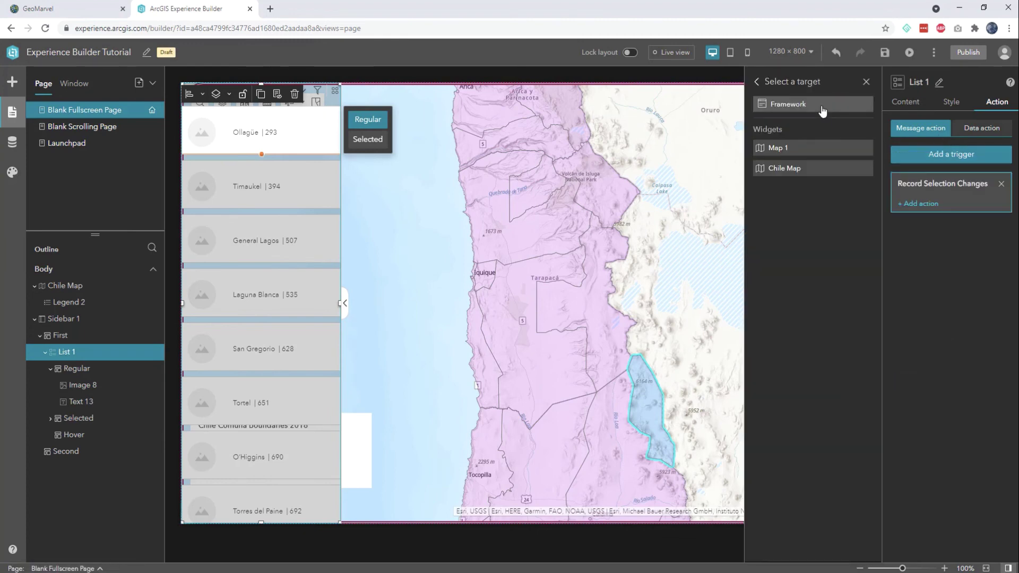
{"action": "left_click", "coordinate": [781, 165]}
{"action": "left_click", "coordinate": [784, 146]}
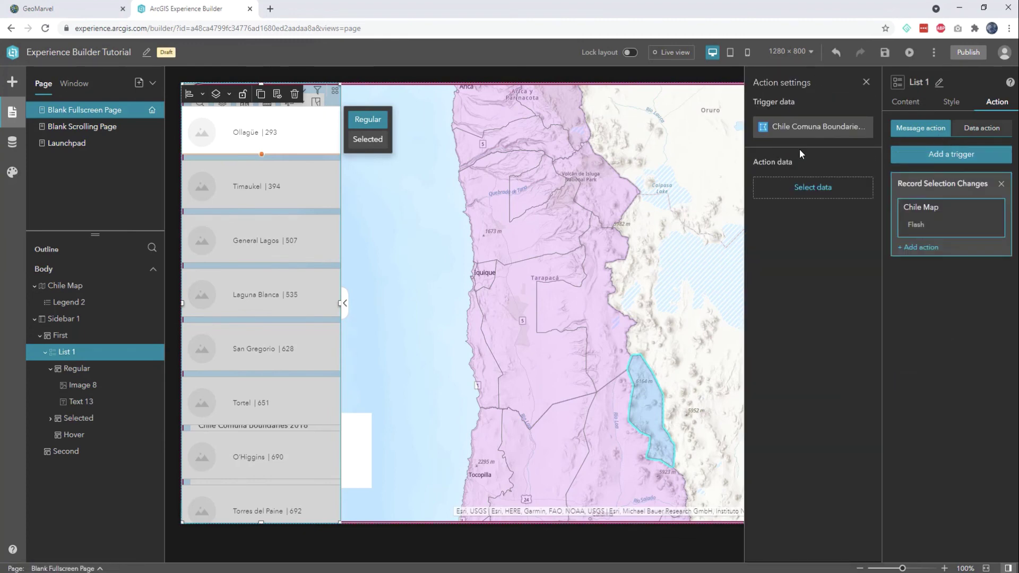
{"action": "left_click", "coordinate": [810, 188]}
{"action": "left_click", "coordinate": [759, 125]}
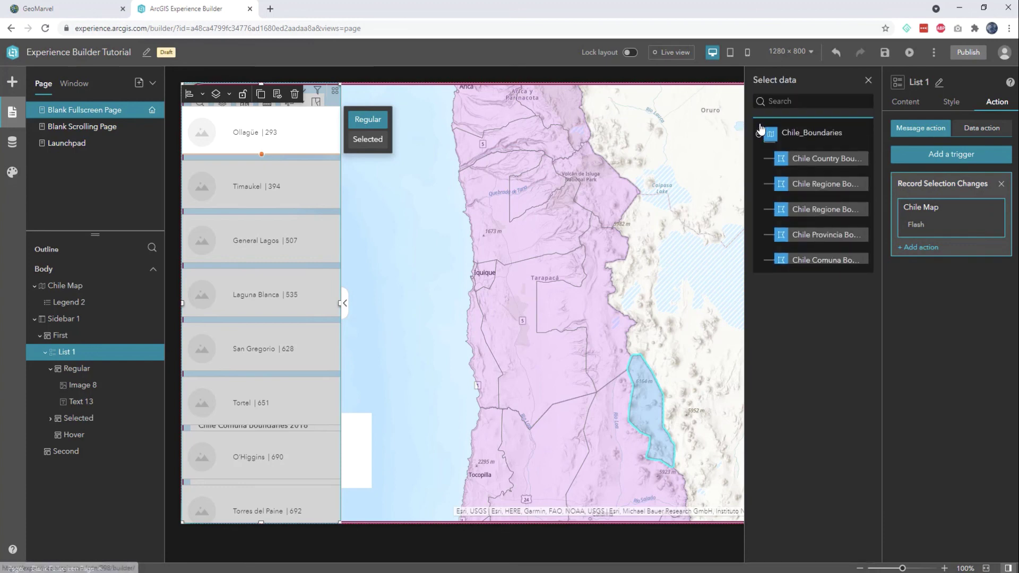
{"action": "left_click", "coordinate": [803, 262]}
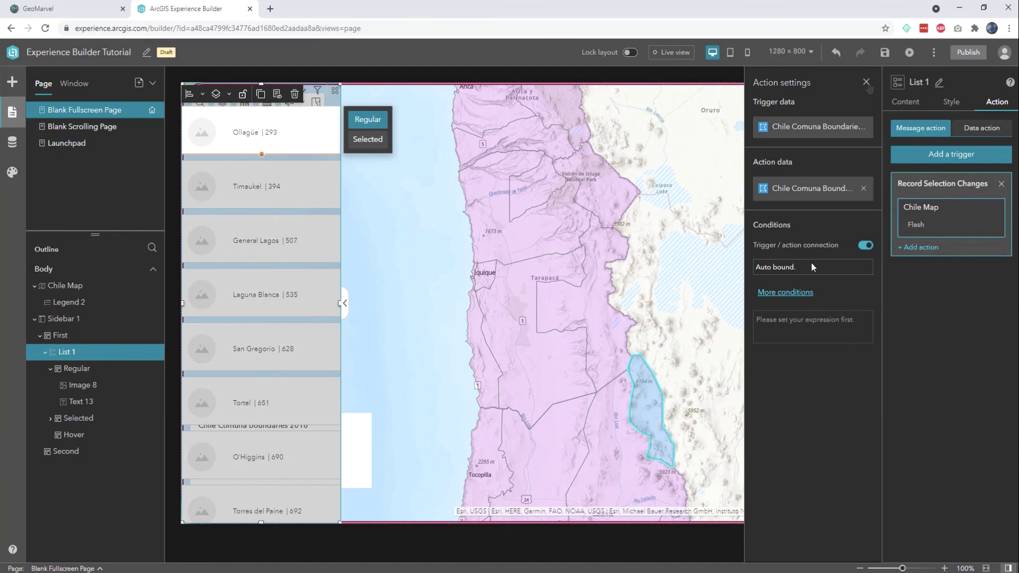
{"action": "left_click", "coordinate": [868, 80]}
Add a Zoom to action on Chile Map for the same selection trigger.
{"action": "left_click", "coordinate": [946, 157]}
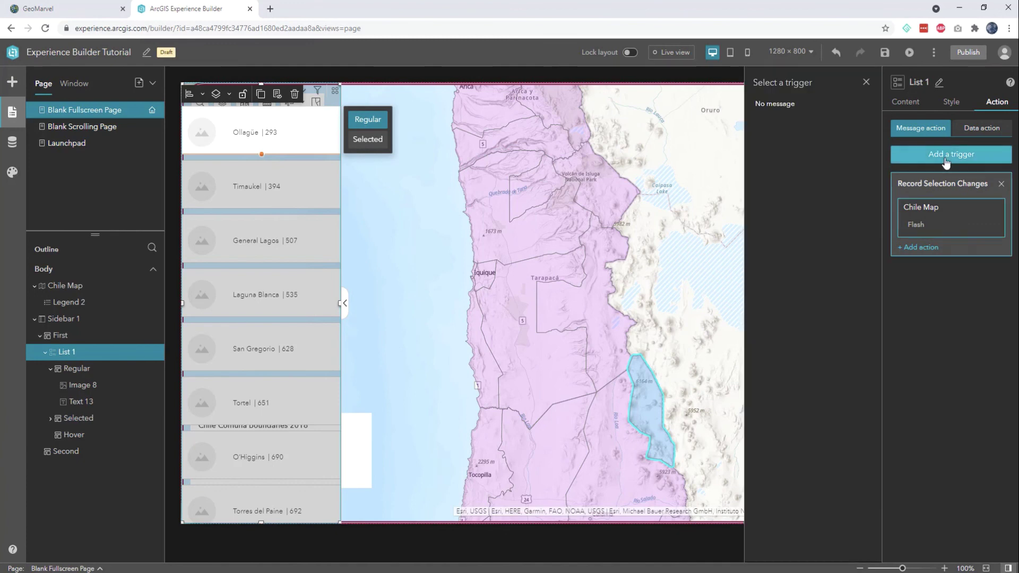
{"action": "left_click", "coordinate": [866, 82]}
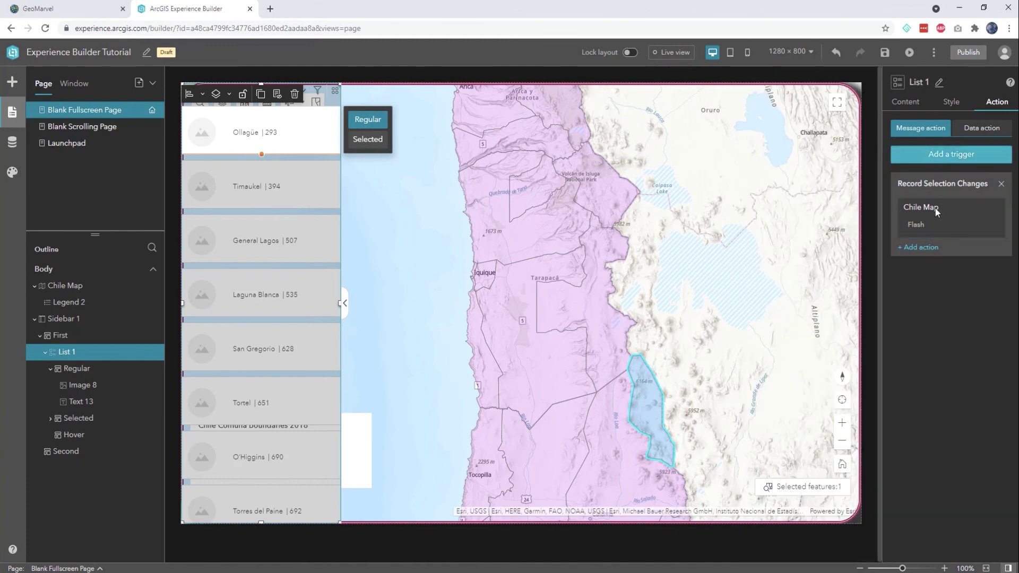
{"action": "left_click", "coordinate": [922, 249]}
{"action": "left_click", "coordinate": [793, 172]}
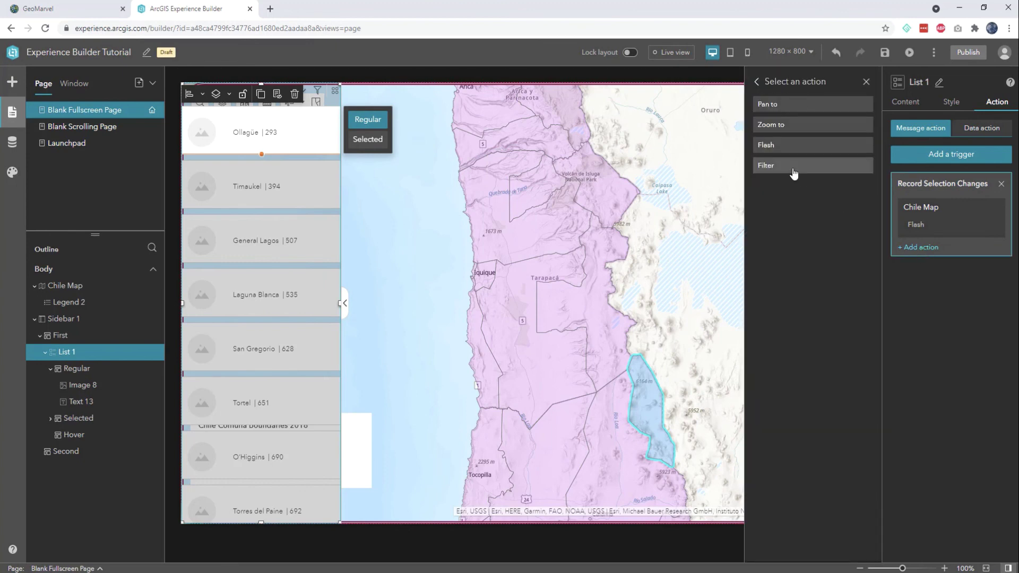
{"action": "left_click", "coordinate": [785, 129]}
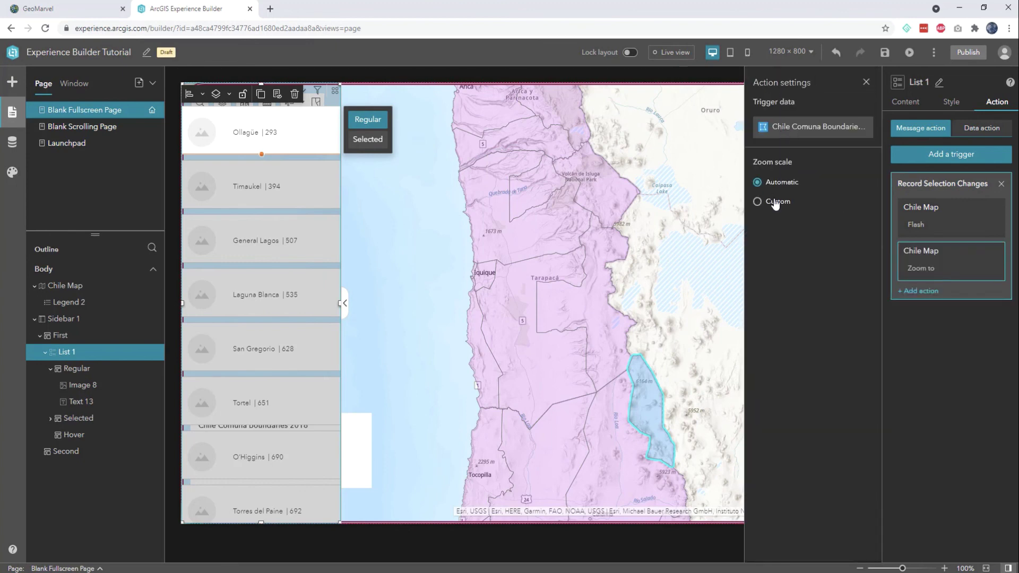
{"action": "left_click", "coordinate": [866, 82]}
Save, then in live view pick San Gregorio and Río Verde to check the map zooms.
{"action": "left_click", "coordinate": [884, 52]}
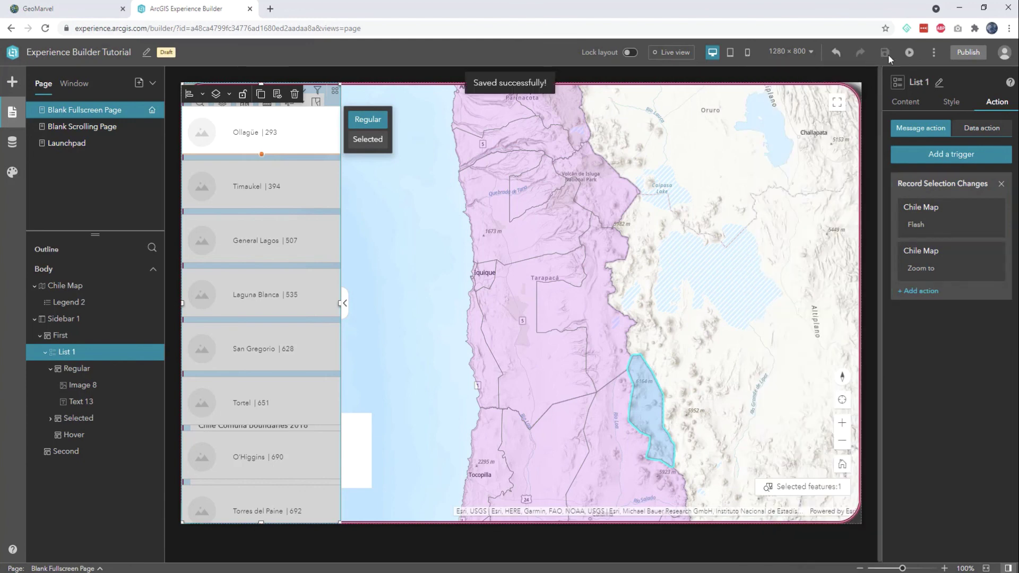
{"action": "left_click", "coordinate": [674, 52]}
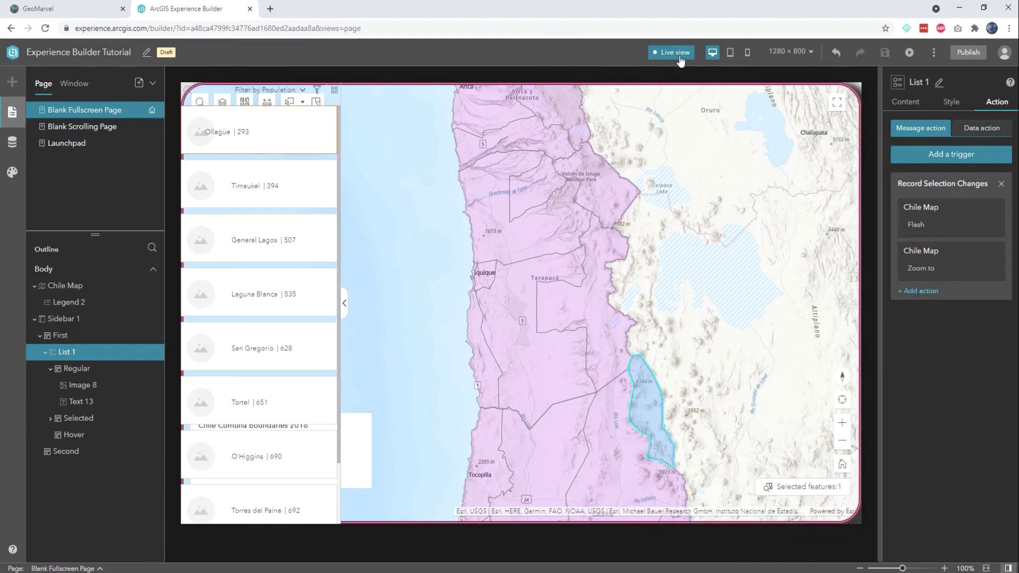
{"action": "scroll", "coordinate": [287, 266], "scroll_direction": "down", "scroll_amount": 1}
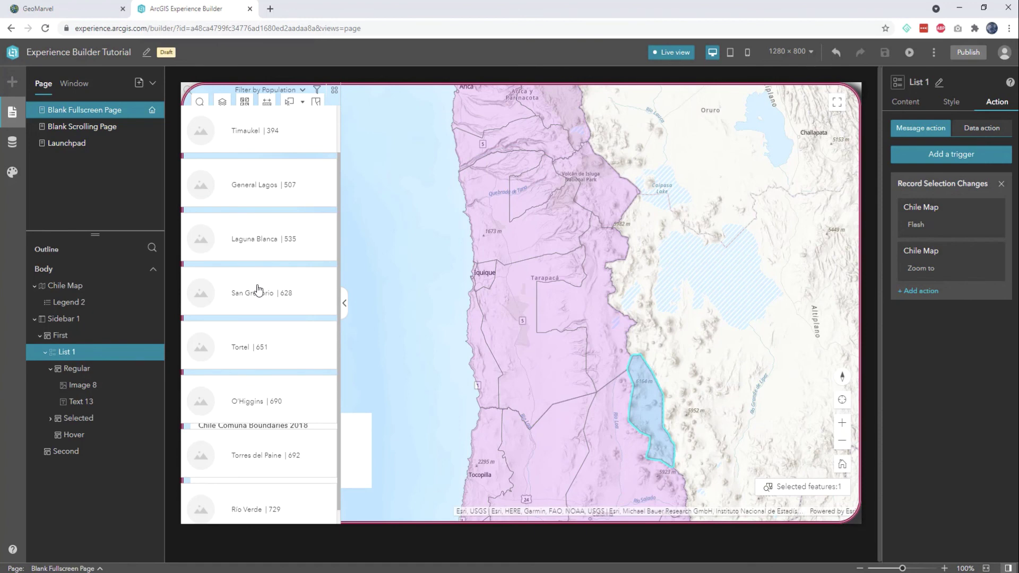
{"action": "left_click", "coordinate": [258, 291]}
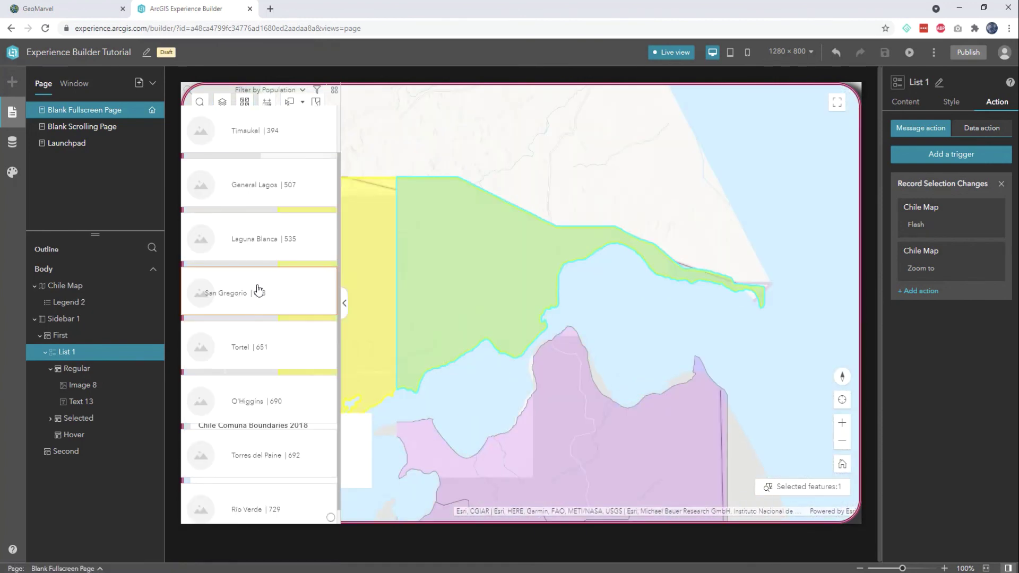
{"action": "left_click", "coordinate": [247, 240]}
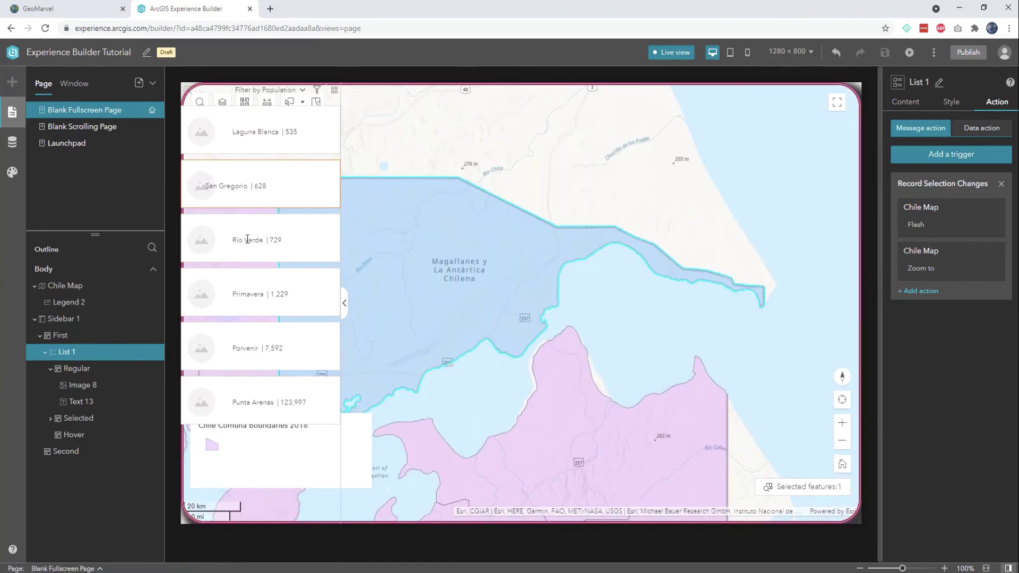